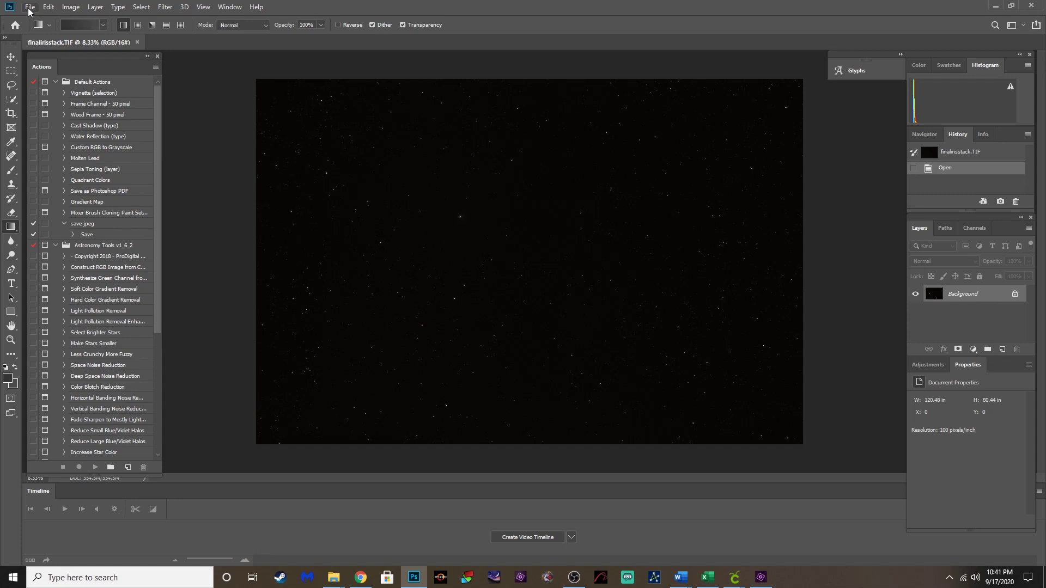
Step: Duplicate the image and add a Curves adjustment layer using the Arcsinh100 preset
click(927, 365)
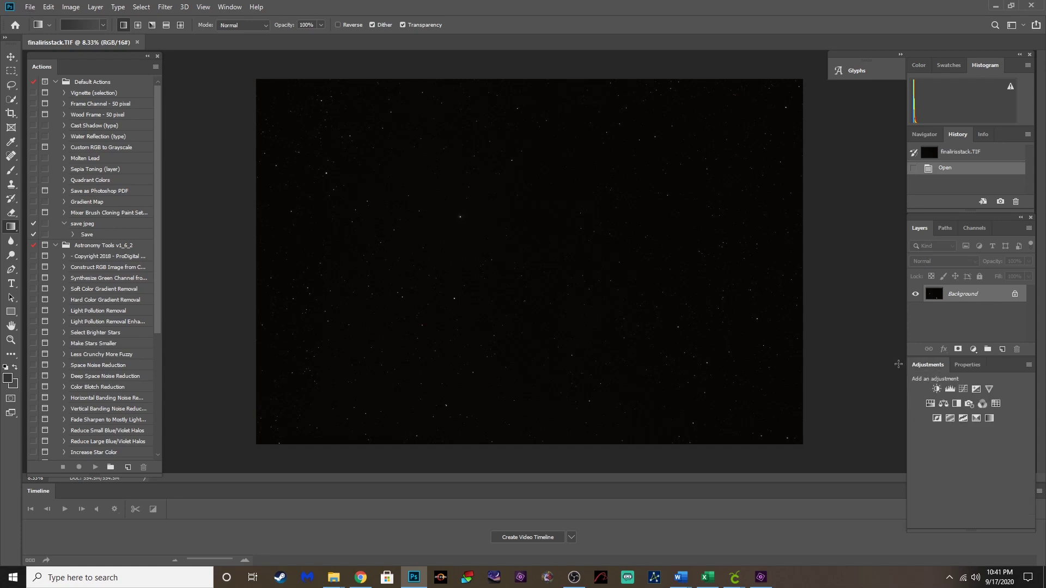
key(ctrl+j)
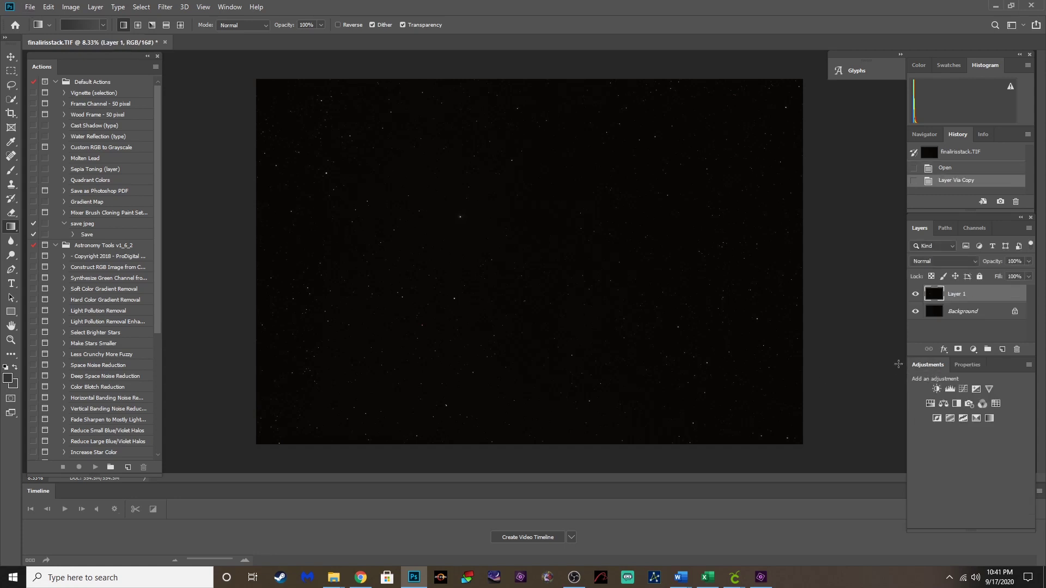
click(962, 391)
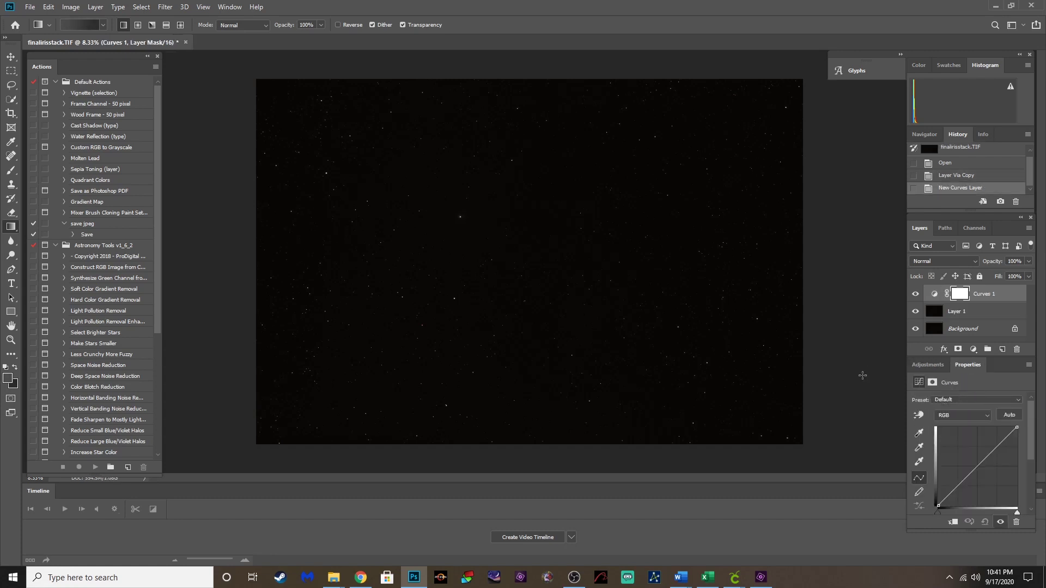
click(958, 404)
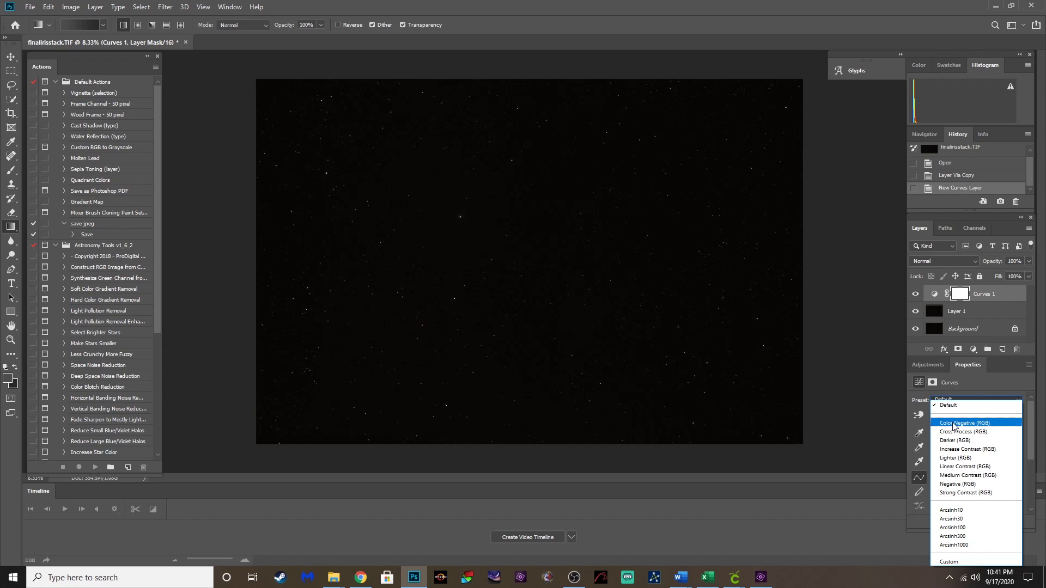
click(950, 528)
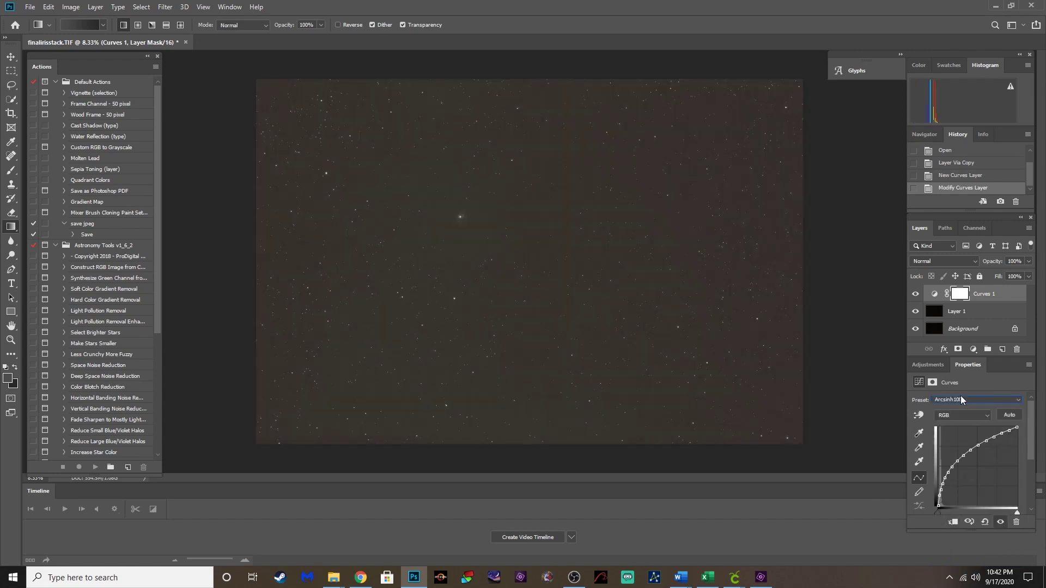
Step: Flatten the stretched image and curves layer into a single background layer
click(932, 368)
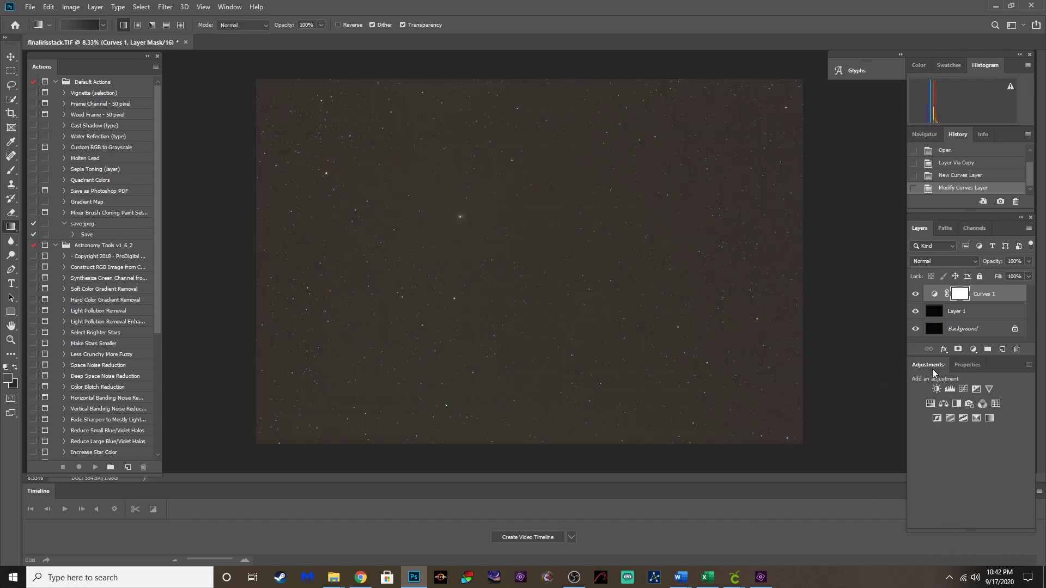
click(97, 8)
click(136, 425)
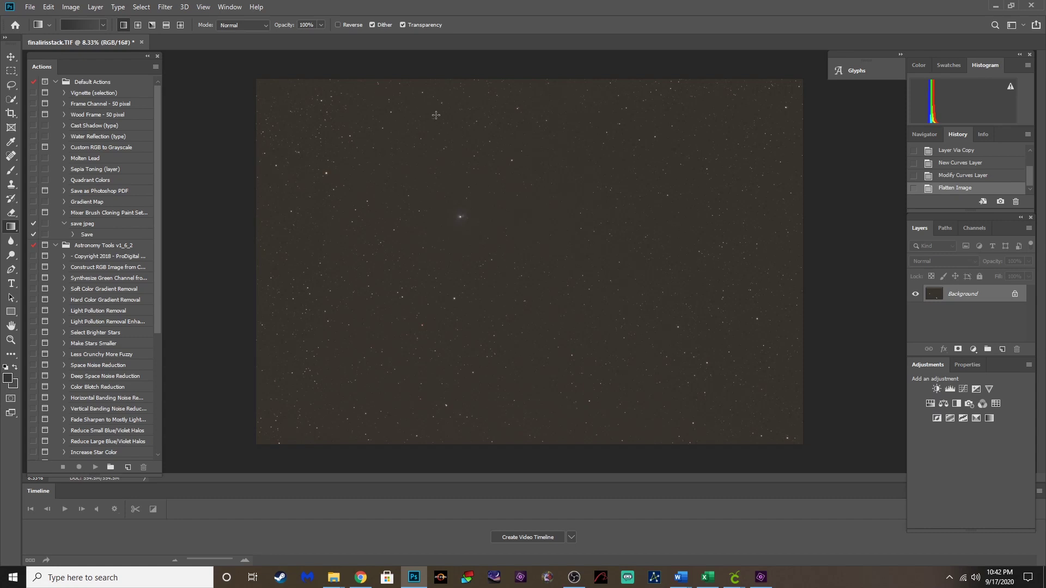
click(72, 8)
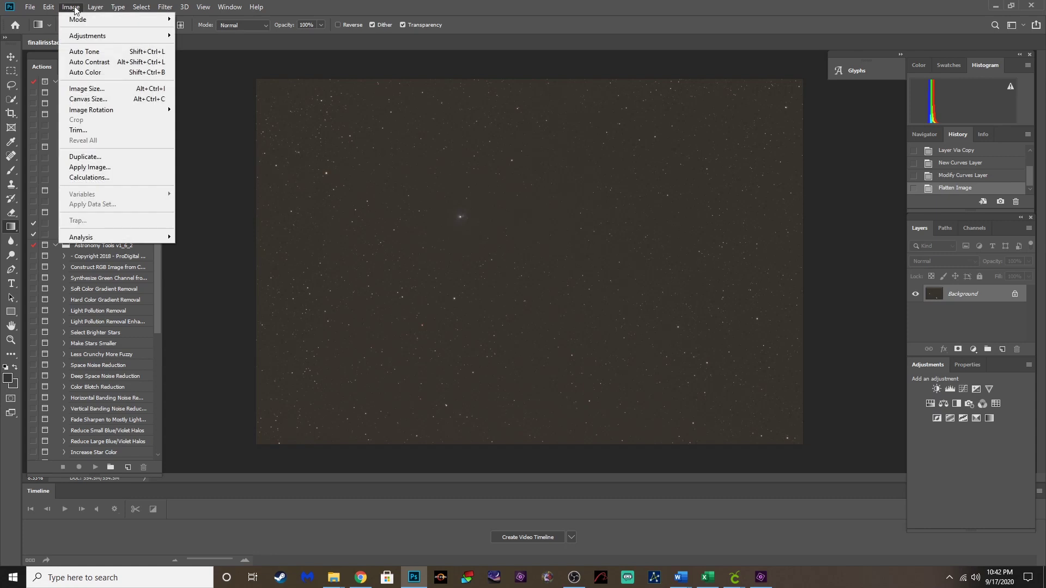
Step: Resize the image to 20 inches wide at 300 pixels/inch
click(88, 89)
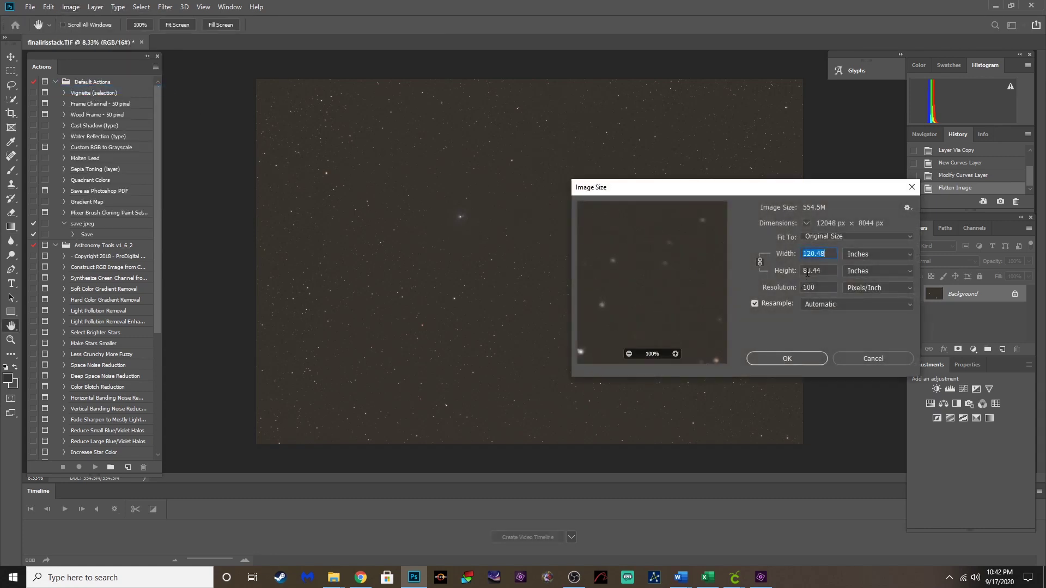
text(20)
key(Tab)
key(Tab)
text(300)
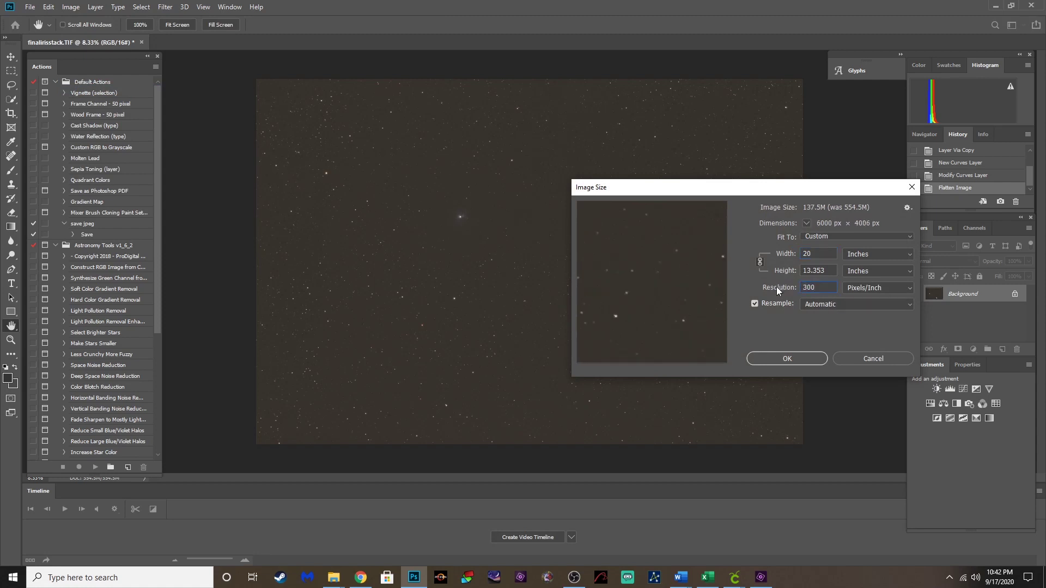
click(784, 358)
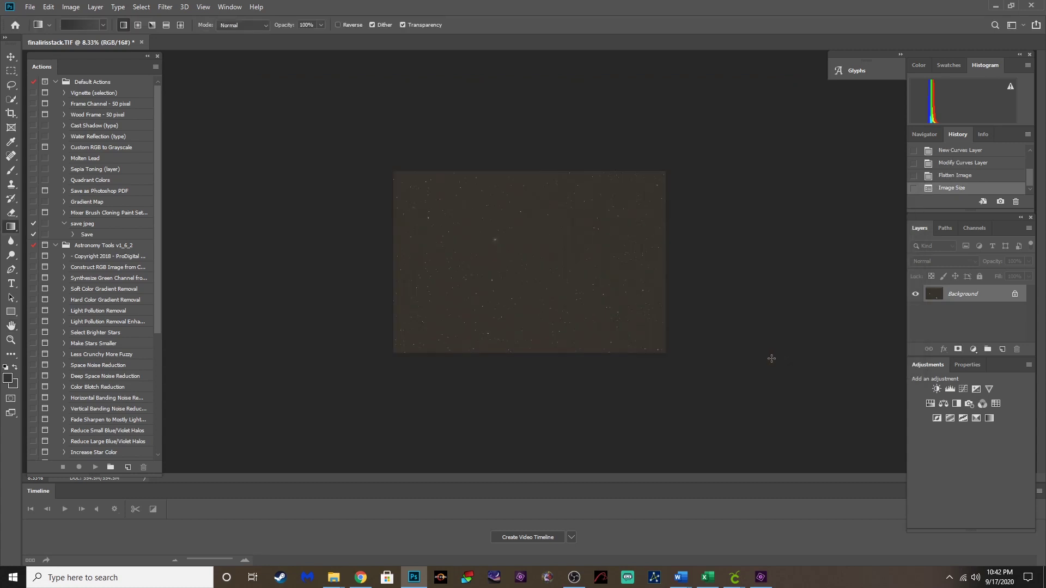
Step: Undo the accidental flat grey fill of the image
key(alt+BackSpace)
key(ctrl+plus)
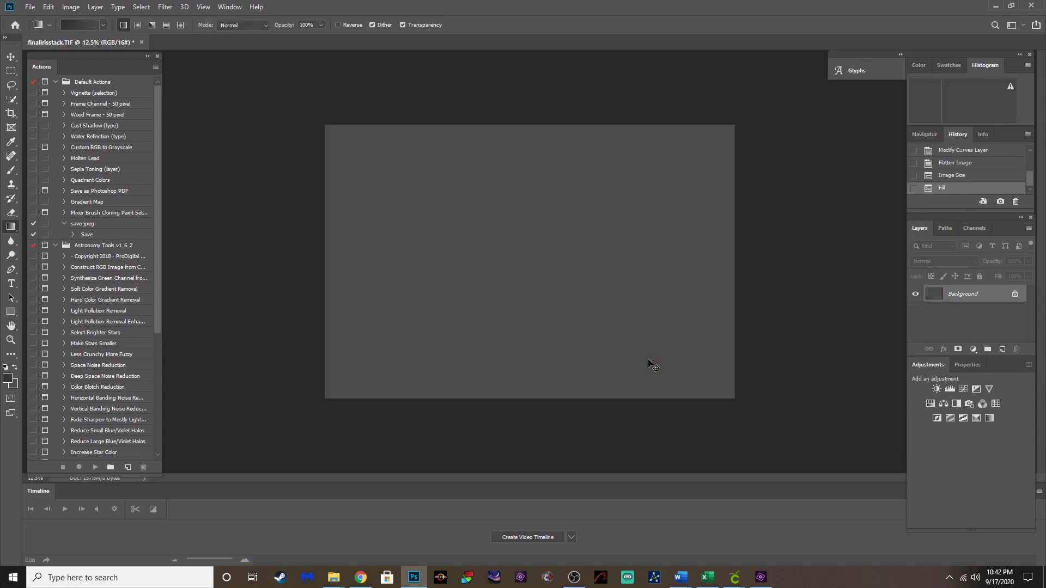
click(49, 7)
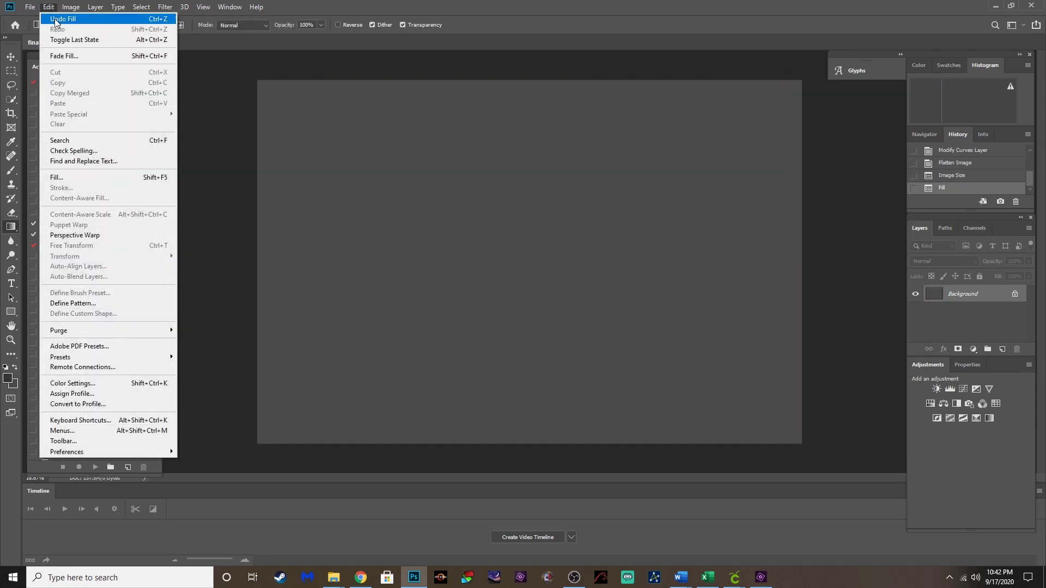
click(56, 19)
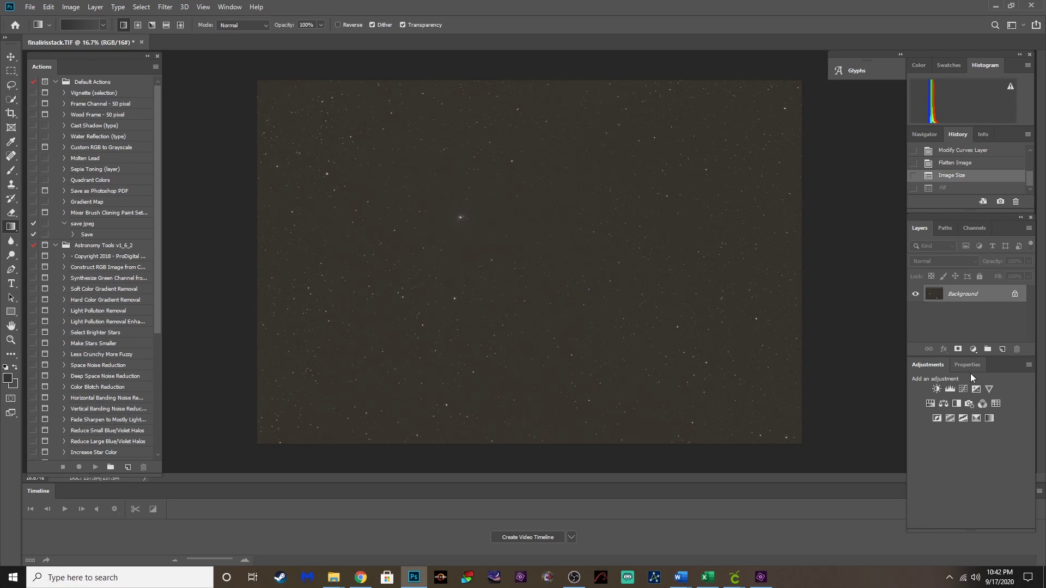
Step: Duplicate the image and add a Levels adjustment layer with the black point at 38
key(ctrl+j)
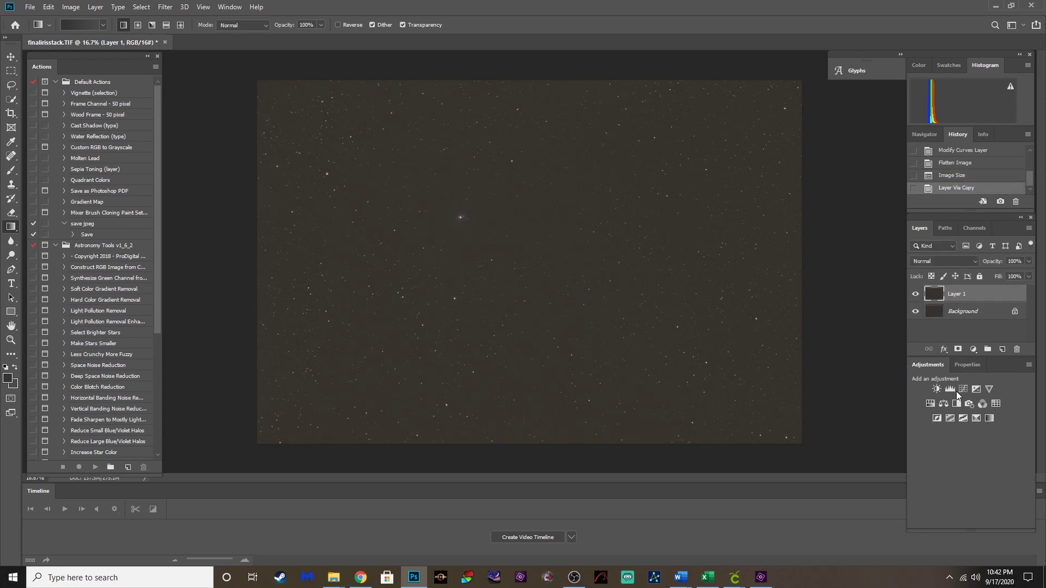
click(950, 389)
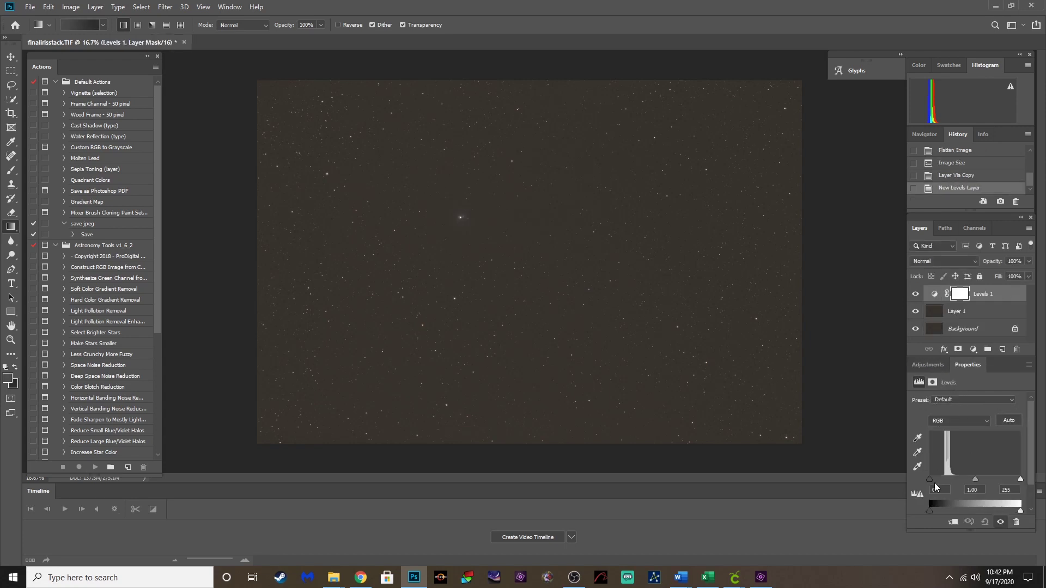
drag(930, 478, 943, 479)
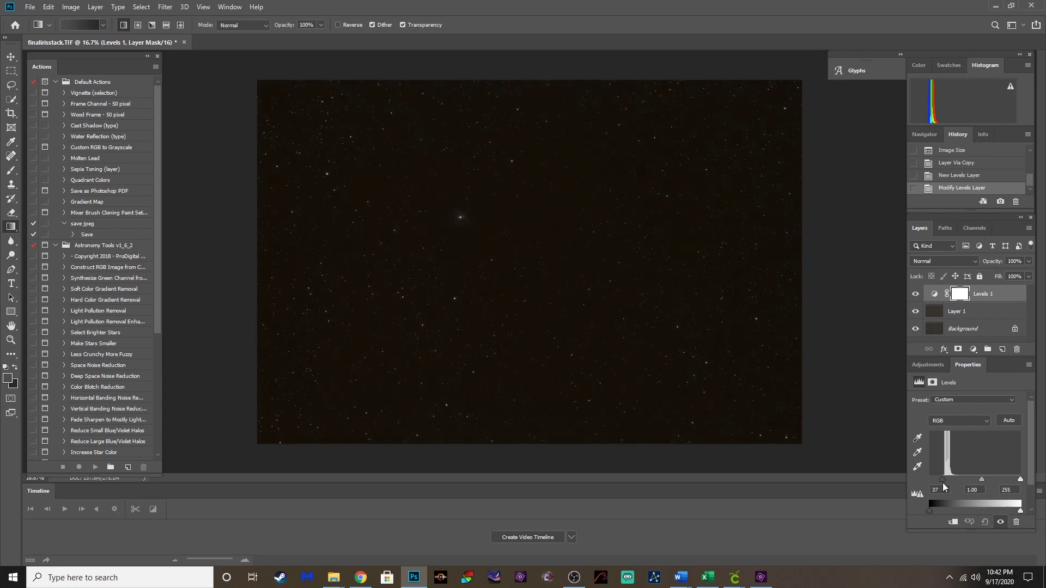
Step: Flatten the Levels change into the background and duplicate it into a new Layer 1
click(94, 7)
click(136, 422)
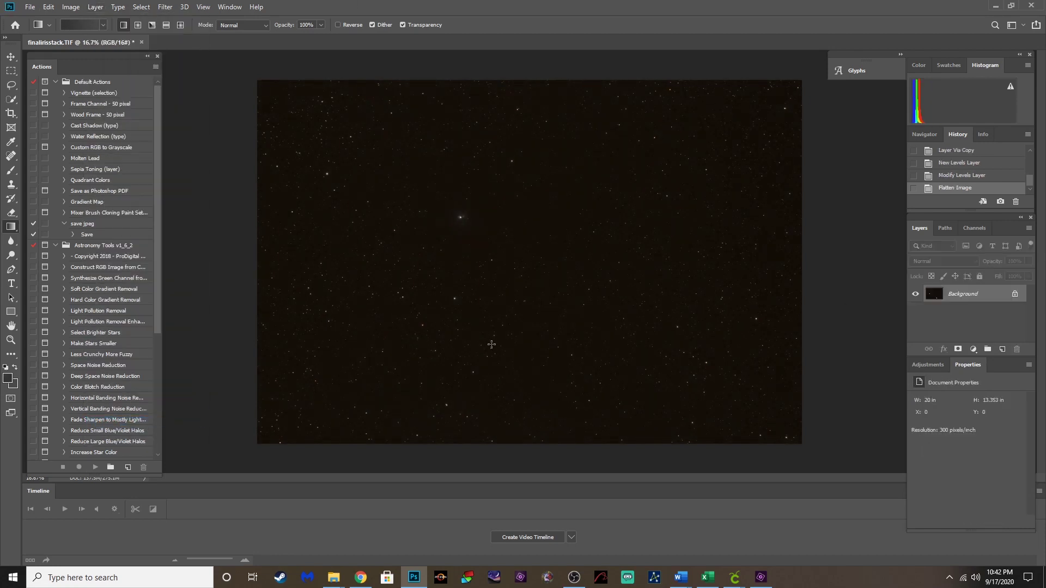
key(ctrl+j)
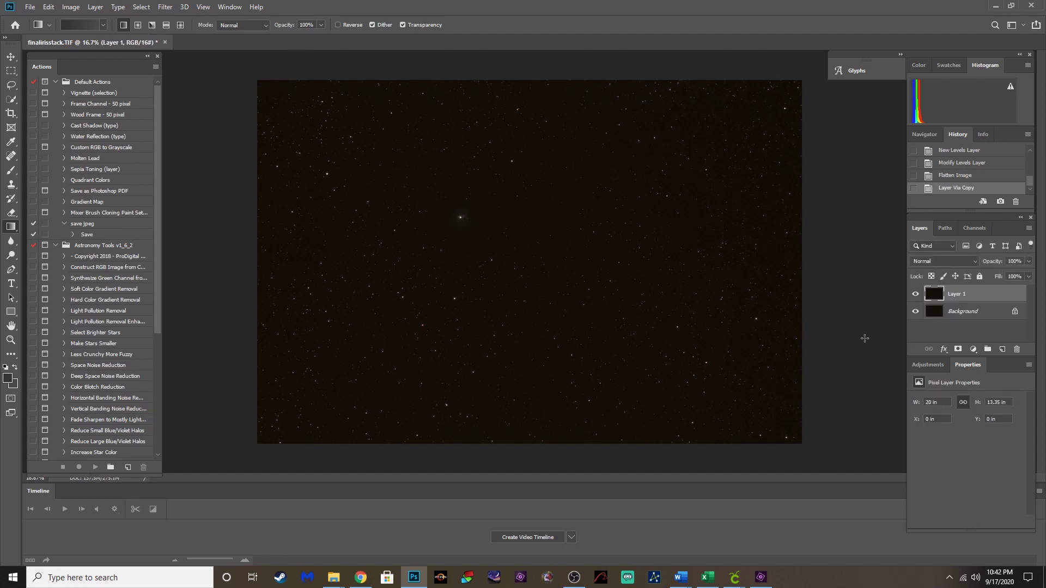
click(931, 365)
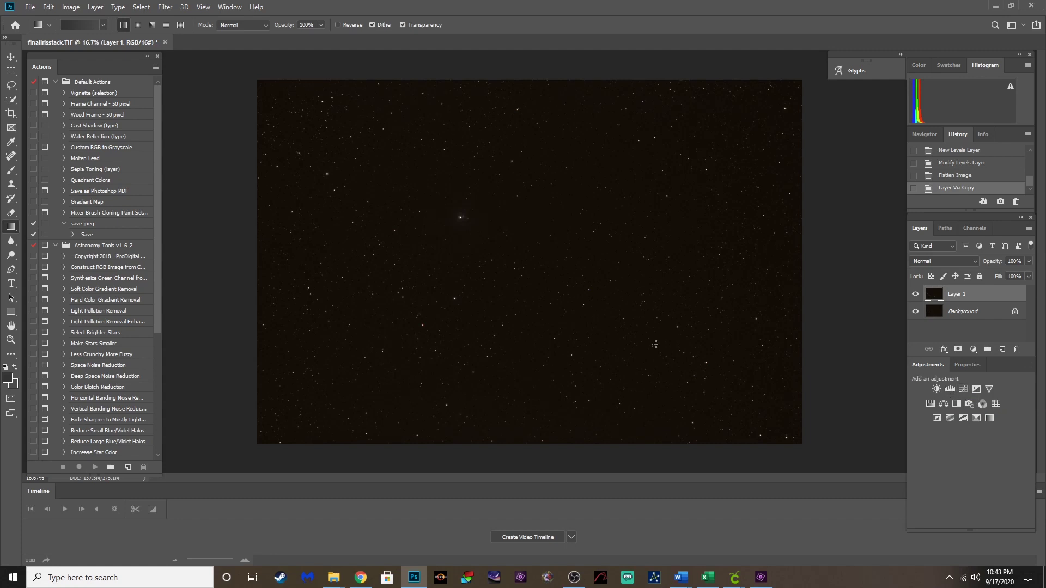
click(140, 7)
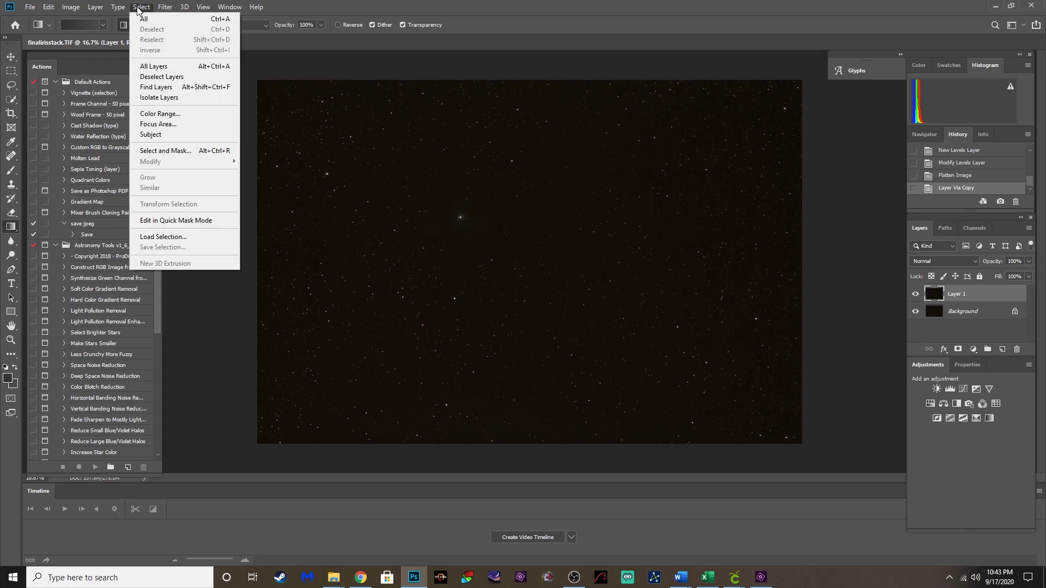
Step: Select the bright stars with Color Range Highlights and expand the selection outward
click(164, 115)
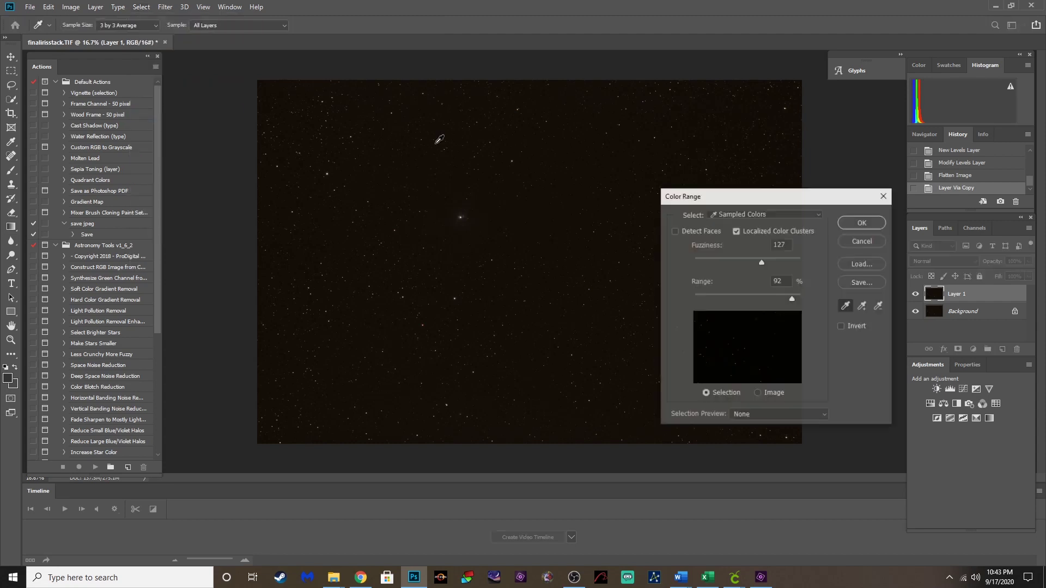
click(769, 217)
click(733, 317)
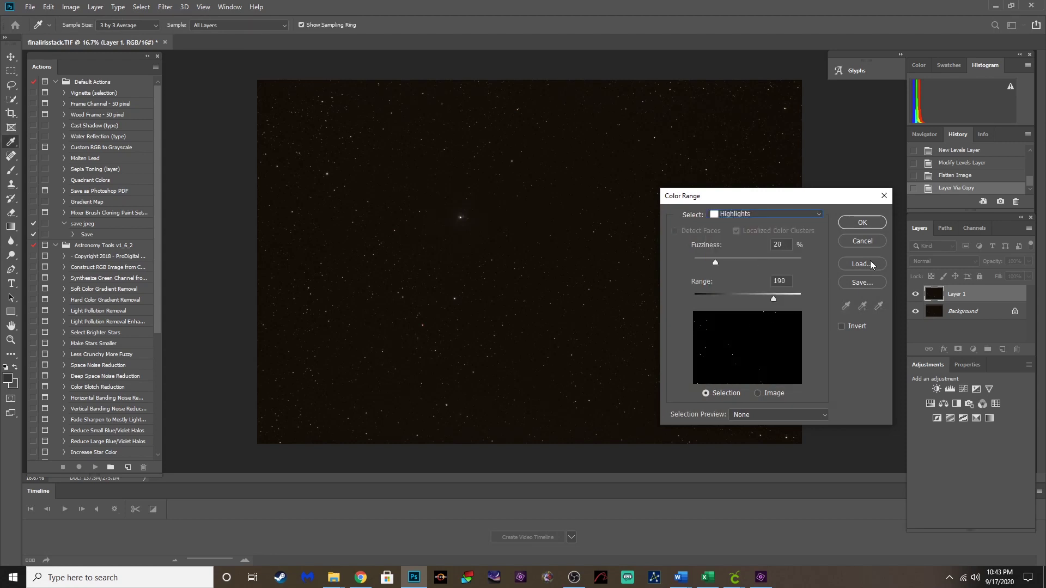
click(862, 223)
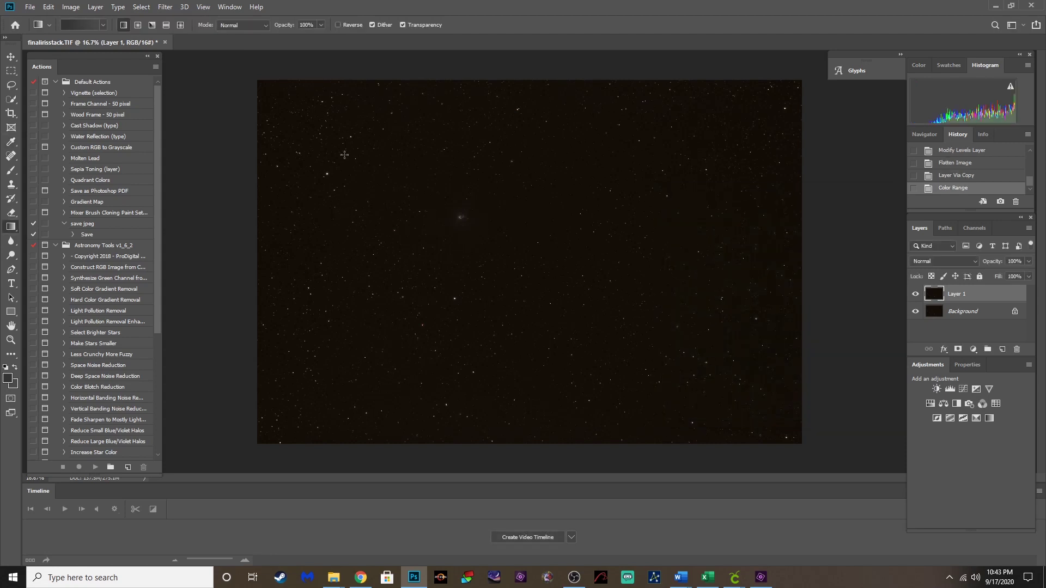
click(141, 7)
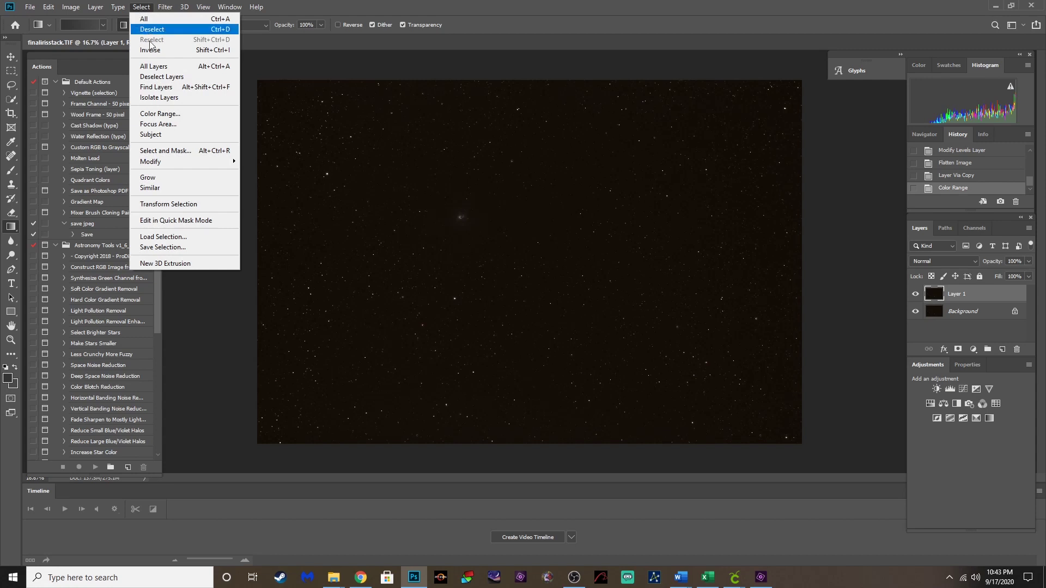
mouse_move(217, 161)
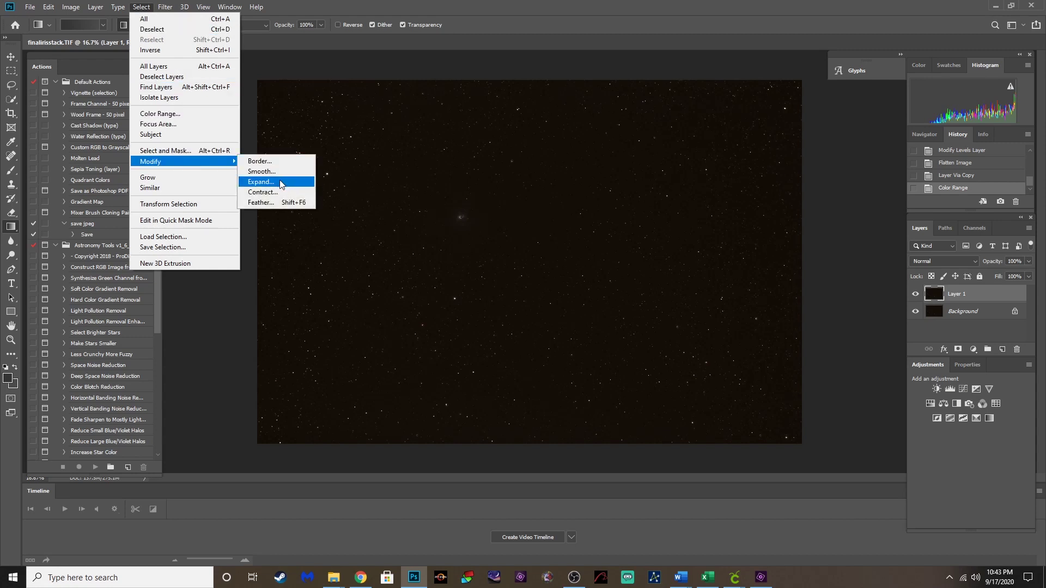
click(282, 184)
click(569, 179)
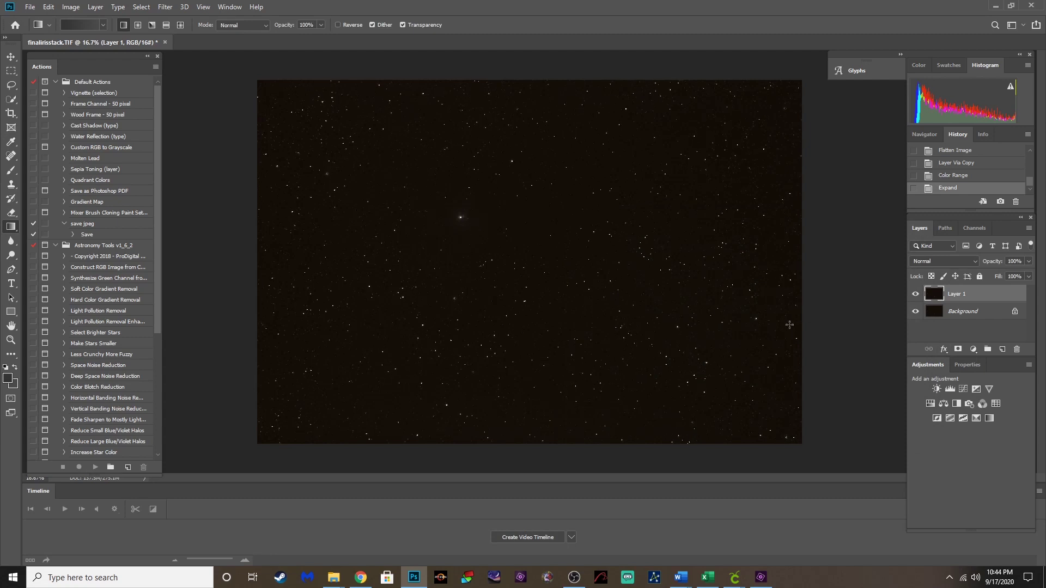
Step: Turn the star selection into a mask on Layer 1, view it, then return to the layer image
click(958, 349)
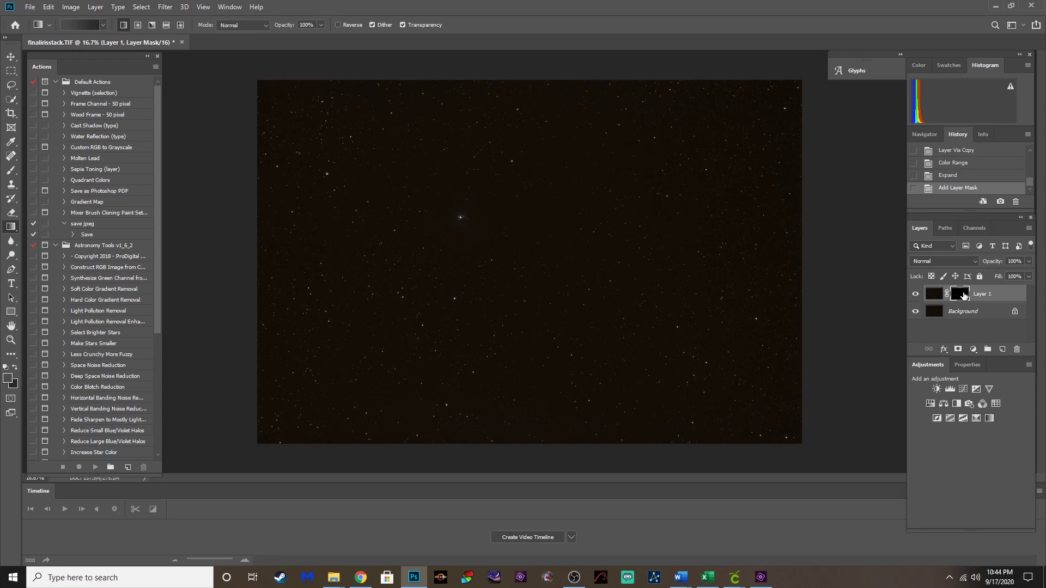
alt+click(964, 296)
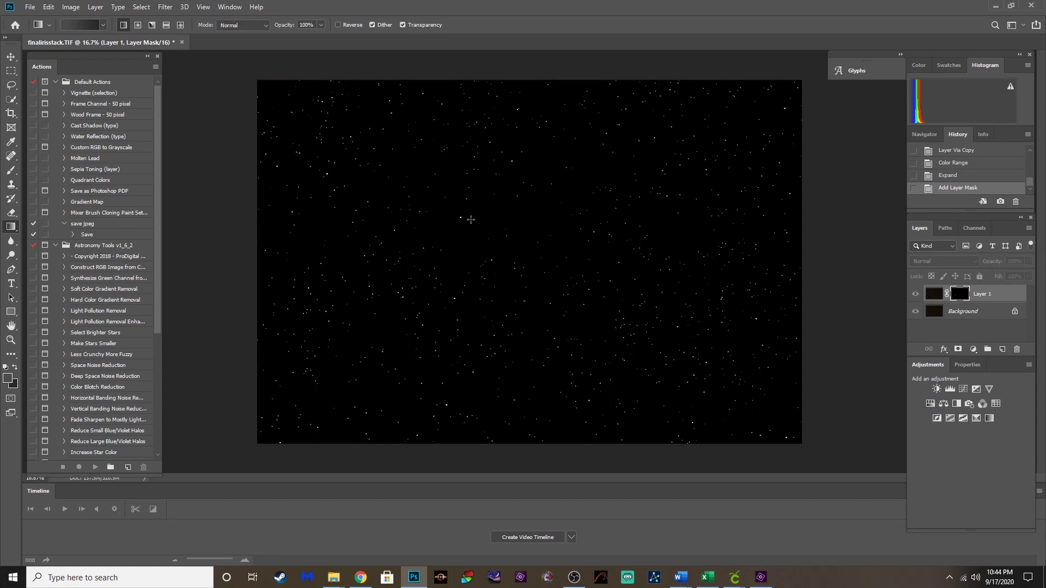
click(931, 300)
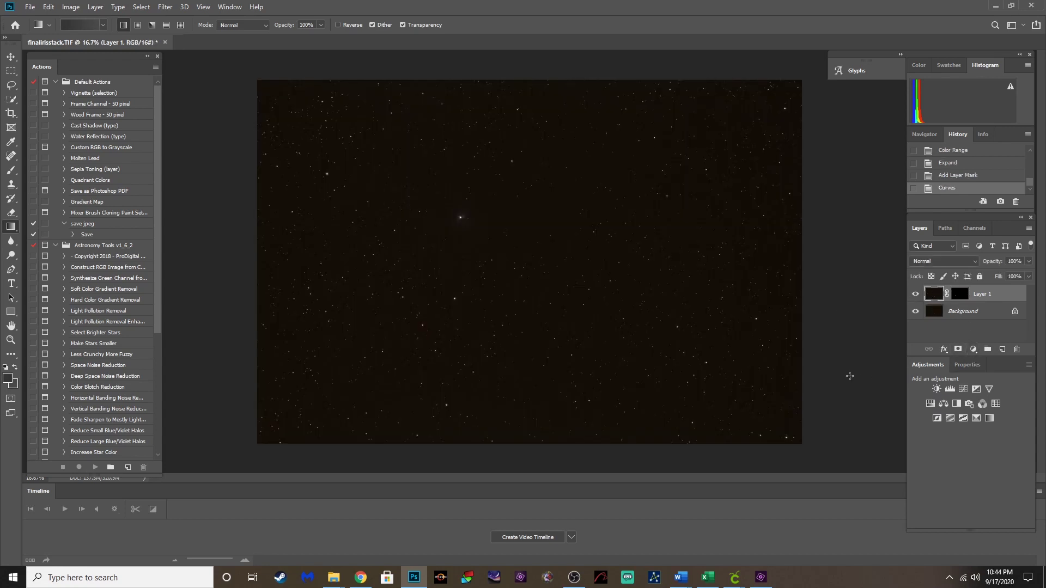
Step: Raise Layer 1's saturation to +29 with Hue/Saturation
key(i)
key(ctrl+u)
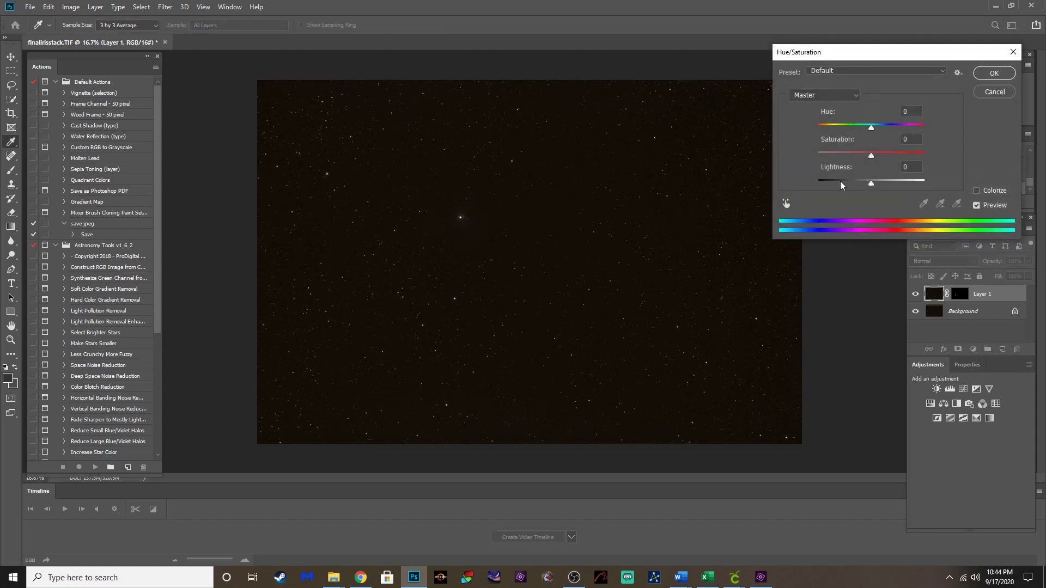
drag(871, 157, 891, 158)
click(994, 73)
Step: Set Layer 1's blend mode to Color and select the Background layer
click(965, 260)
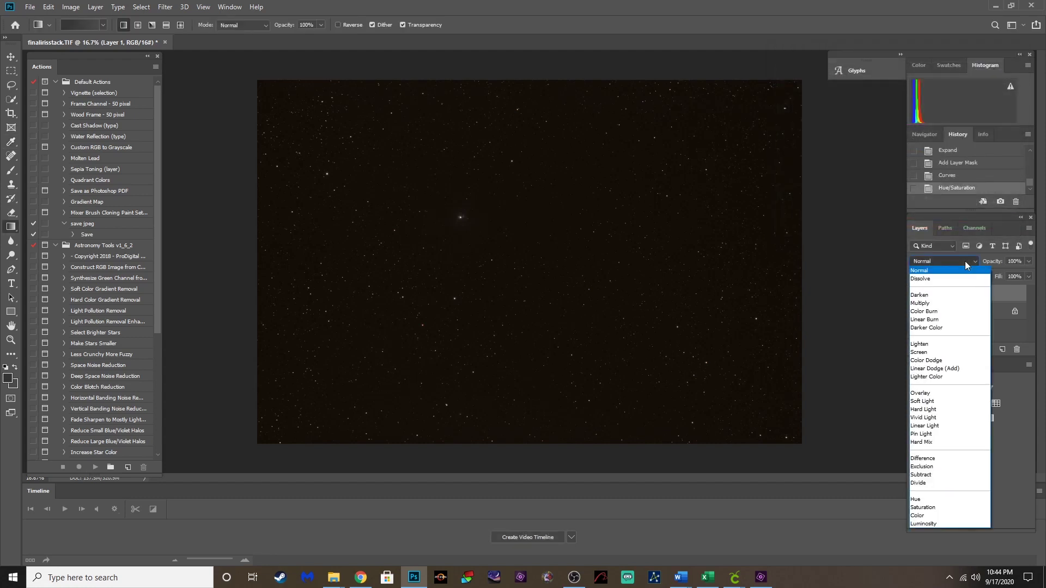
click(947, 519)
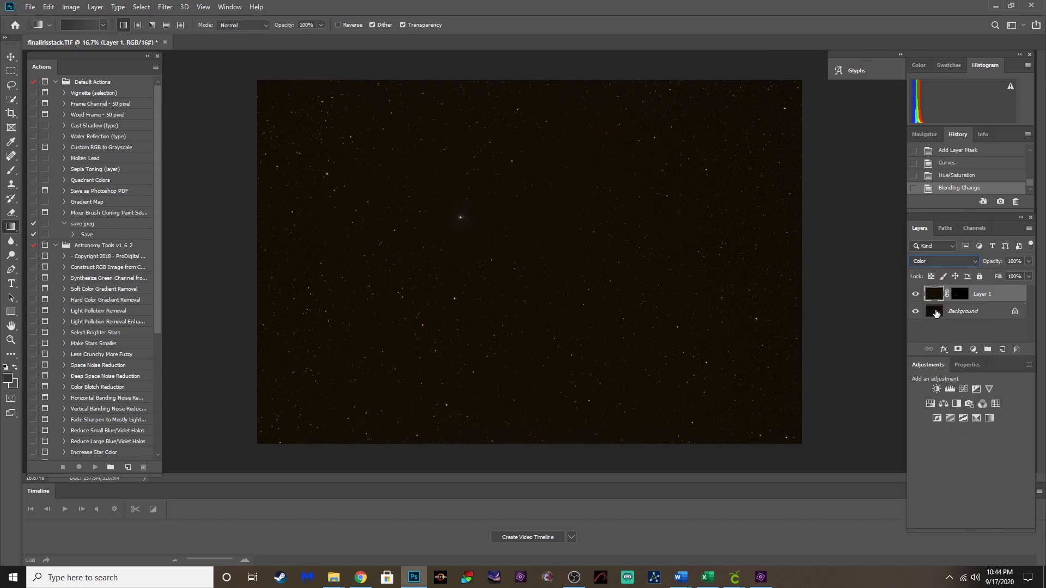
click(935, 312)
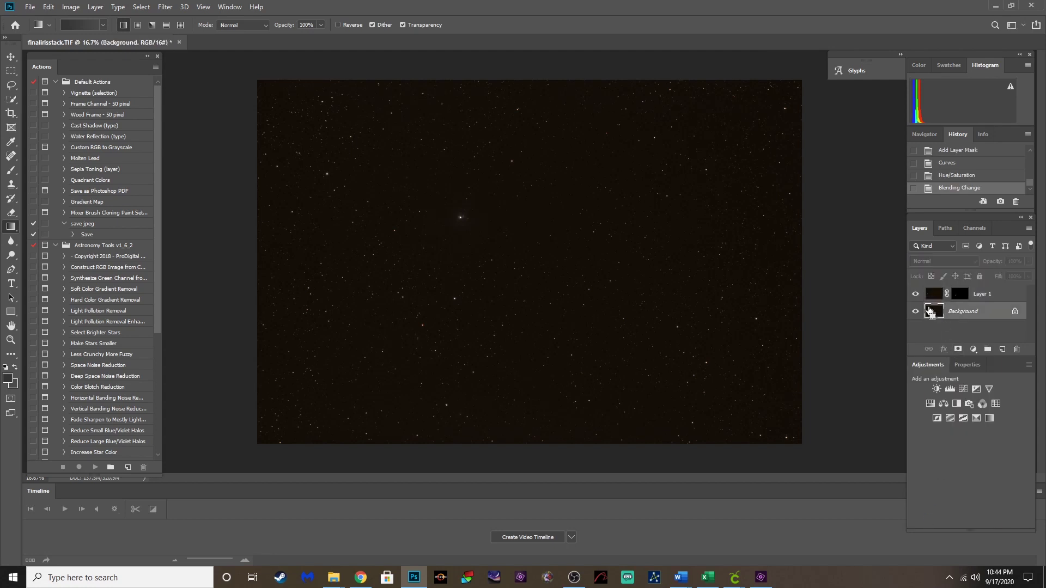
key(ctrl+m)
Step: Cap the Background's curve white output at 245, adding a mid-curve anchor at 128
click(755, 271)
double_click(580, 403)
text(245)
key(Tab)
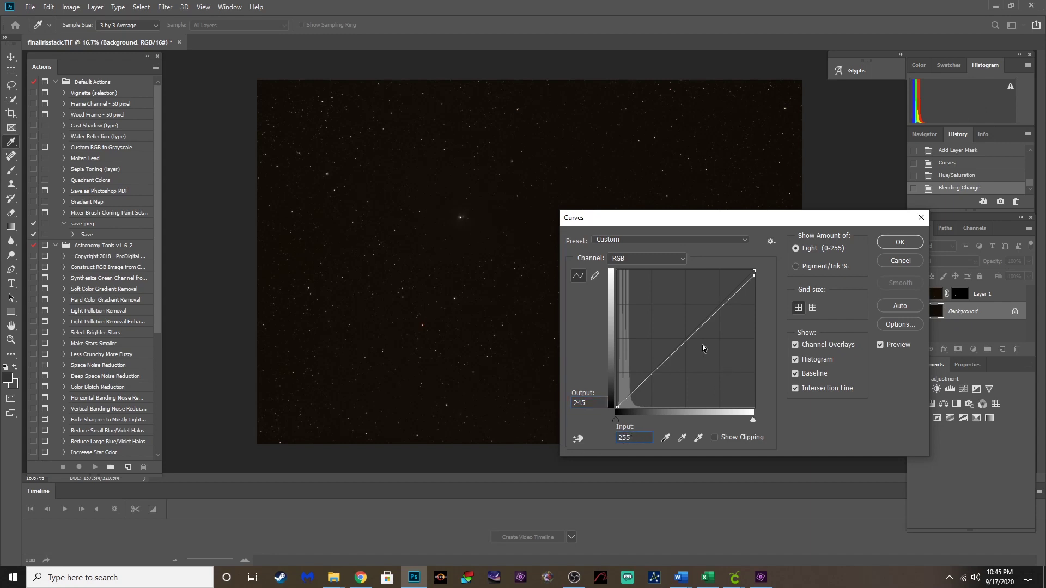
click(686, 338)
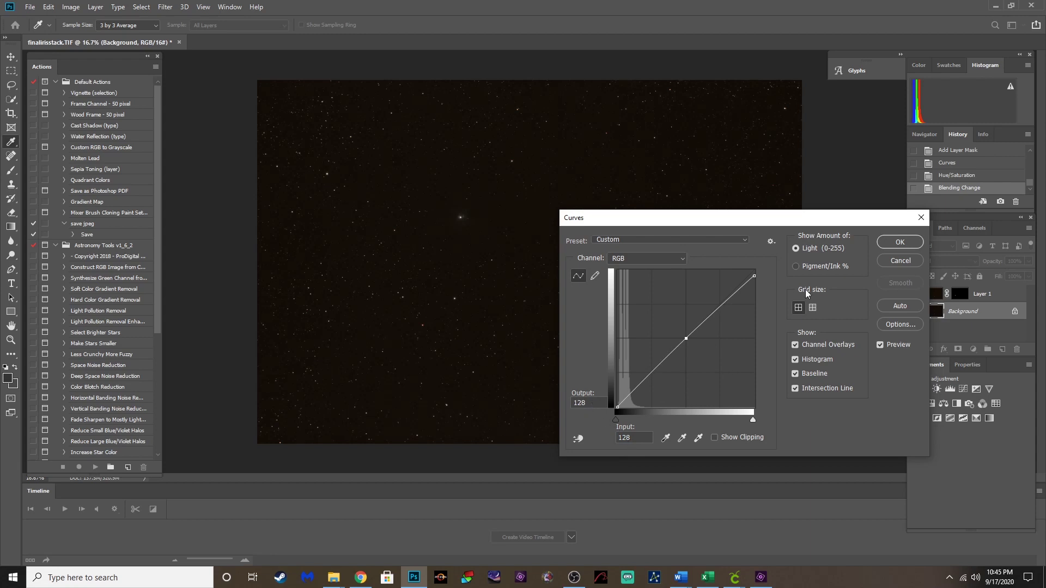
click(891, 243)
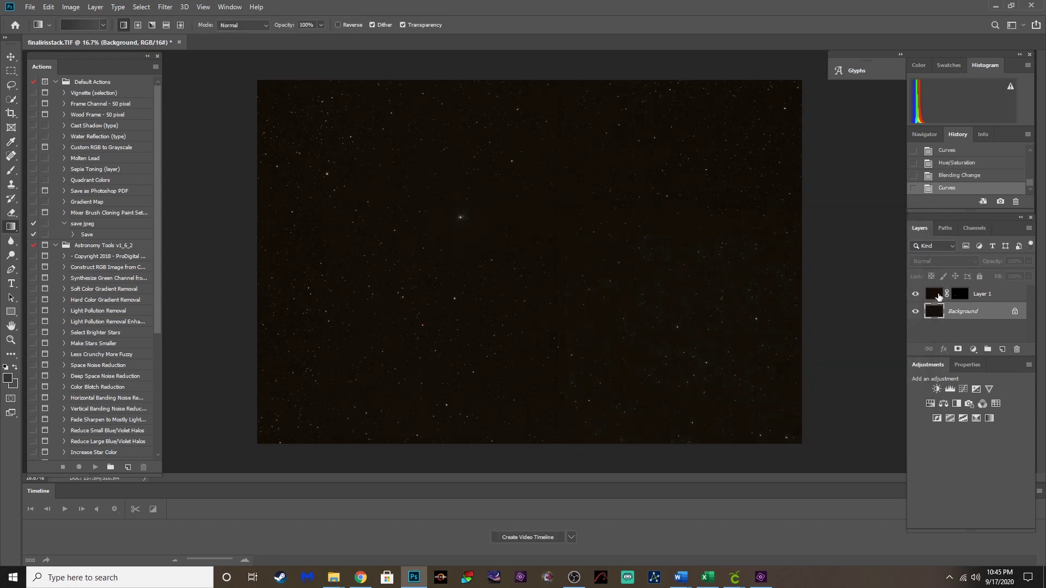
Step: Flatten Layer 1 and the Background into one layer
click(935, 297)
click(933, 311)
click(933, 297)
click(97, 8)
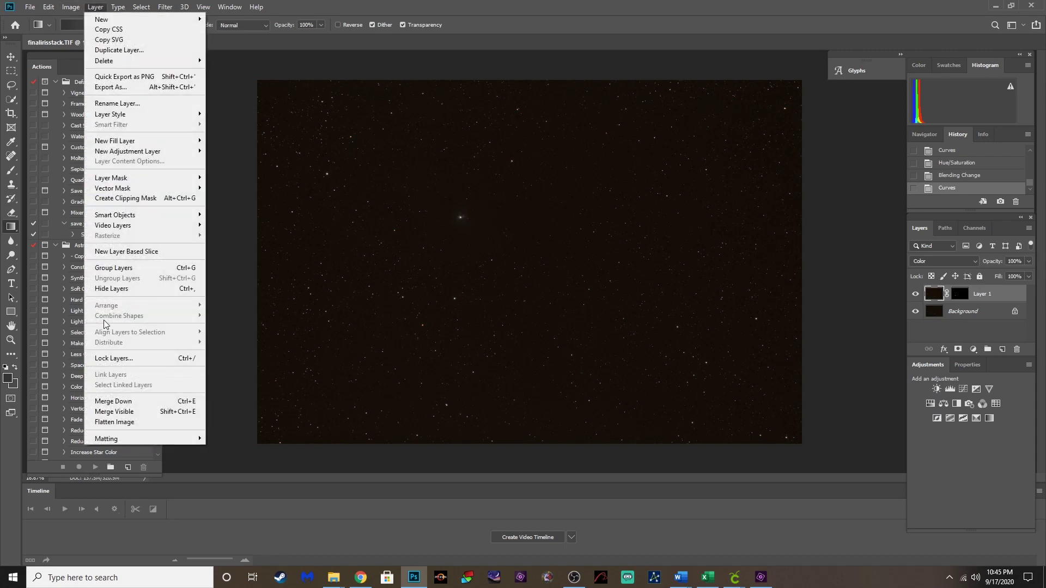
click(144, 422)
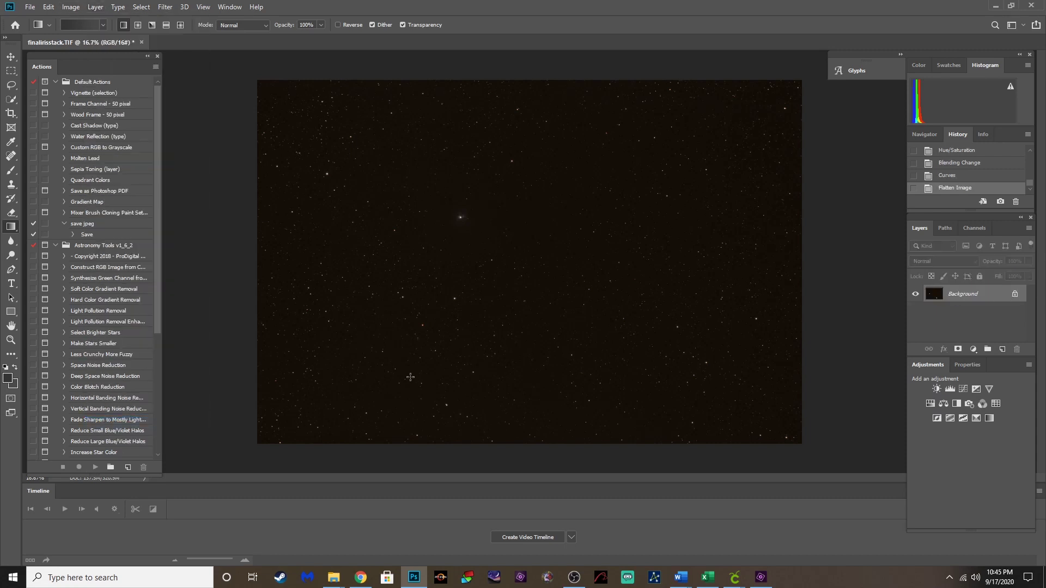
Step: Duplicate the image, stretch it with the Arcsinh30 curves preset, and flatten again
key(ctrl+j)
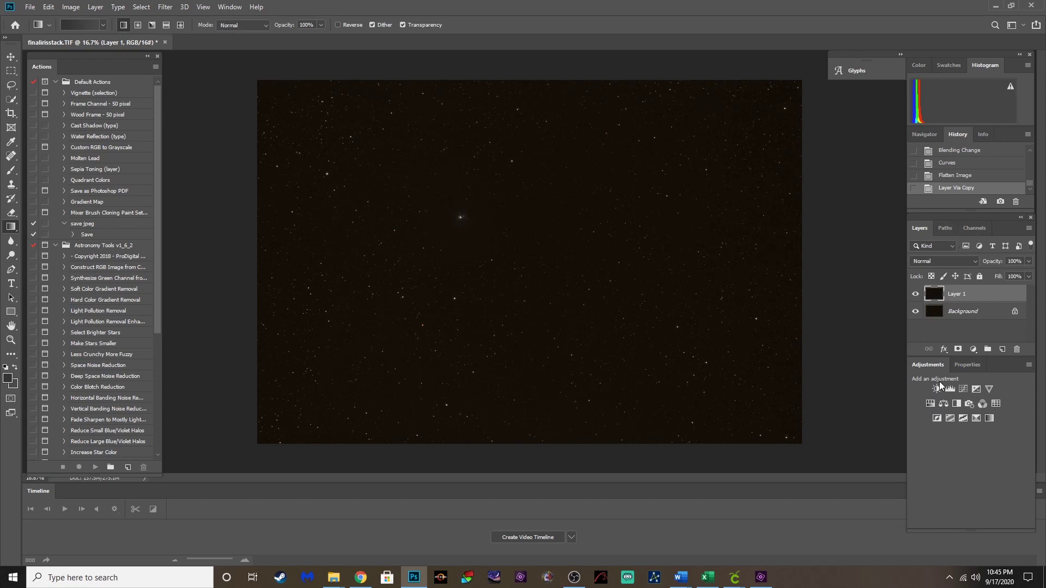
click(964, 389)
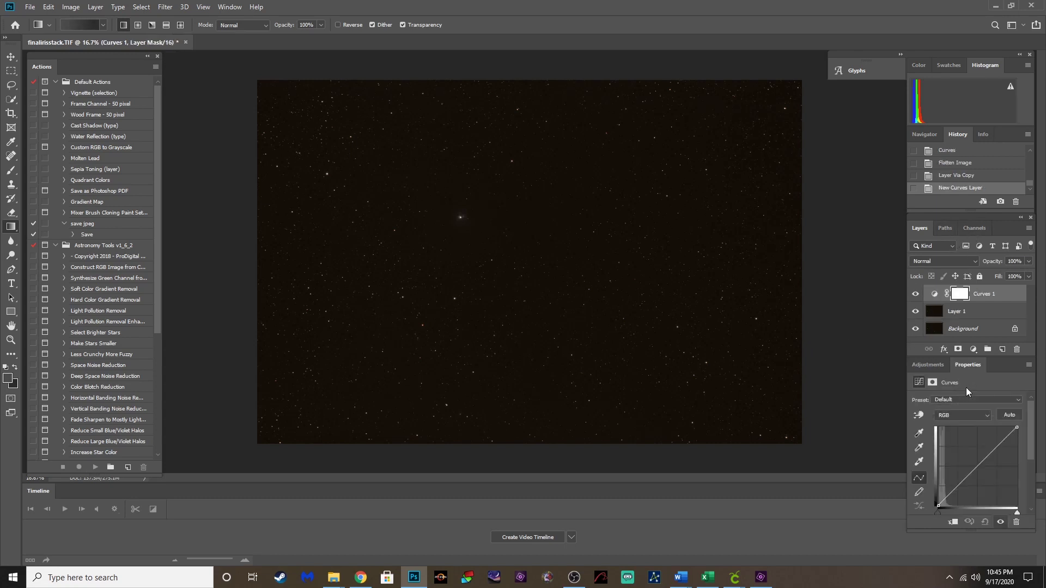
click(963, 399)
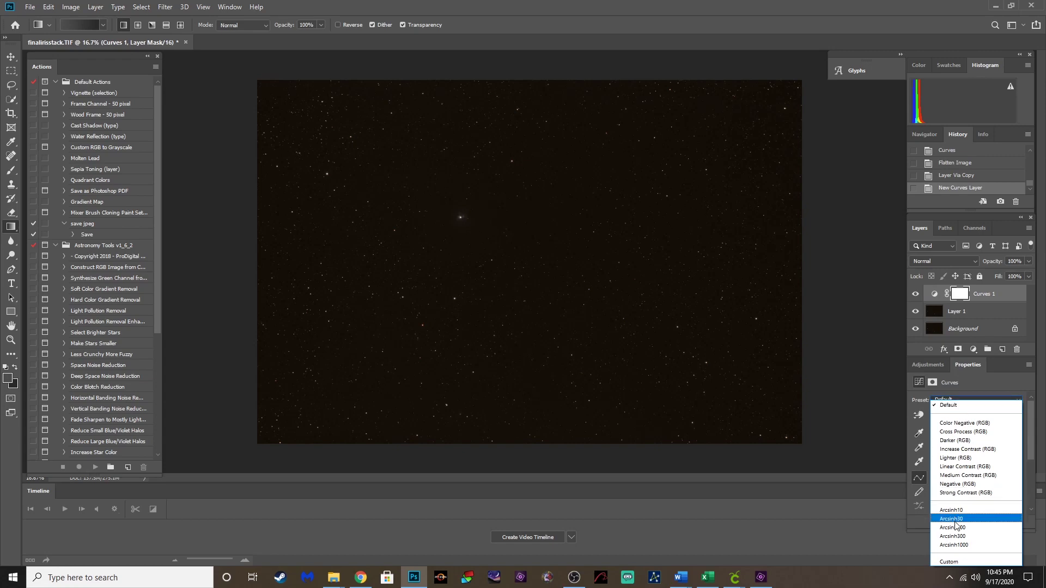
click(954, 519)
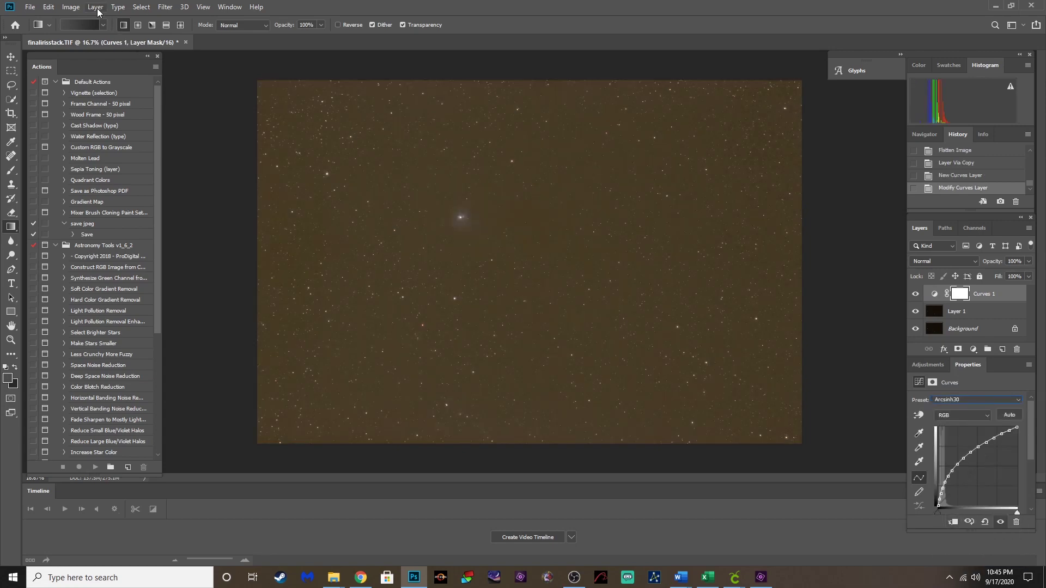
click(95, 7)
click(131, 421)
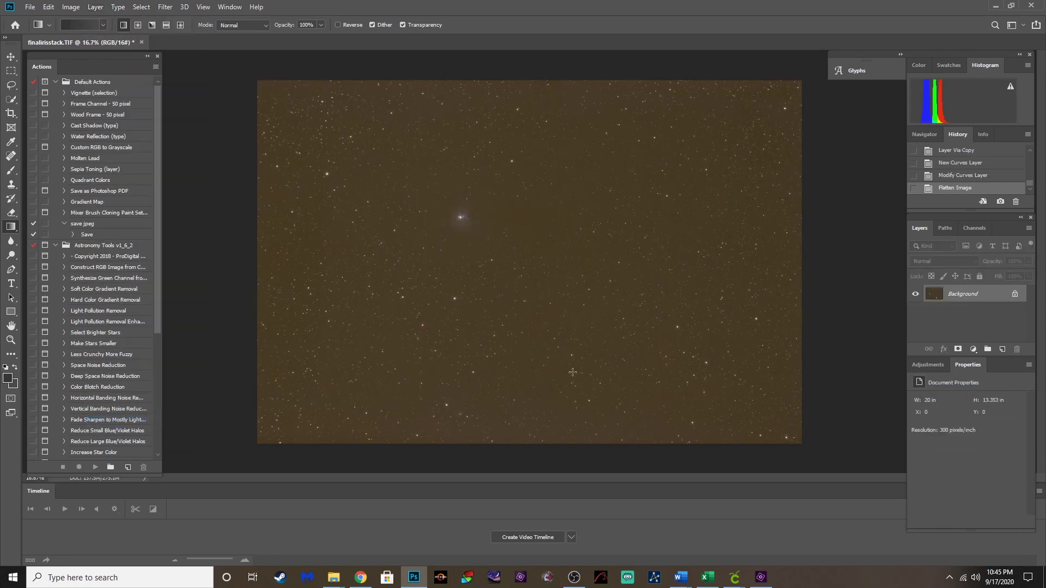
Step: Fill a duplicate Layer 1 with the sky's brown, sampled using a 3 by 3 Average eyedropper
key(ctrl+j)
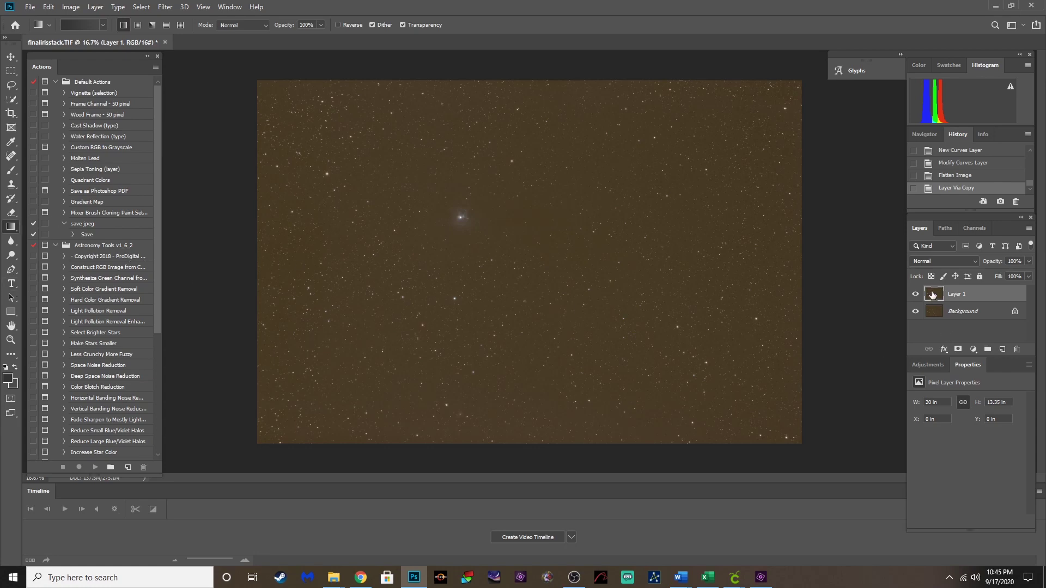
click(11, 144)
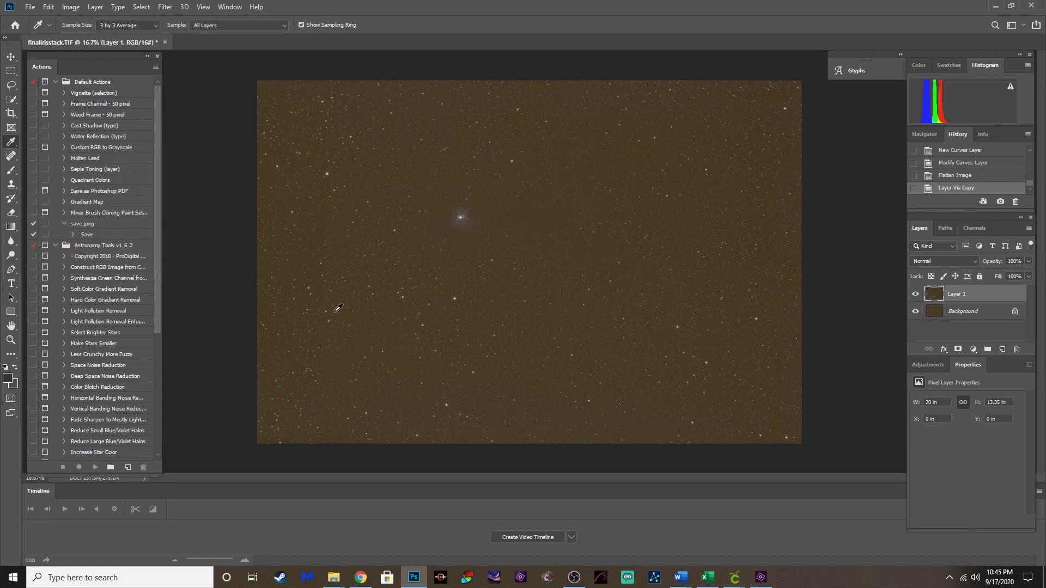
click(136, 25)
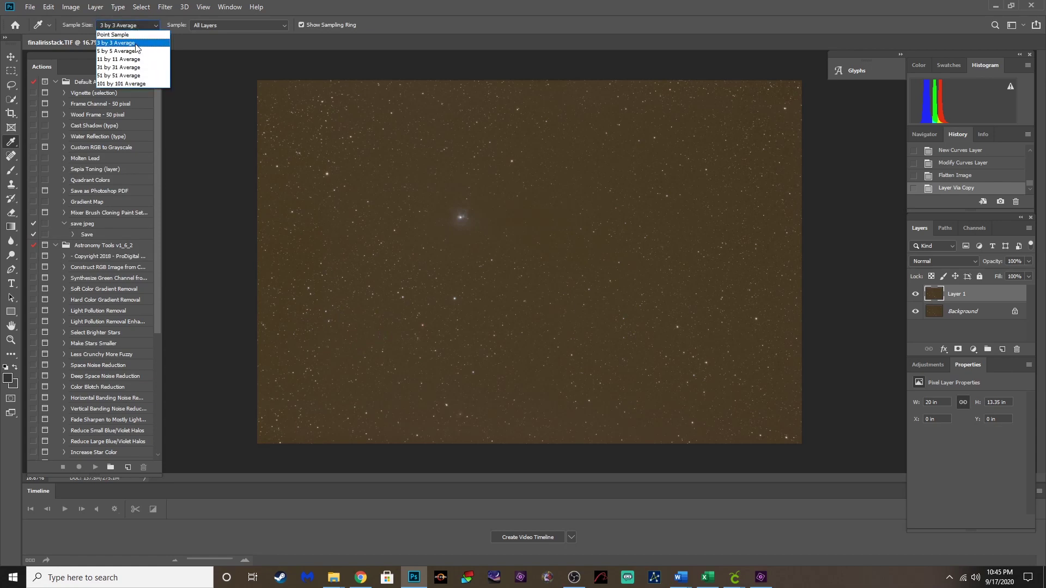
click(136, 44)
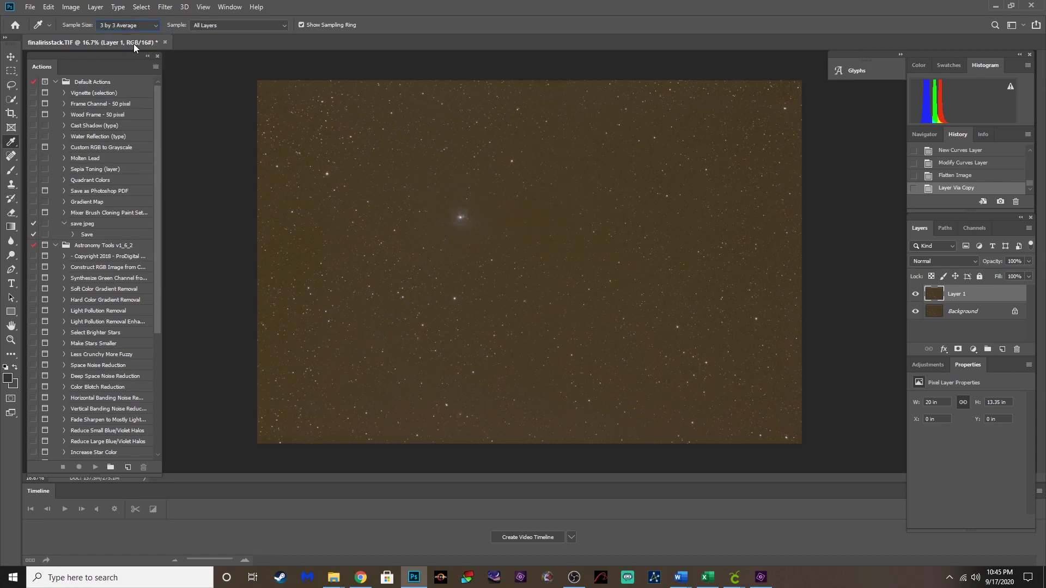
click(329, 348)
key(alt+BackSpace)
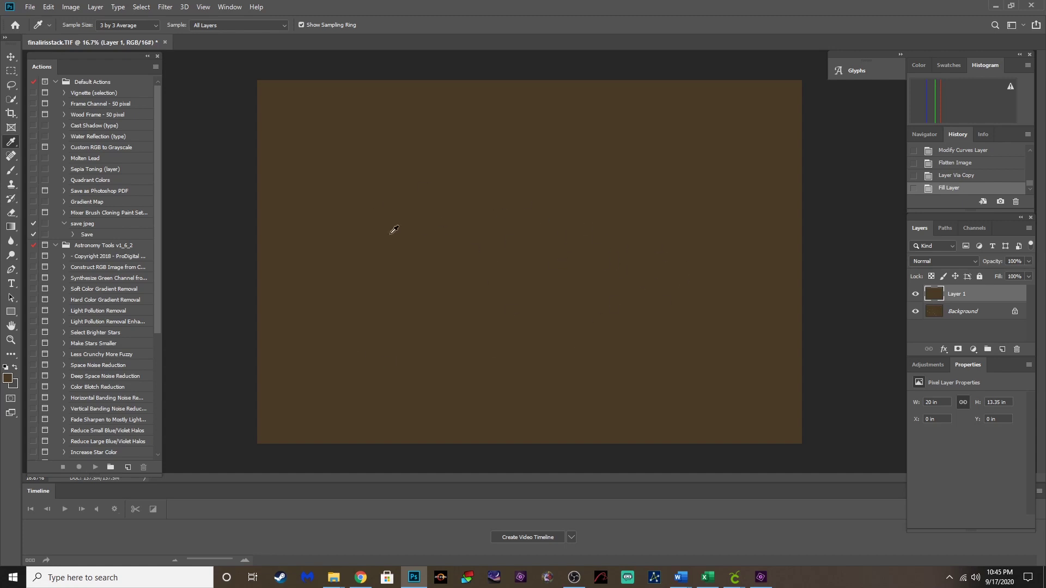
click(936, 317)
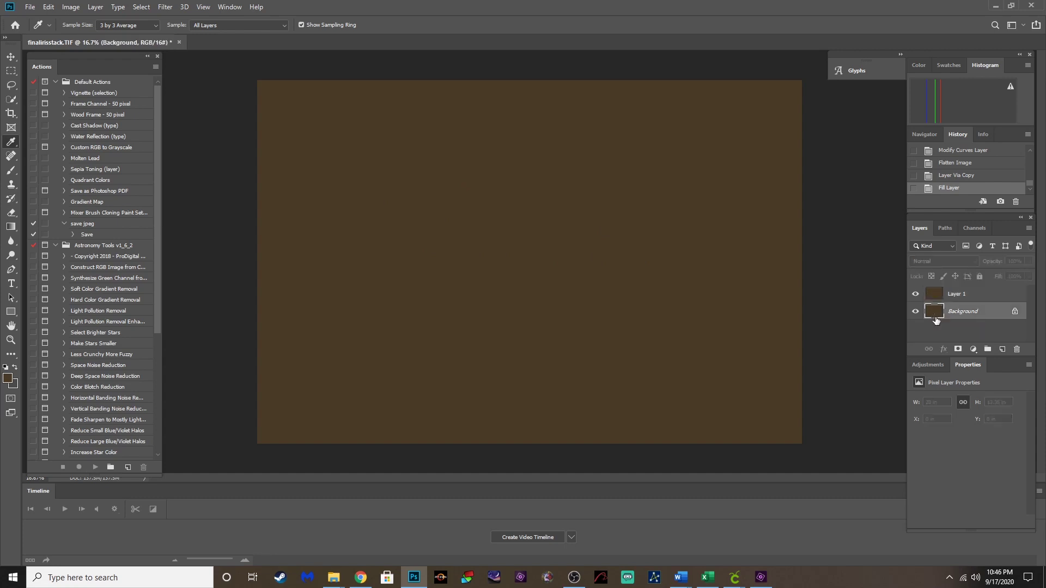
Step: Use Apply Image in Subtract mode to remove the brown fill from the Background
click(66, 8)
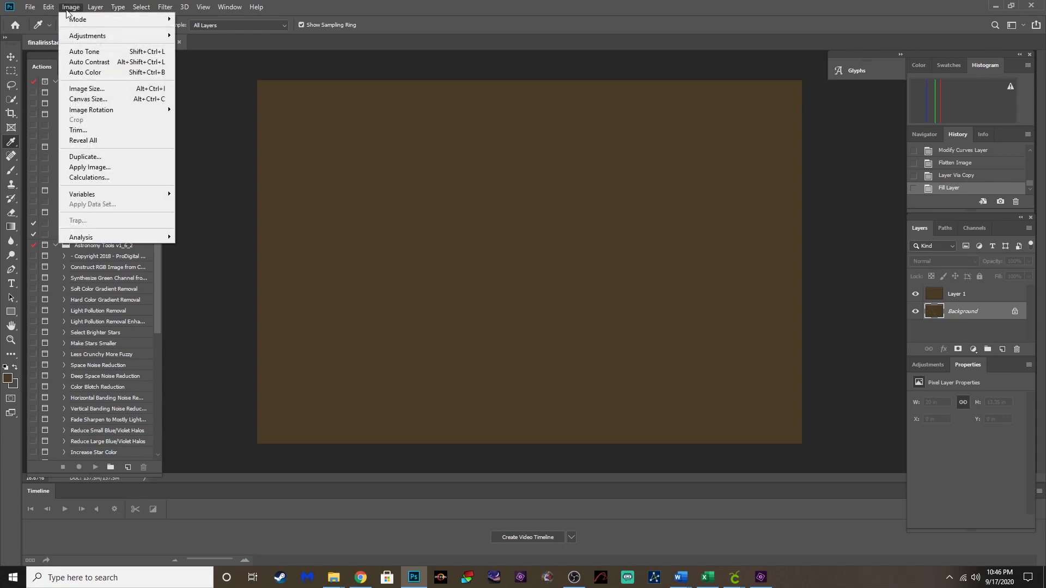
click(109, 166)
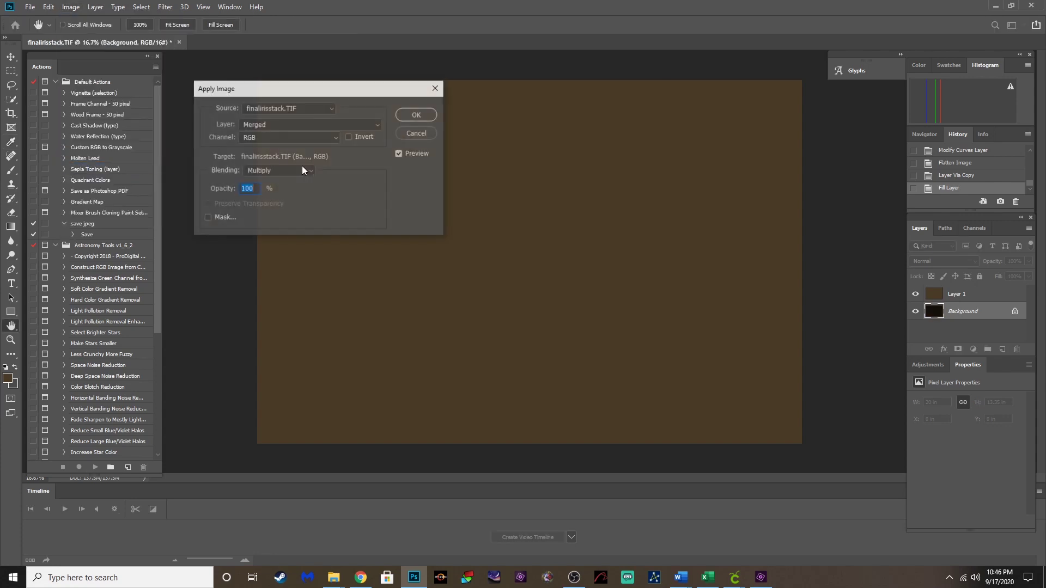
click(297, 170)
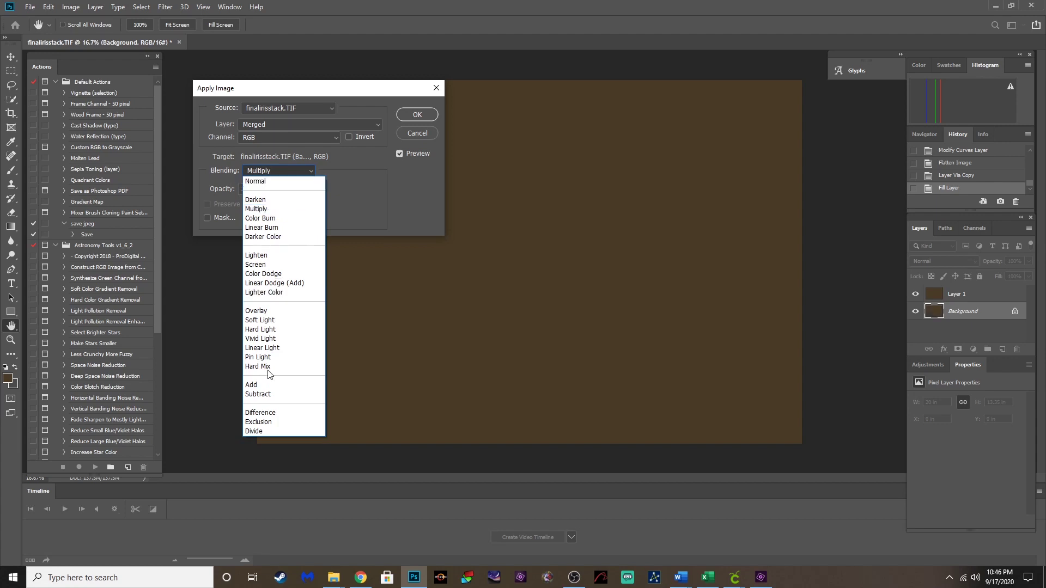
click(264, 393)
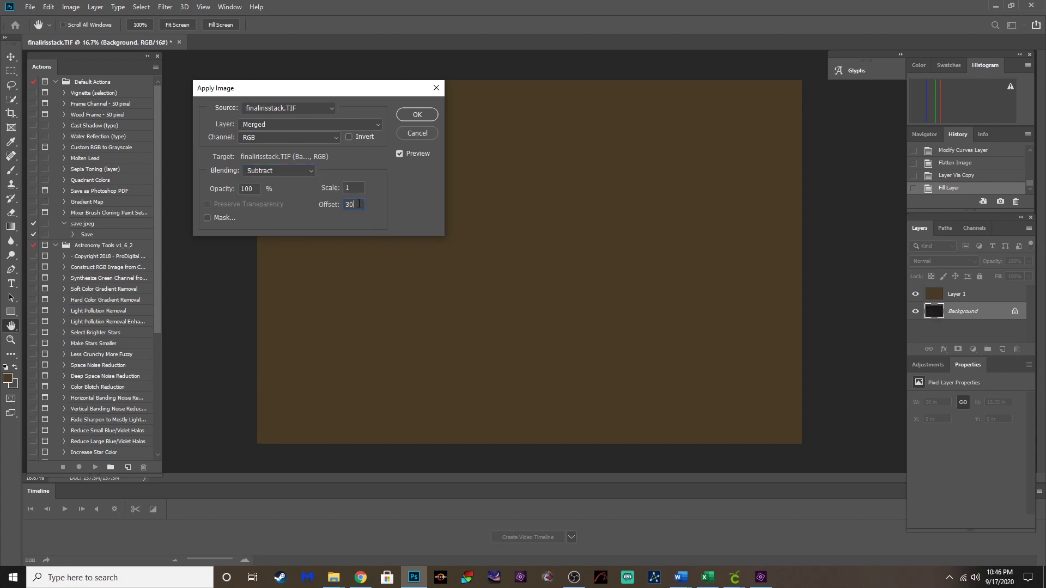
click(417, 114)
Step: Delete the brown fill layer and copy the Background onto a new layer
key(i)
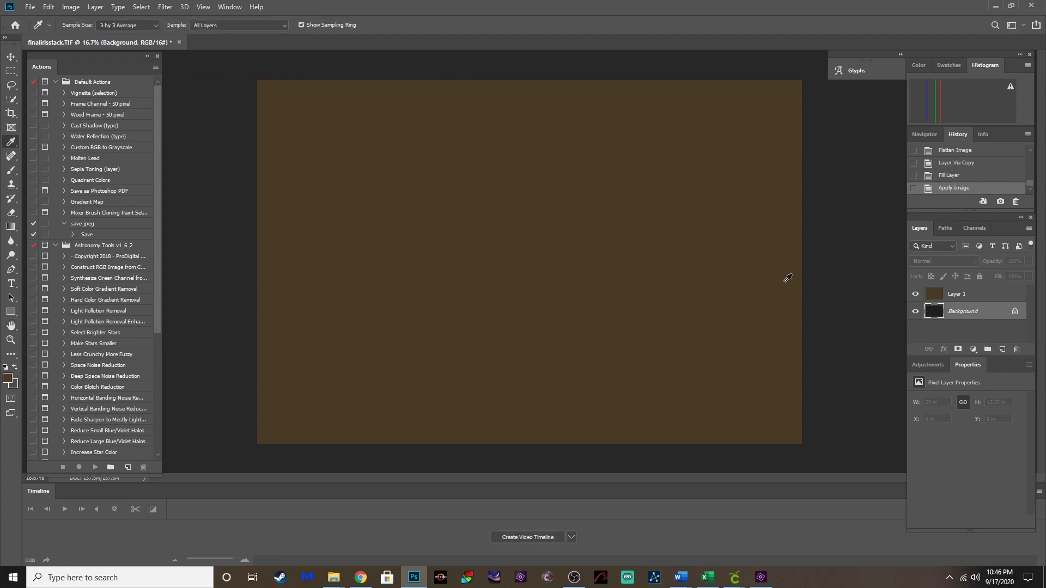
drag(936, 303, 1016, 349)
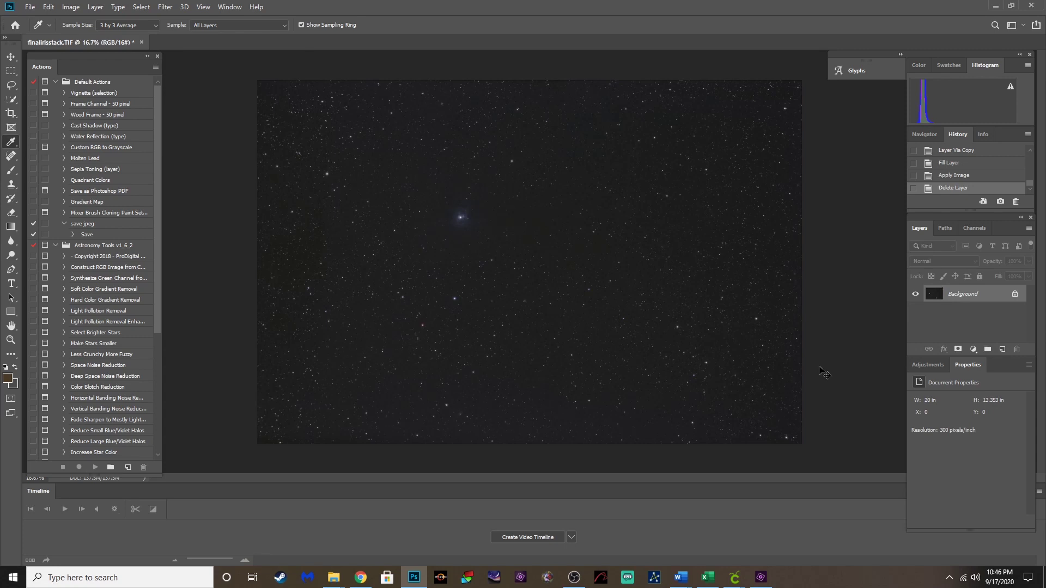
key(ctrl+j)
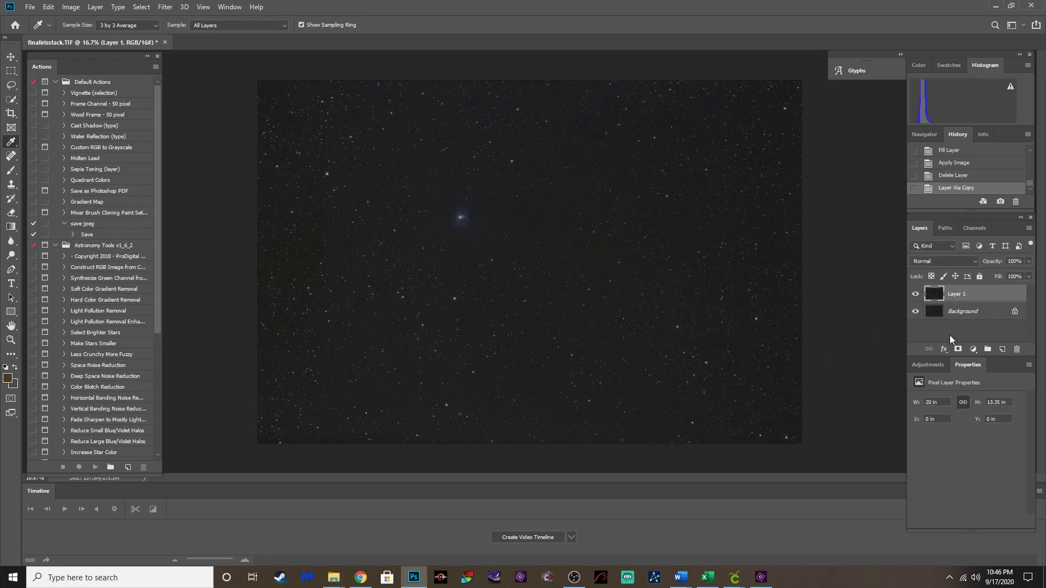
Step: Nudge the Levels black point to 12, flatten, and copy the result to a new layer
click(937, 366)
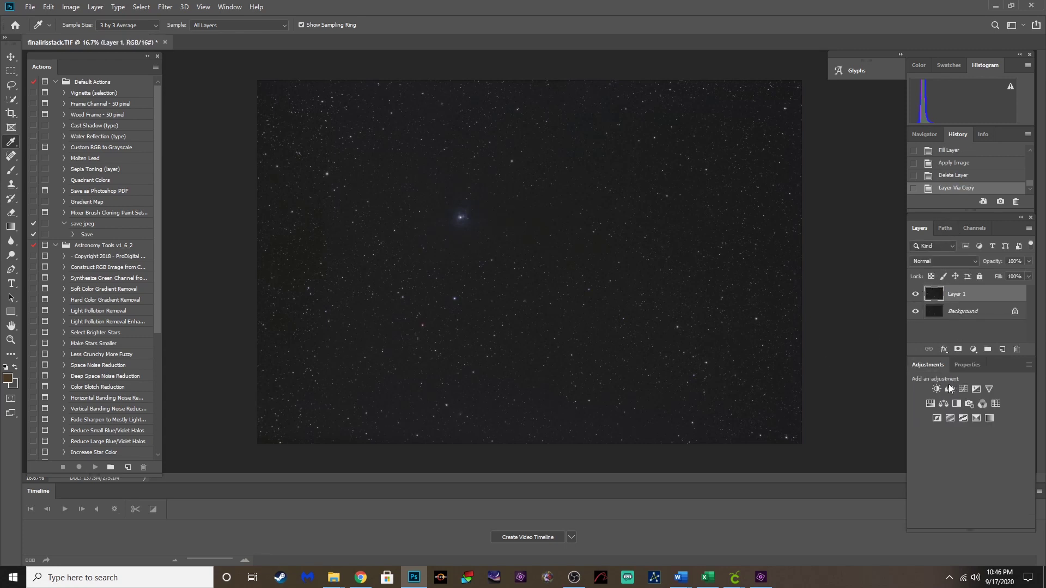
click(945, 402)
drag(929, 477, 932, 485)
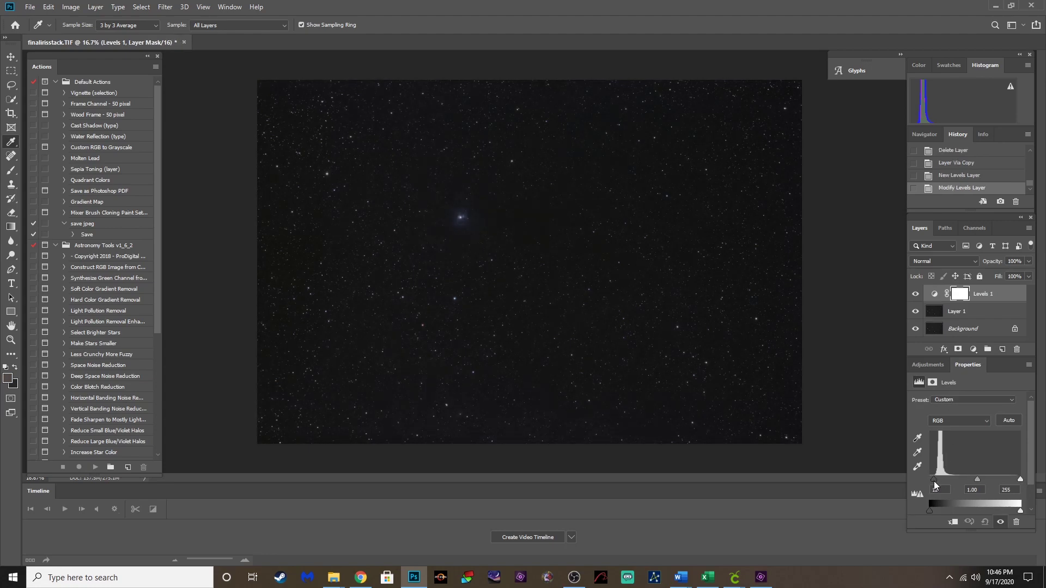
click(95, 7)
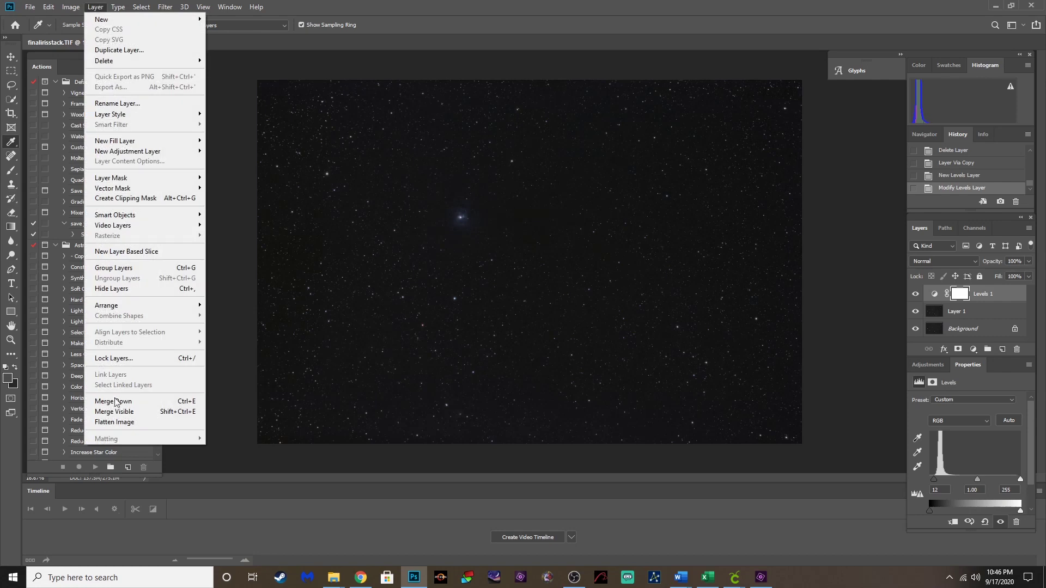
click(114, 422)
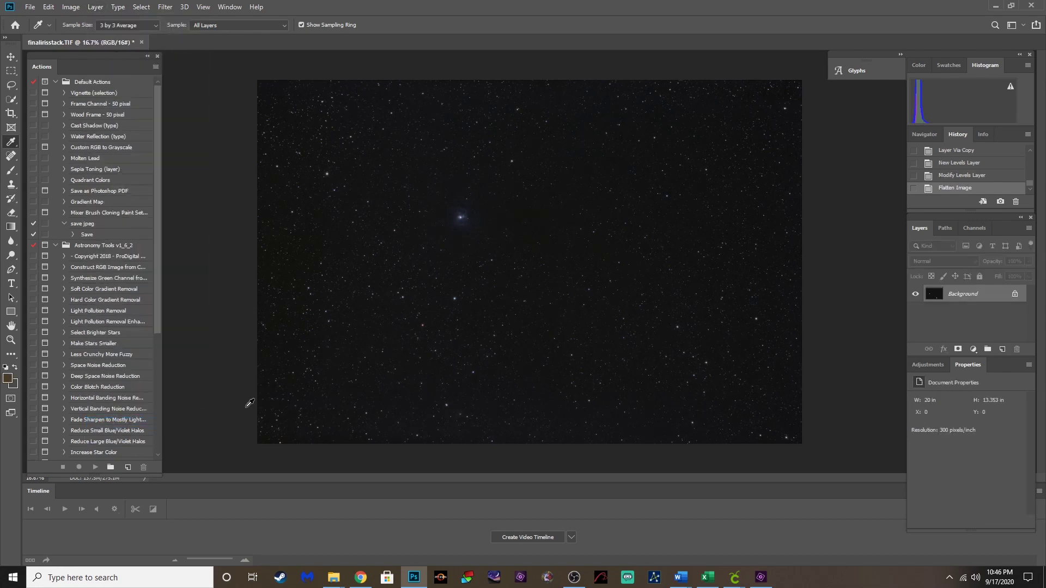
key(ctrl+j)
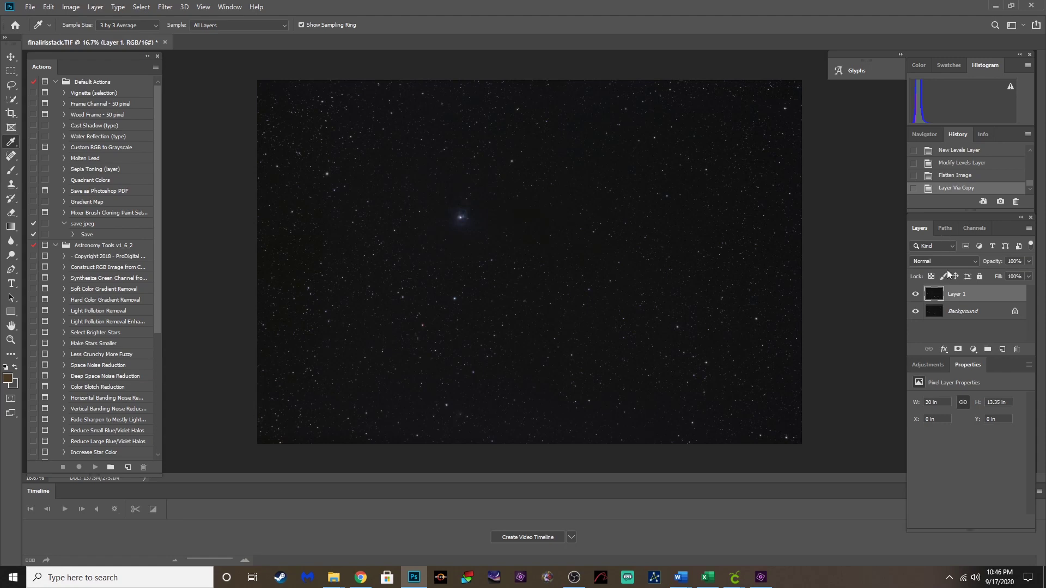
Step: Brighten with an Arcsinh30 Curves preset layer, flatten, and copy onto a new layer
click(926, 369)
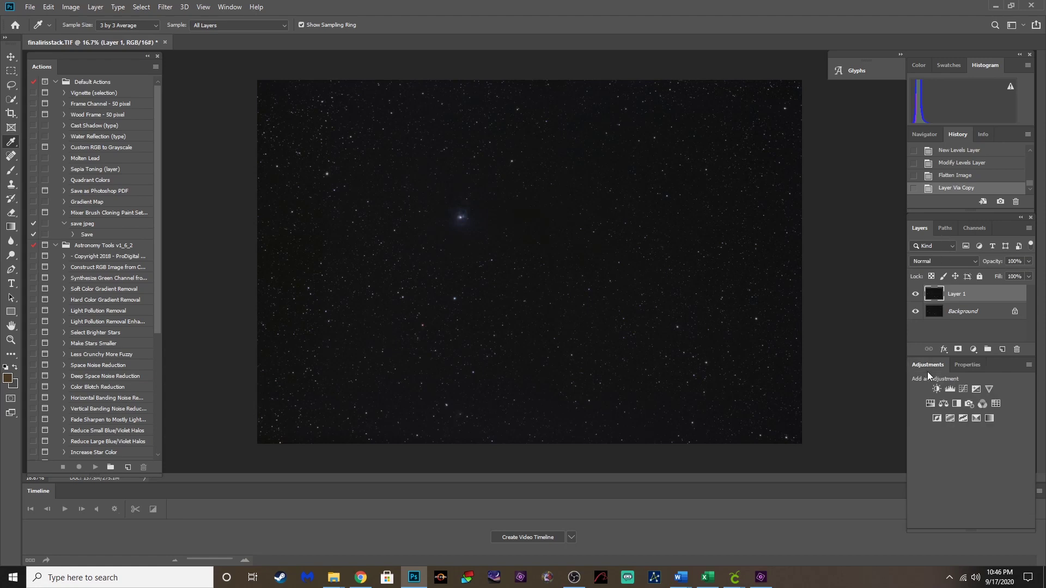
click(964, 390)
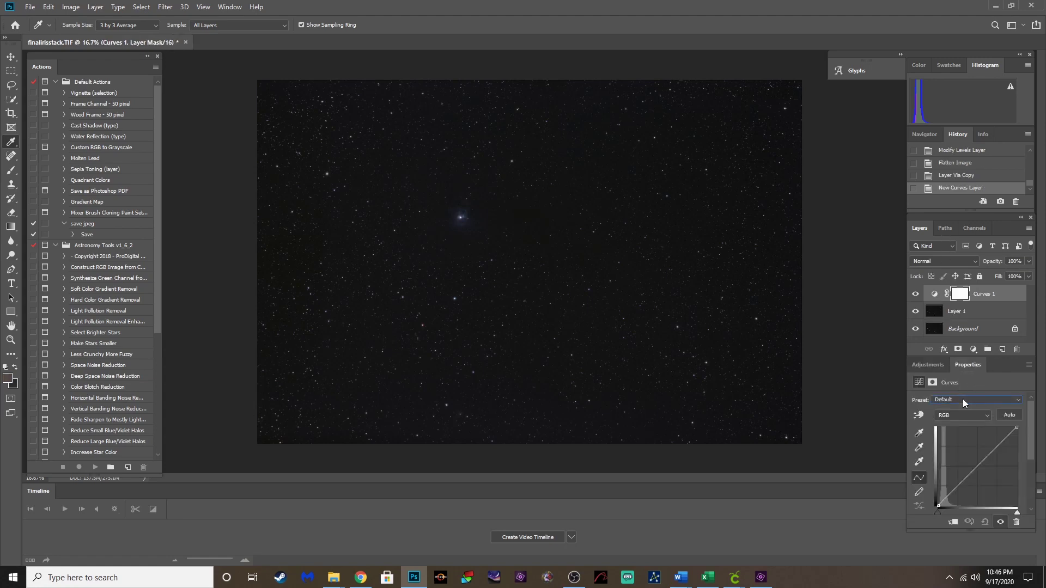
click(962, 399)
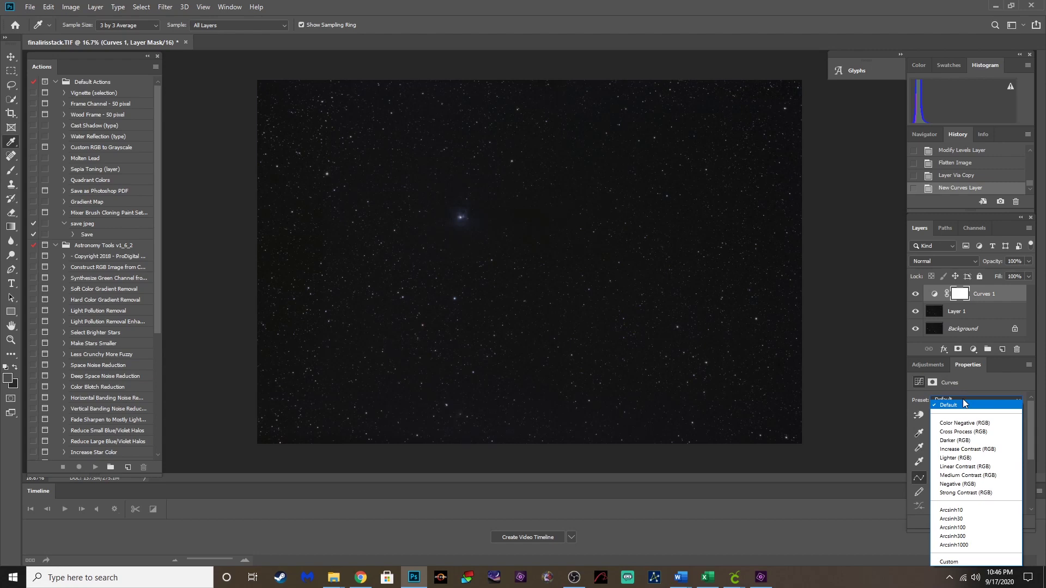
click(950, 519)
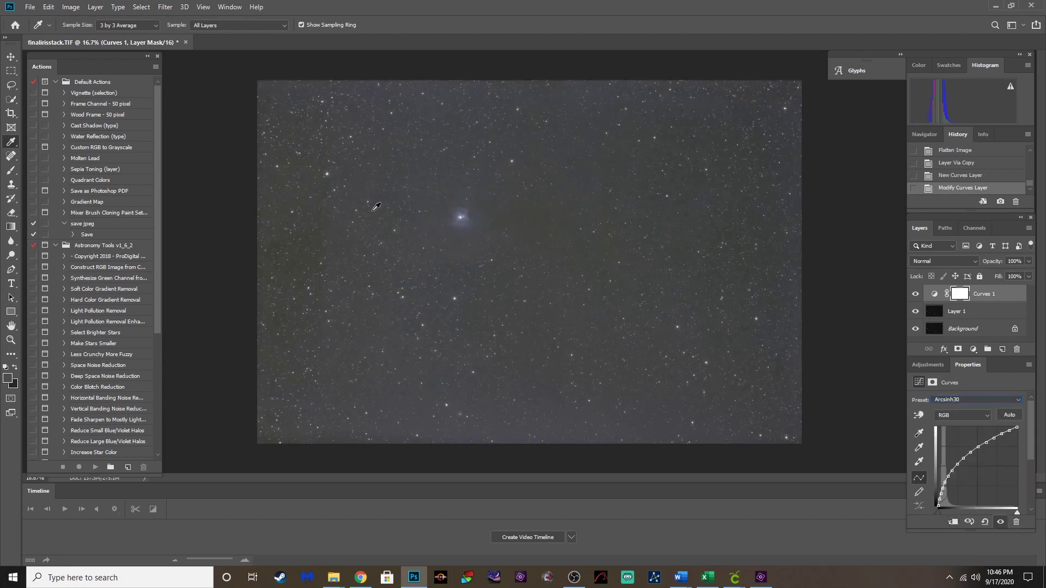
click(95, 7)
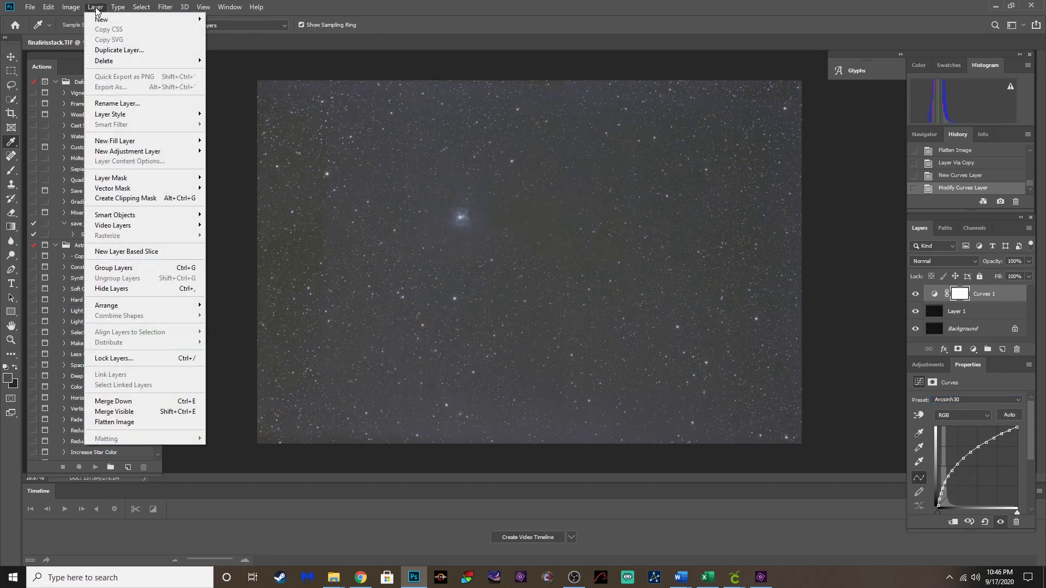
click(134, 423)
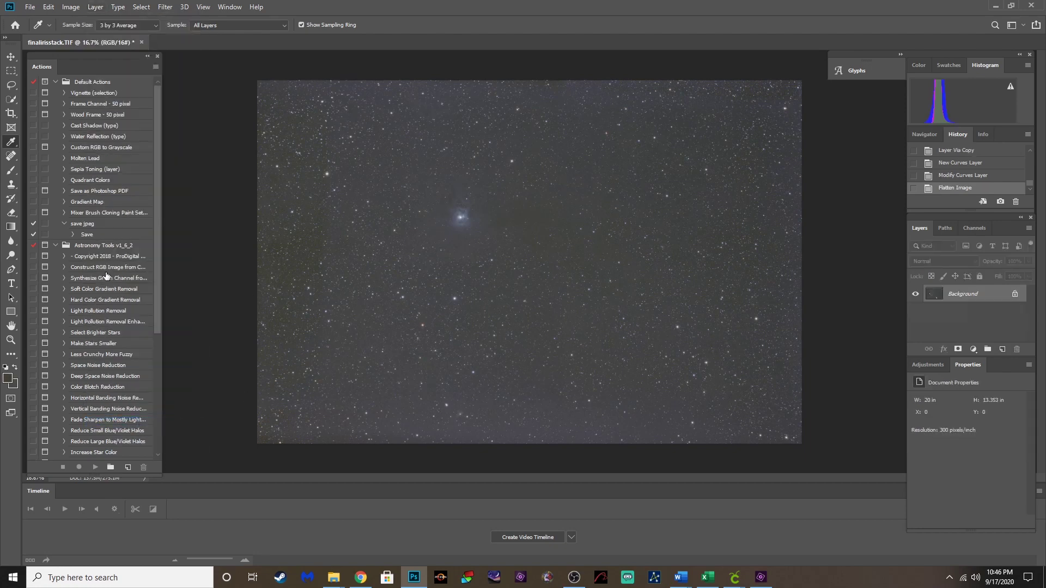
key(ctrl+j)
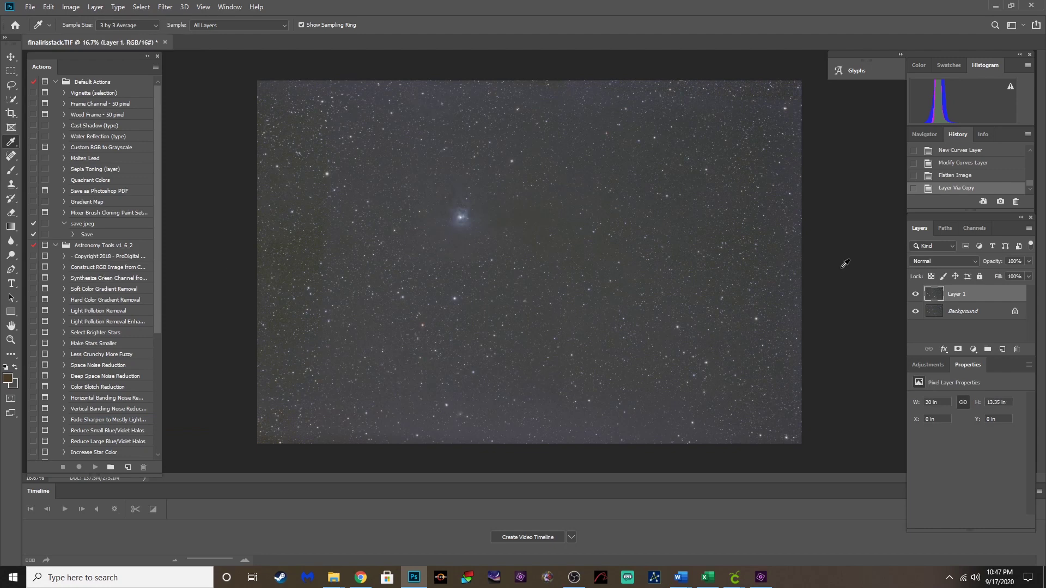
Step: Run GradientXTerminator gradient removal with medium detail and medium aggressiveness
click(165, 7)
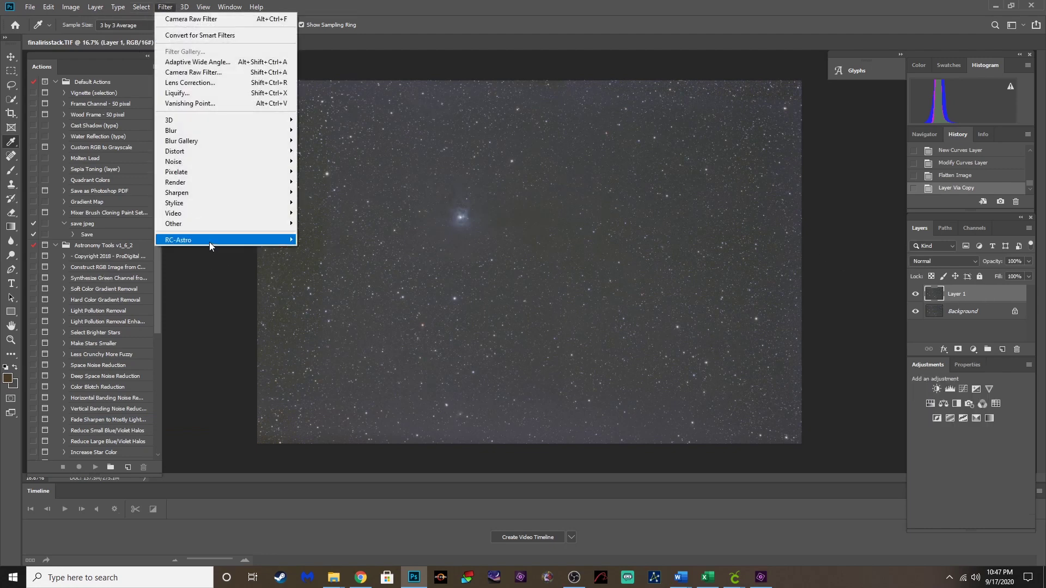
mouse_move(209, 241)
click(335, 240)
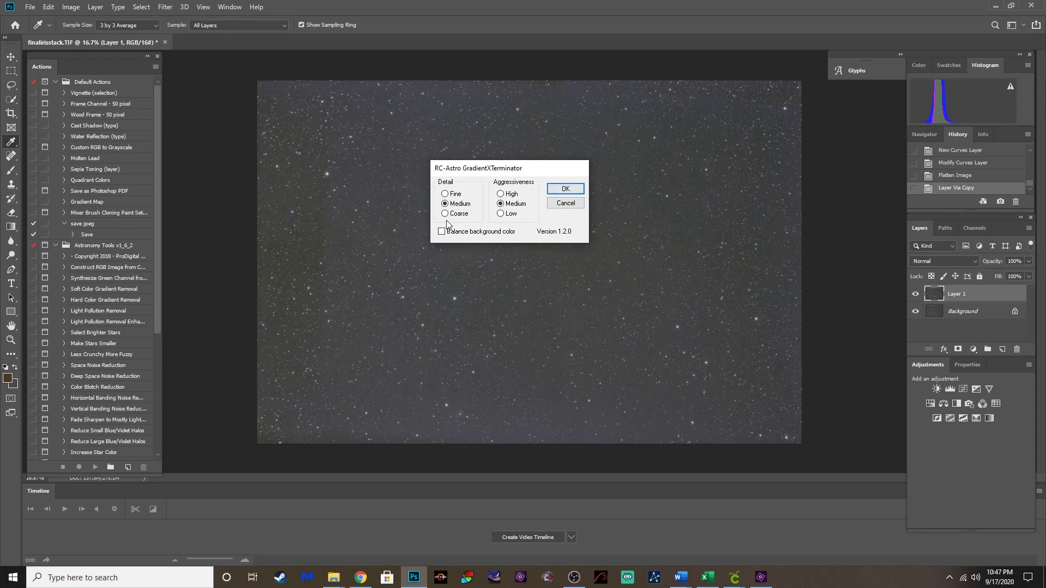
click(565, 187)
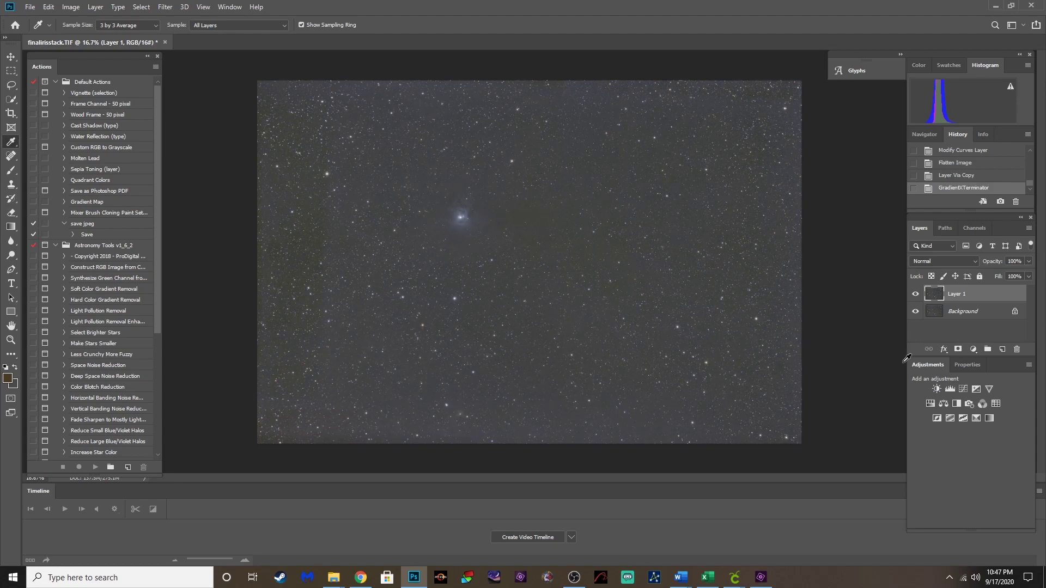
Step: Compare the corrected layer with the original, then flatten and copy it to a new layer
click(915, 294)
click(915, 294)
click(96, 7)
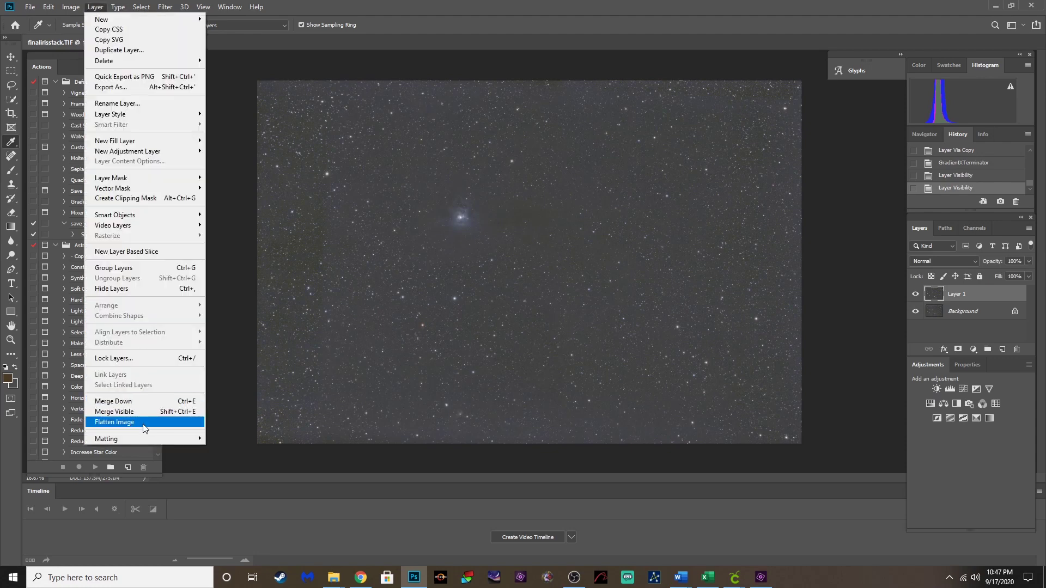
click(143, 423)
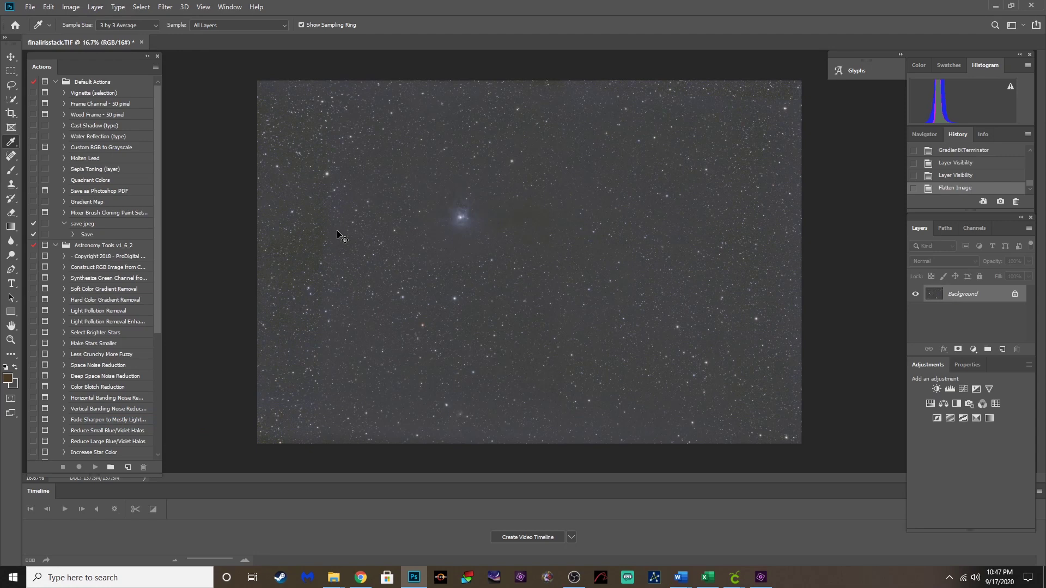
key(ctrl+j)
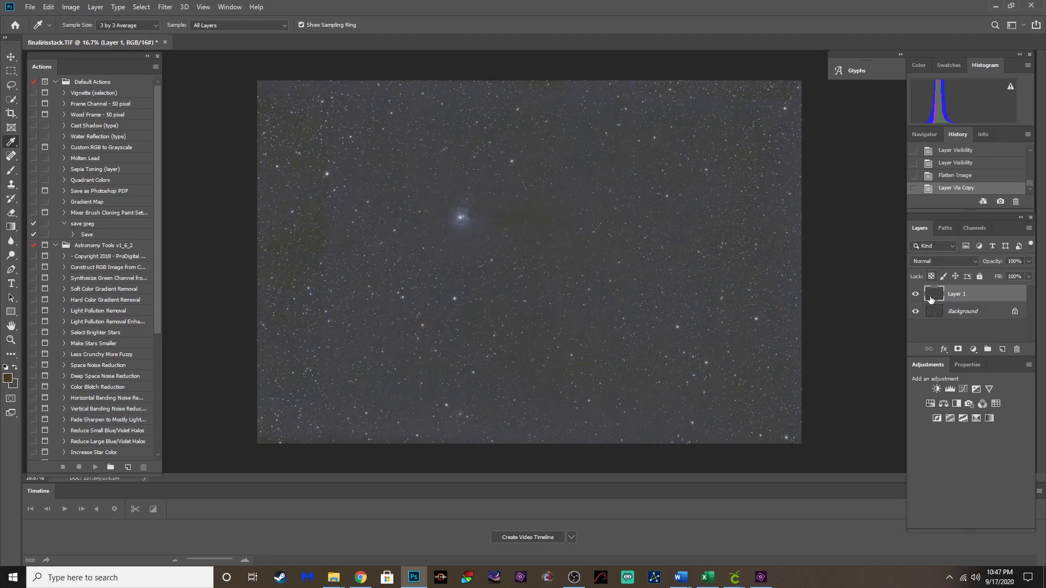
Step: Add a Levels adjustment with black input 32 and flatten the image
click(948, 392)
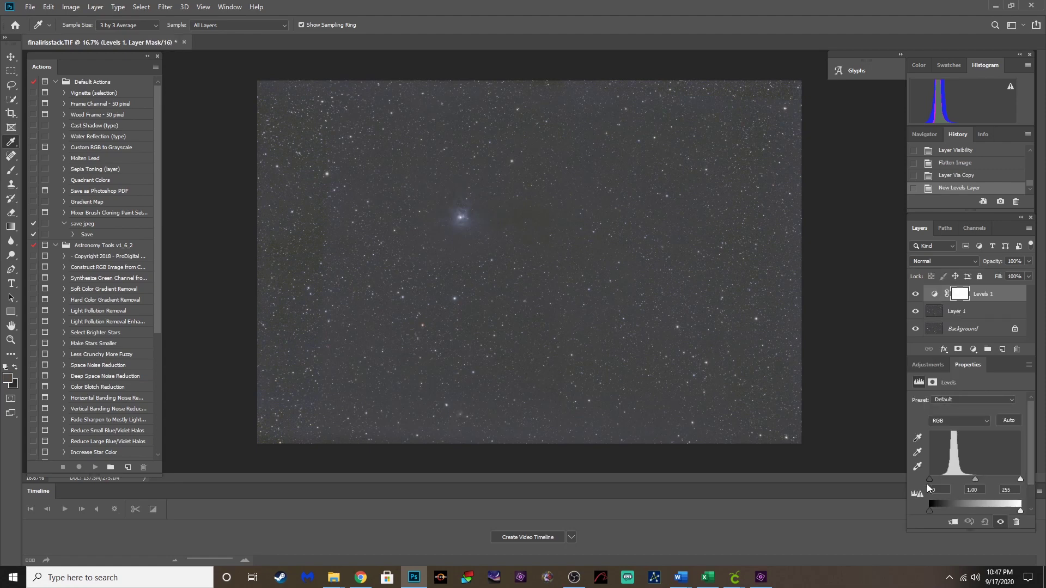
drag(929, 479, 937, 479)
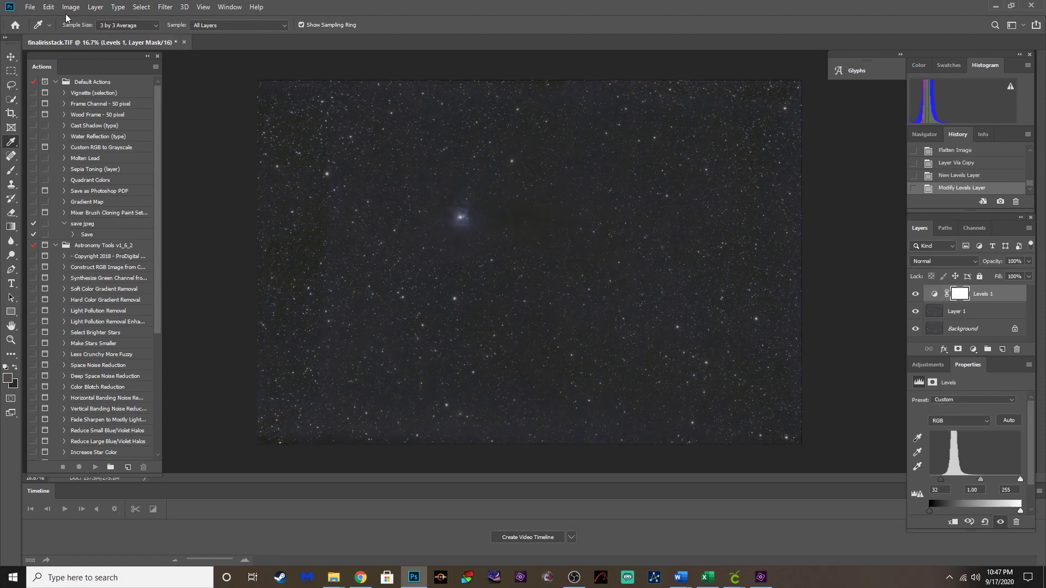
click(95, 12)
click(144, 423)
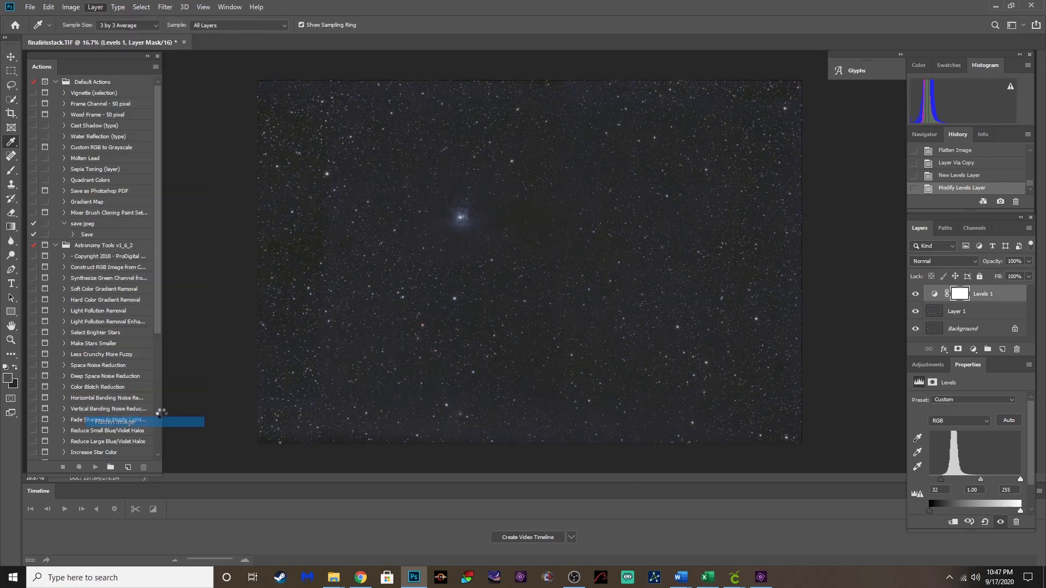
Step: Crop the star field to about 17.24 × 10.99 inches and copy it to a new layer
click(10, 113)
drag(800, 441, 793, 430)
drag(269, 93, 289, 99)
drag(773, 423, 760, 412)
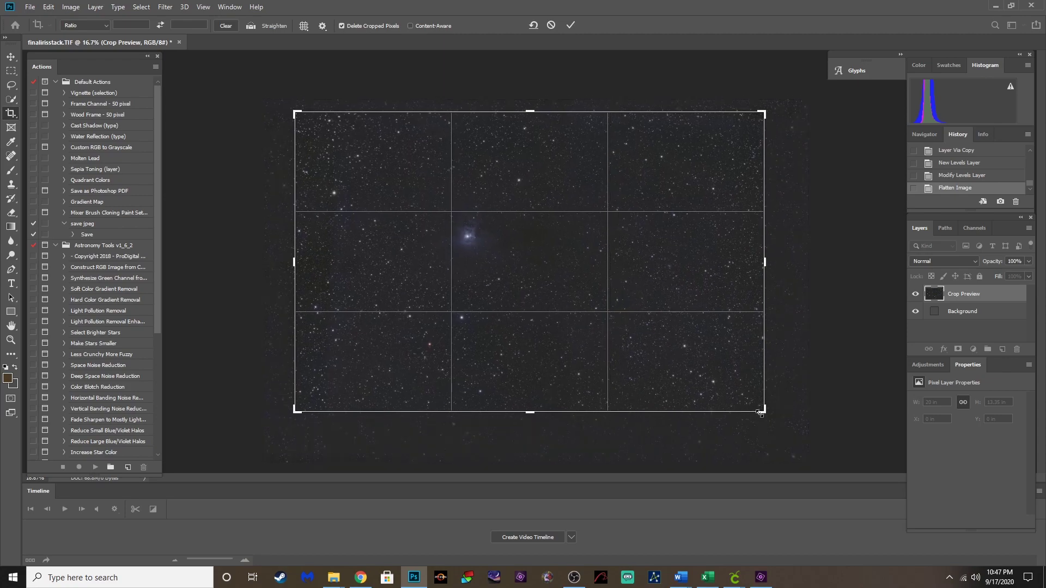
key(Return)
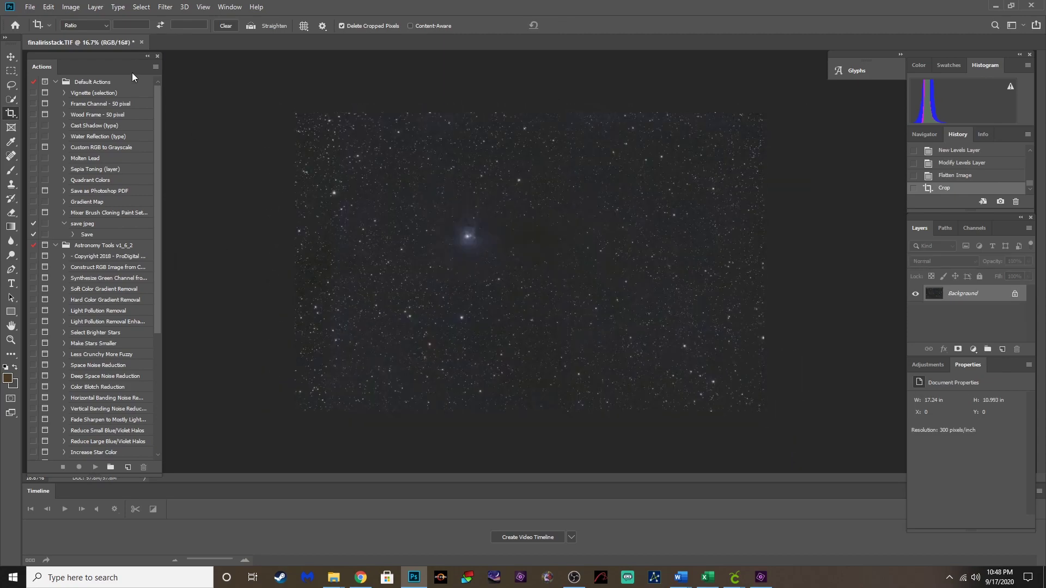
key(ctrl+j)
Step: In Camera Raw's Detail settings, set luminance noise reduction to 32 and colour to 38, previewed at 100%
click(163, 6)
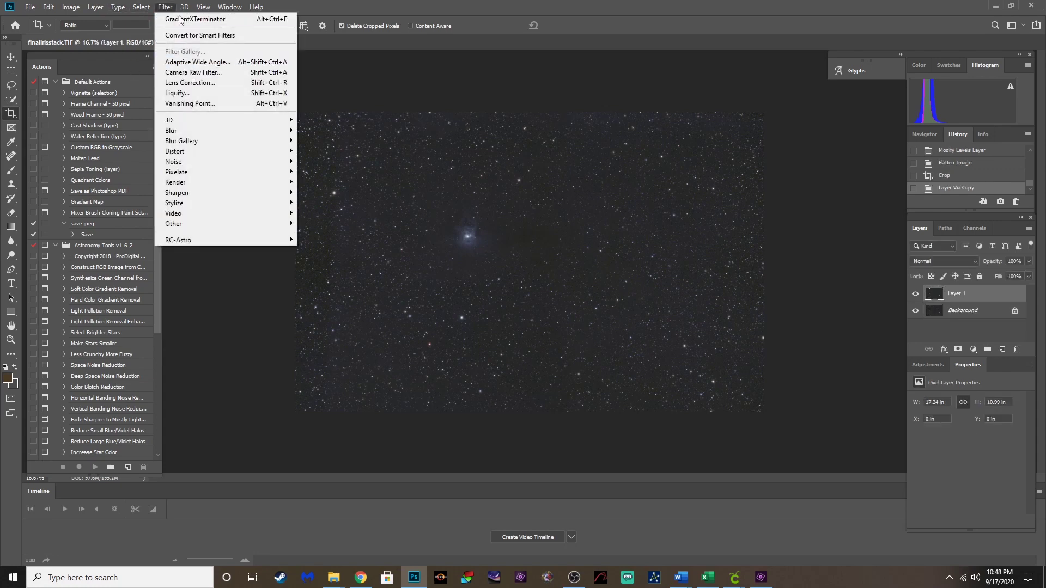
click(189, 74)
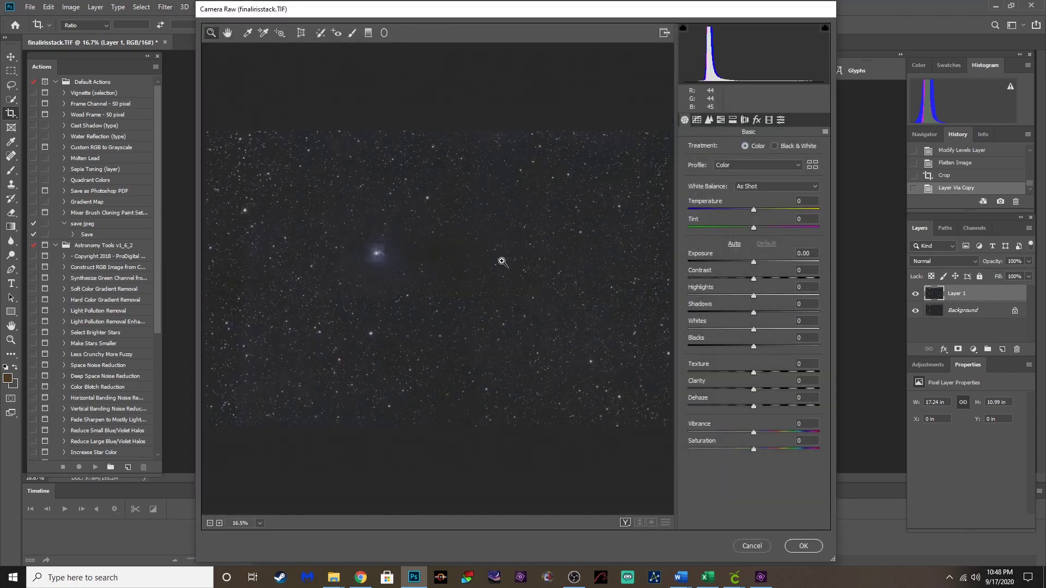
click(403, 198)
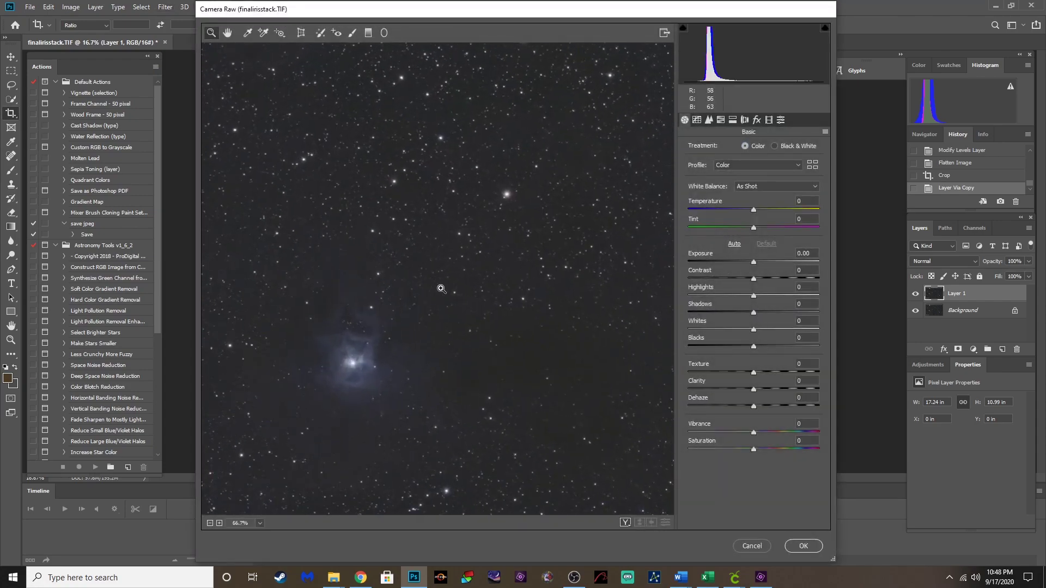
click(506, 274)
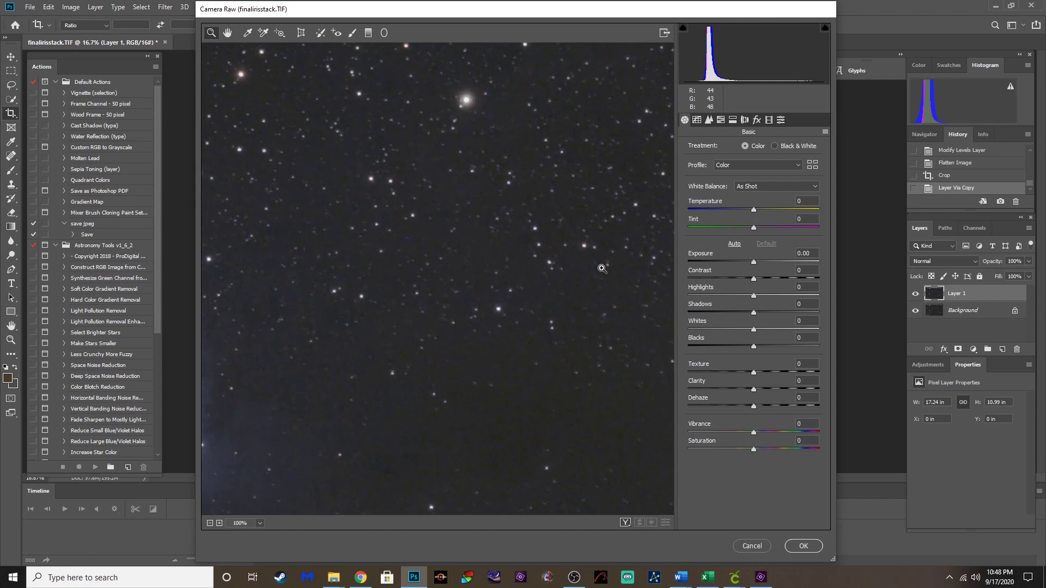
click(709, 119)
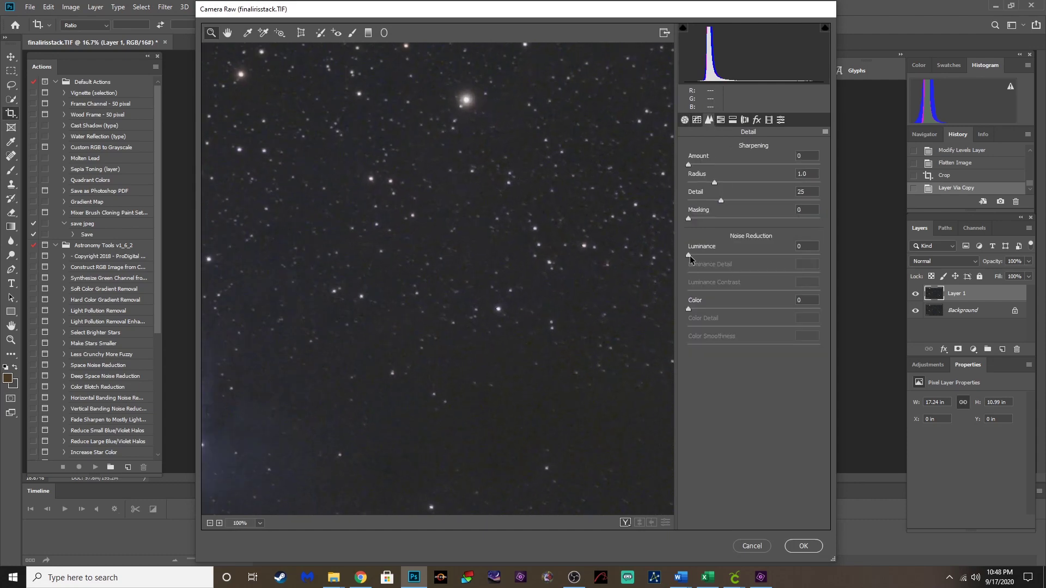
drag(688, 254, 730, 255)
drag(688, 308, 738, 310)
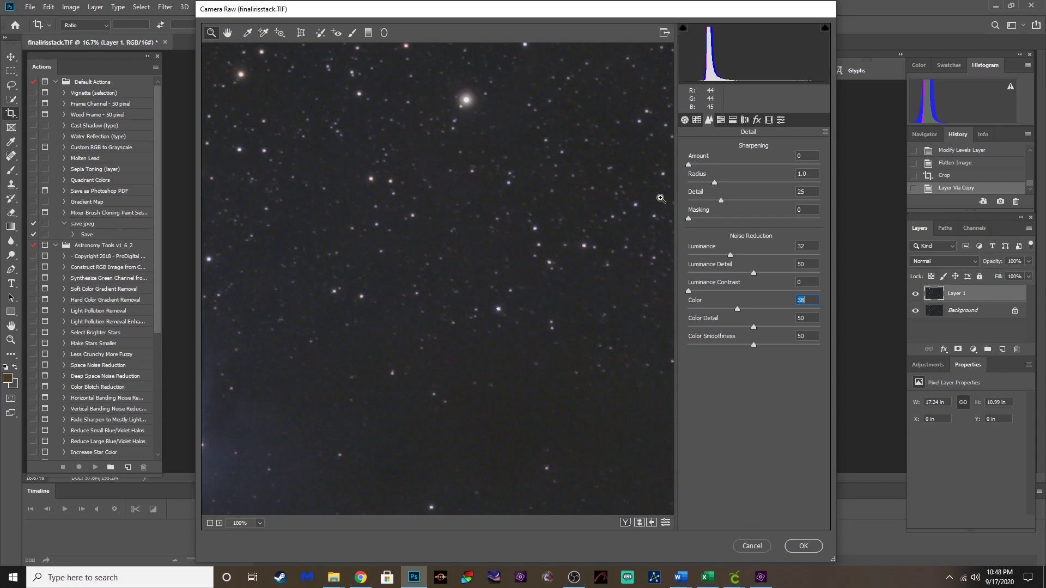
click(804, 546)
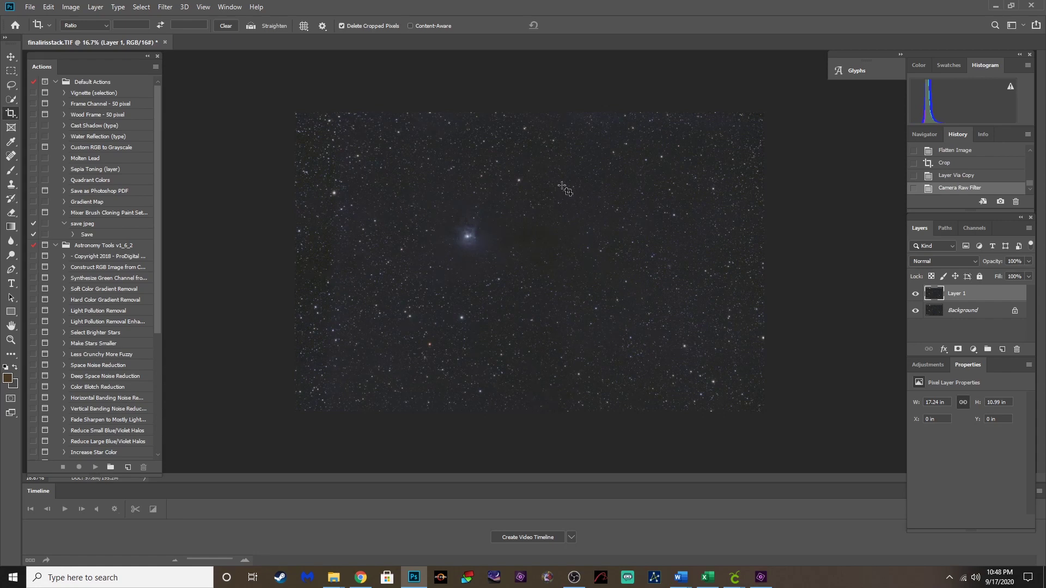
Step: Select the stars with Color Range Highlights, fuzziness 90 and range 142
click(146, 7)
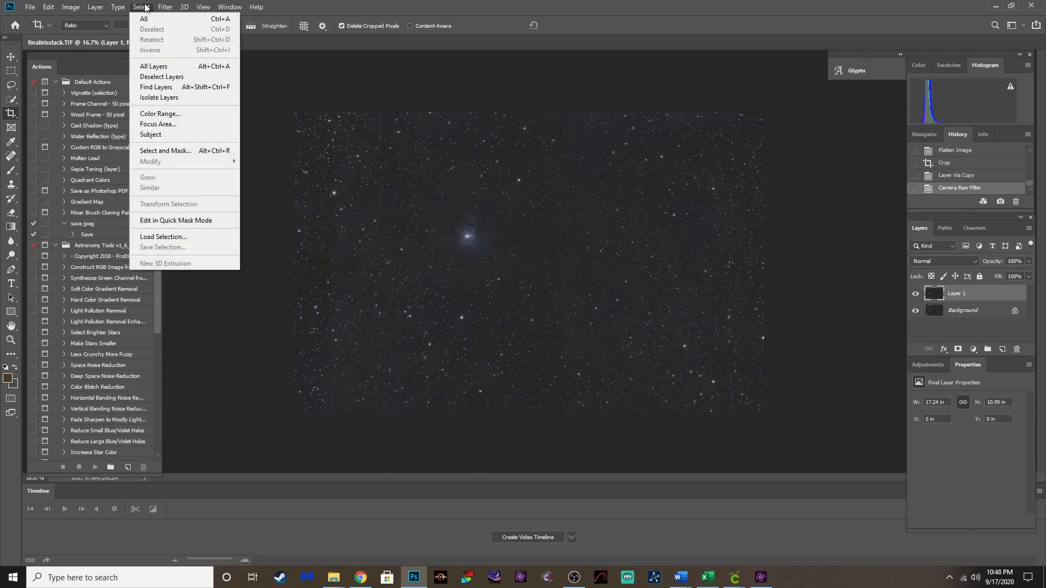
click(157, 113)
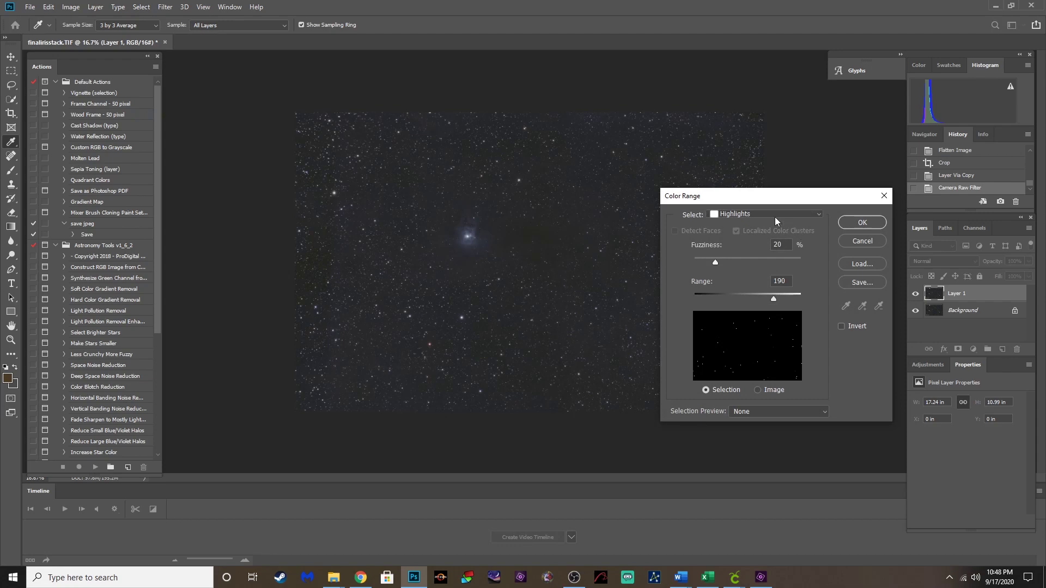
drag(715, 263, 721, 264)
mouse_move(773, 298)
mouse_down()
mouse_move(747, 302)
mouse_move(755, 301)
mouse_up()
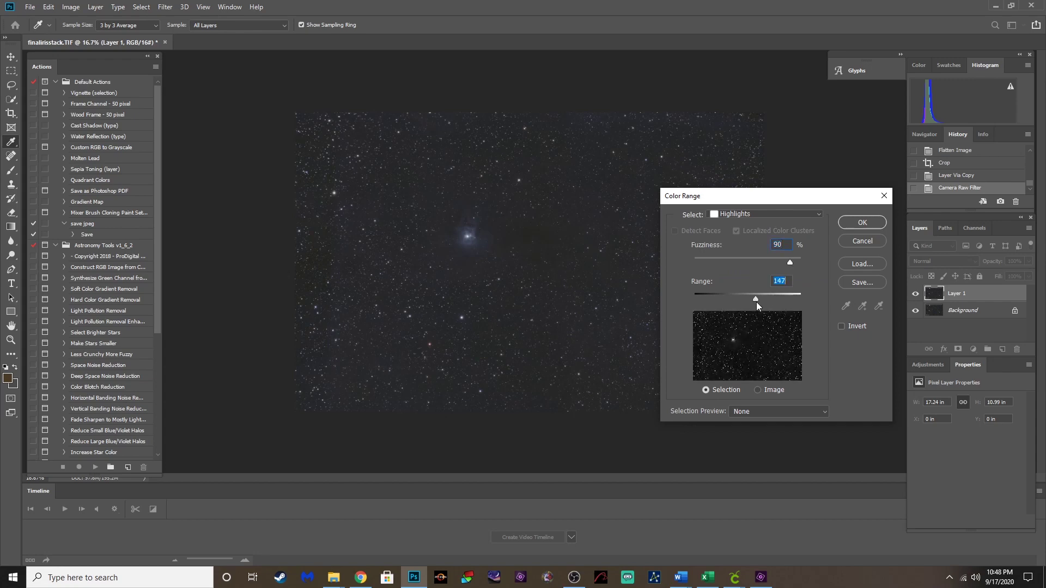
click(856, 223)
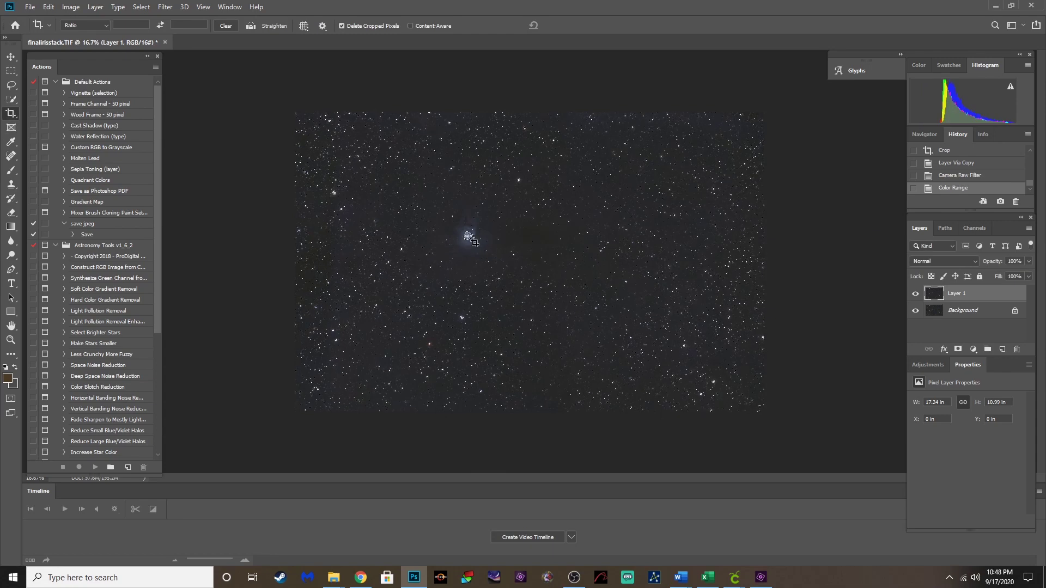
Step: Lasso the nebula core into the selection and expand it by 2 pixels
click(11, 86)
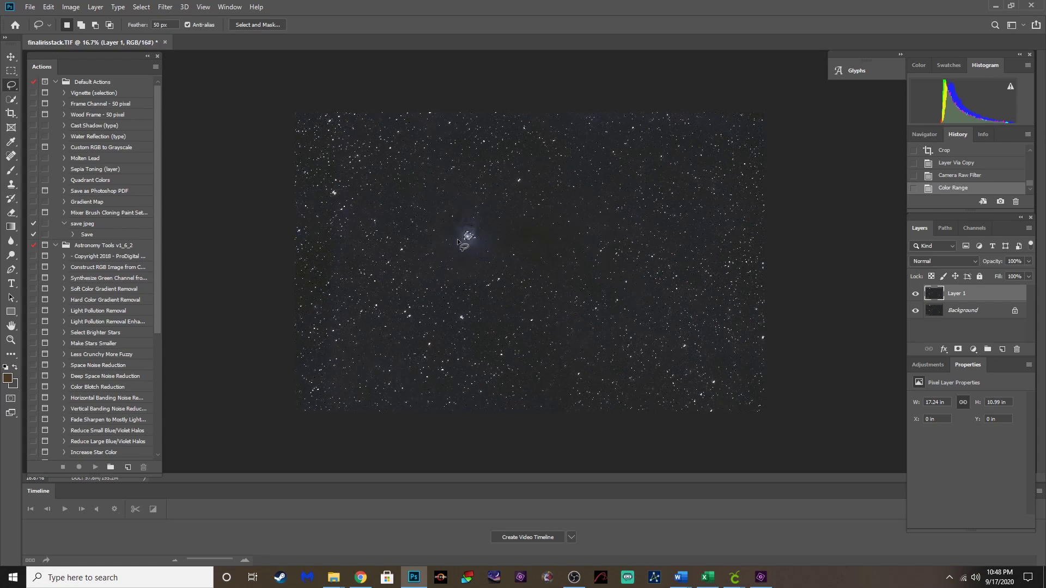
key(shift)
mouse_move(457, 230)
mouse_down()
mouse_move(469, 219)
mouse_move(486, 239)
mouse_move(482, 248)
mouse_move(459, 244)
mouse_up()
click(141, 6)
mouse_move(188, 165)
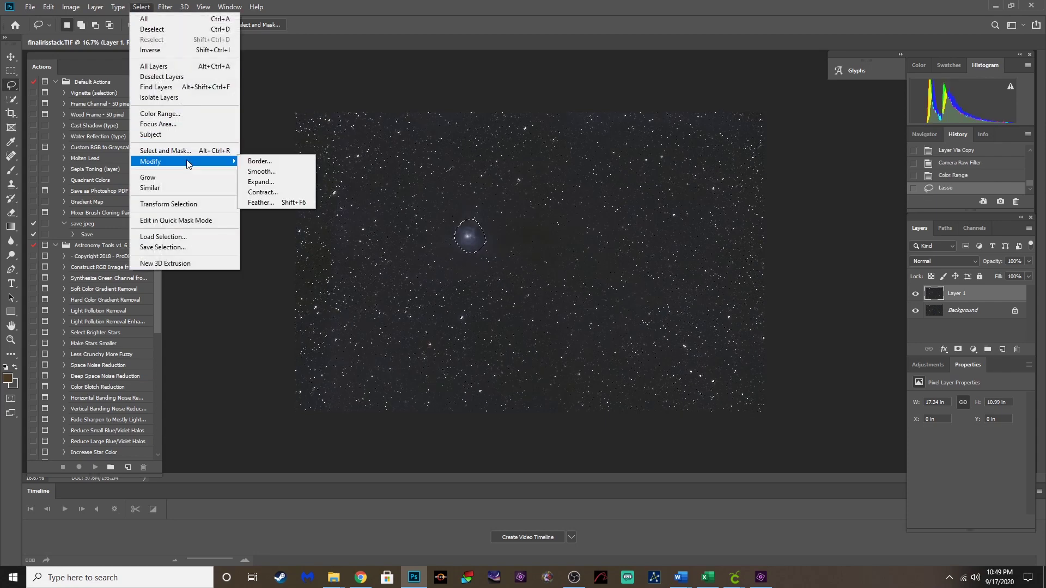
click(266, 182)
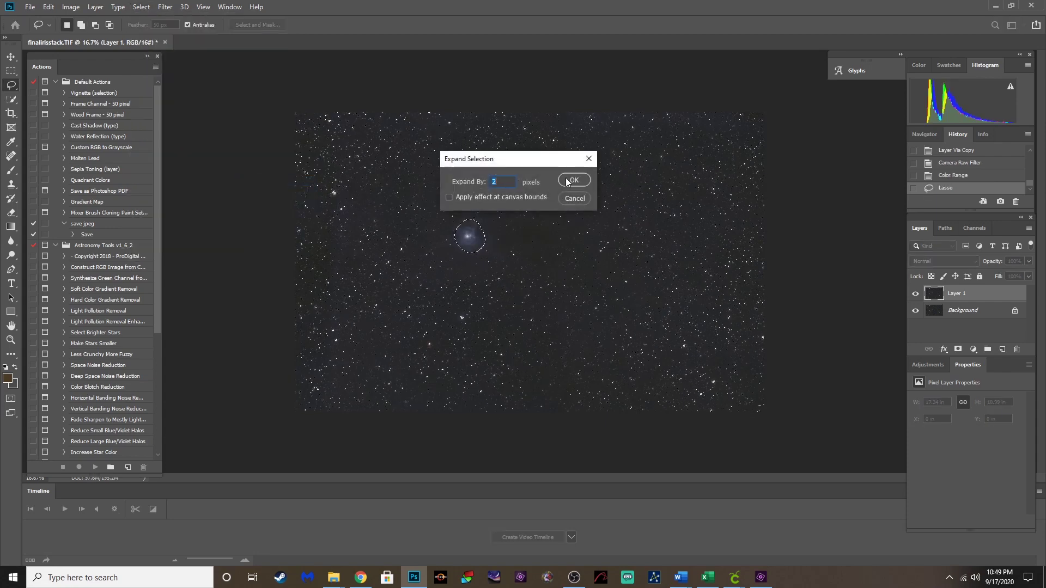
click(571, 180)
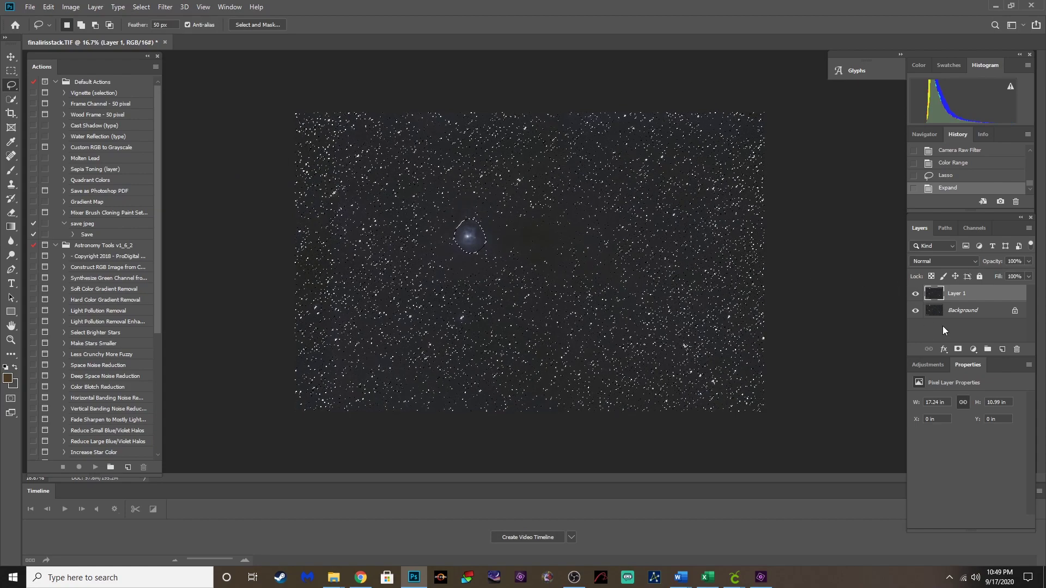
Step: Add a layer mask to Layer 1 from the selection and check the mask
click(958, 349)
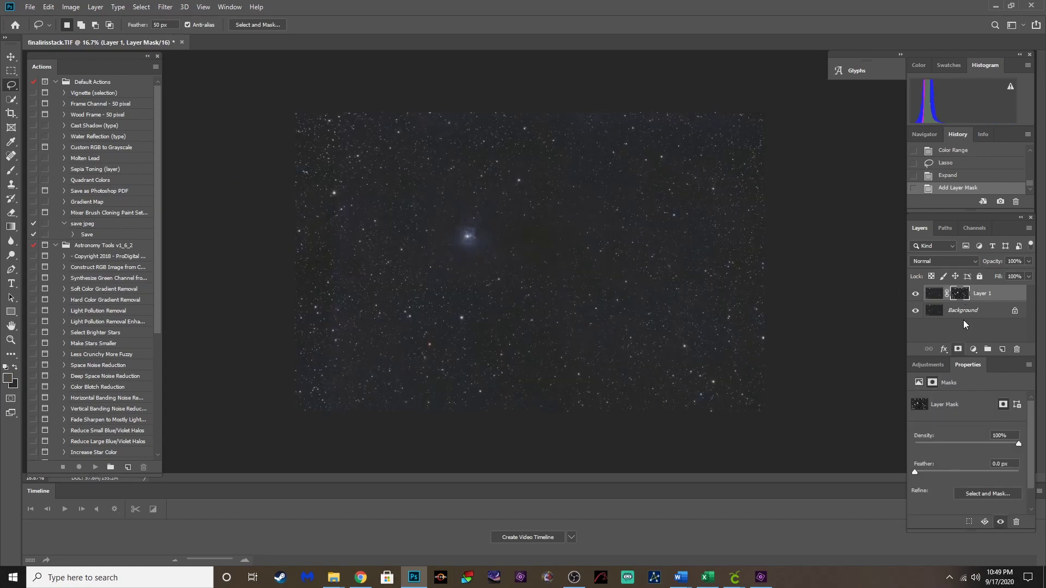
alt+click(965, 297)
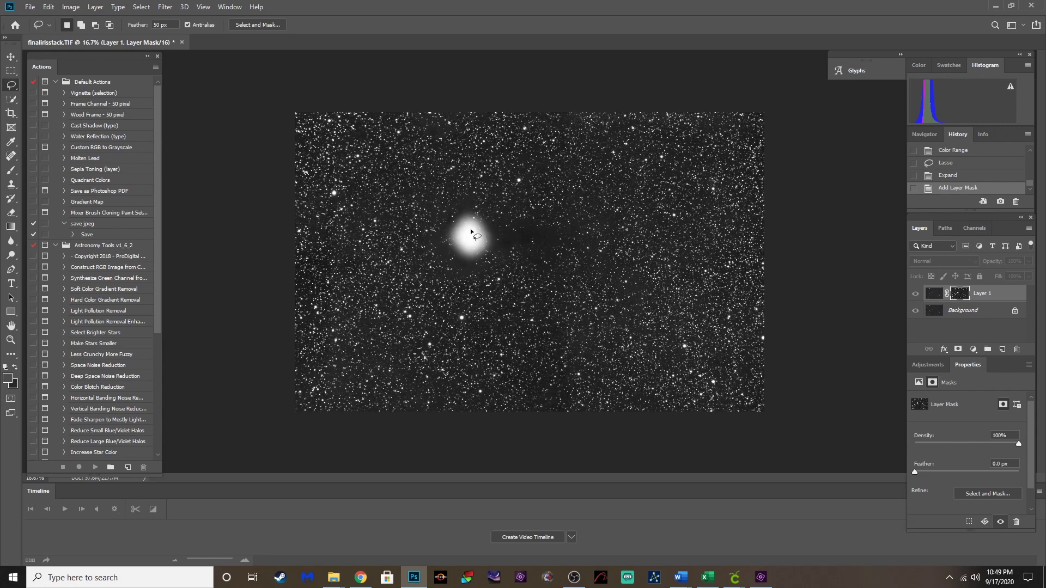
click(933, 293)
click(165, 7)
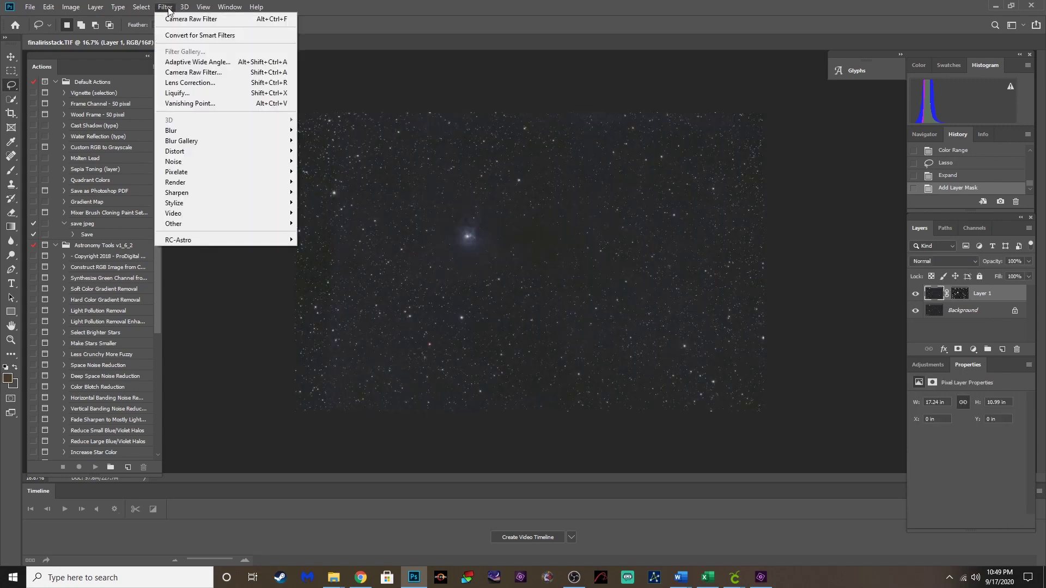
Step: Boost Layer 1 in Camera Raw with Vibrance +21, Saturation +16 and slight clarity, then flatten
click(185, 71)
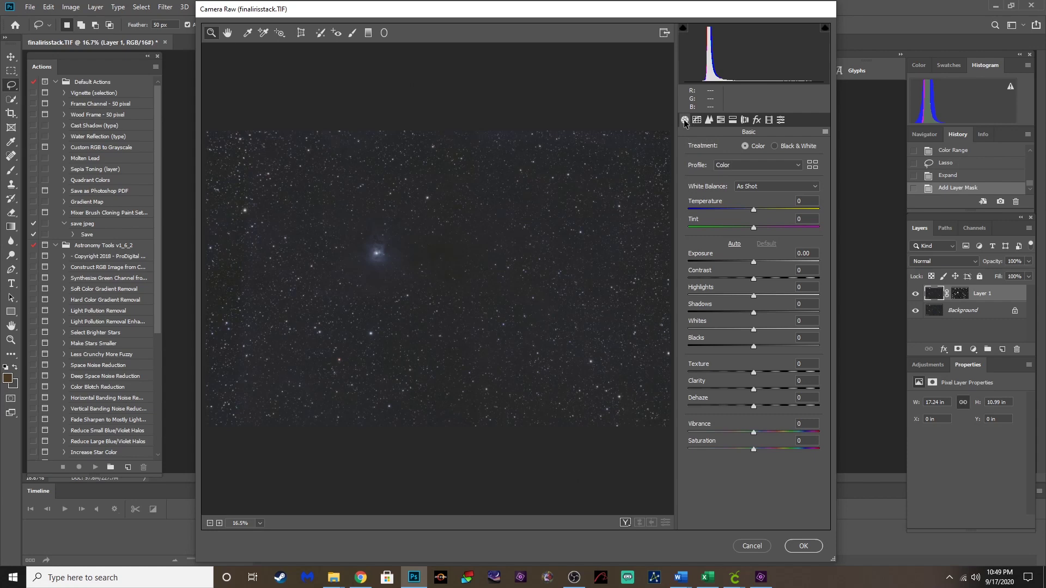
mouse_move(754, 434)
mouse_down()
mouse_move(841, 440)
mouse_move(751, 447)
mouse_move(764, 452)
mouse_up()
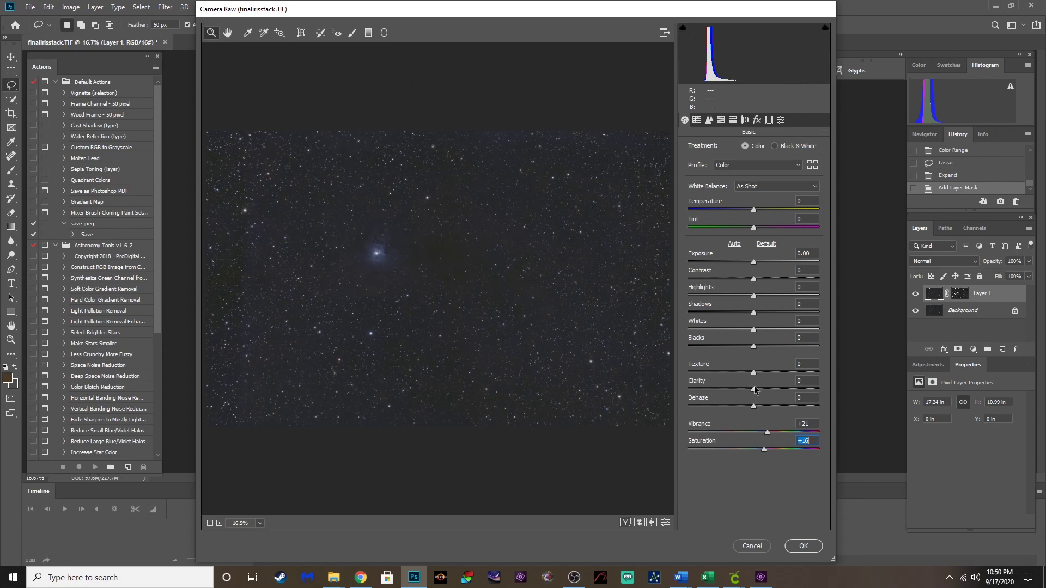
drag(754, 389, 823, 398)
double_click(820, 390)
mouse_move(755, 400)
mouse_down()
mouse_move(767, 400)
mouse_move(757, 373)
mouse_move(778, 381)
mouse_move(752, 384)
mouse_up()
click(803, 545)
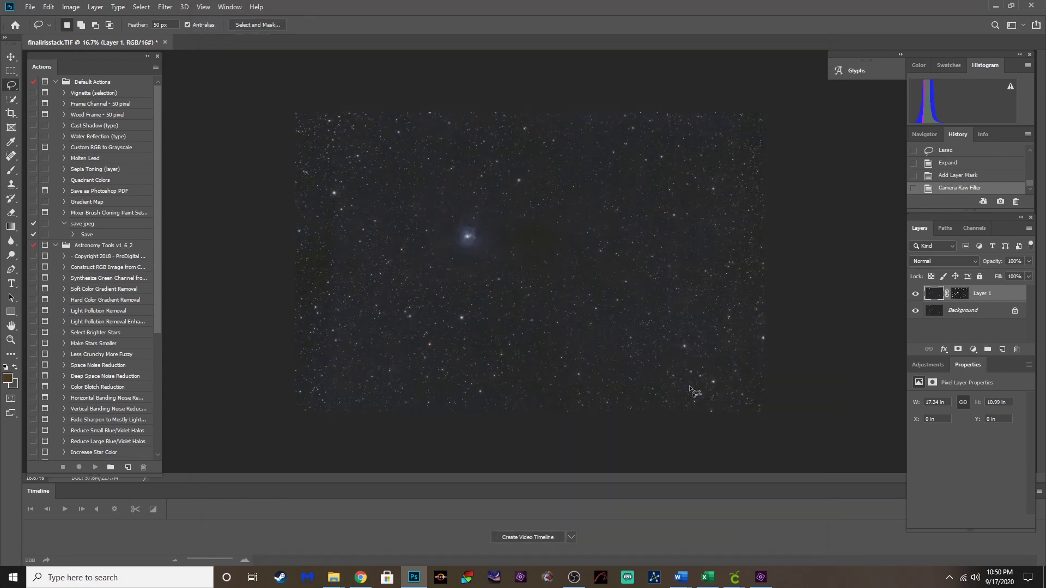
click(96, 7)
click(131, 423)
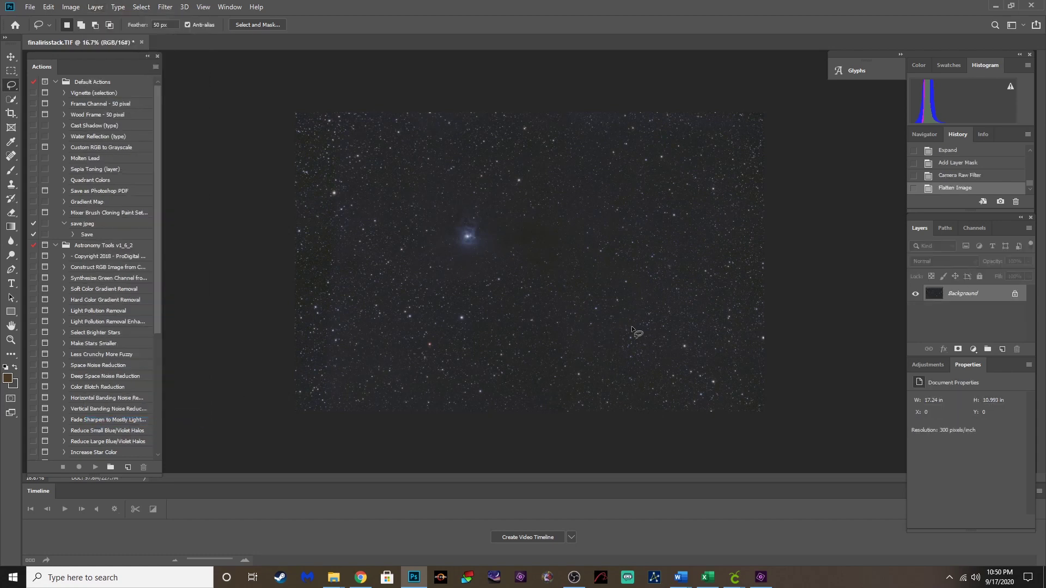
Step: Duplicate the background, lasso around the nebula, and invert the selection to the surrounding sky
key(ctrl+j)
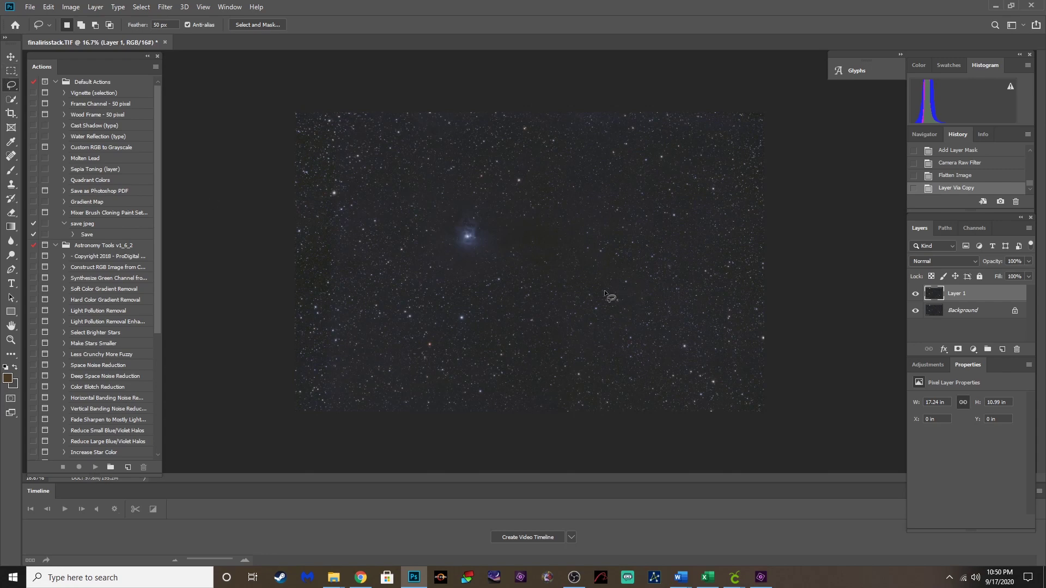
mouse_move(429, 259)
mouse_down()
mouse_move(417, 235)
mouse_move(442, 198)
mouse_move(481, 188)
mouse_move(524, 213)
mouse_move(584, 223)
mouse_up()
mouse_move(484, 279)
mouse_down()
mouse_move(446, 280)
mouse_move(429, 259)
mouse_up()
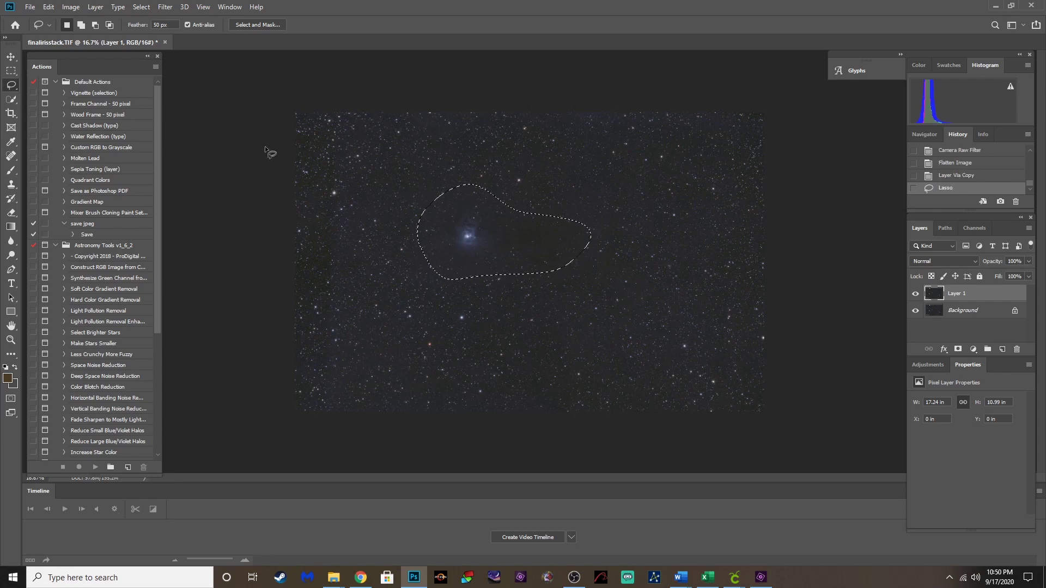
click(165, 7)
click(186, 17)
key(ctrl+shift+z)
click(141, 6)
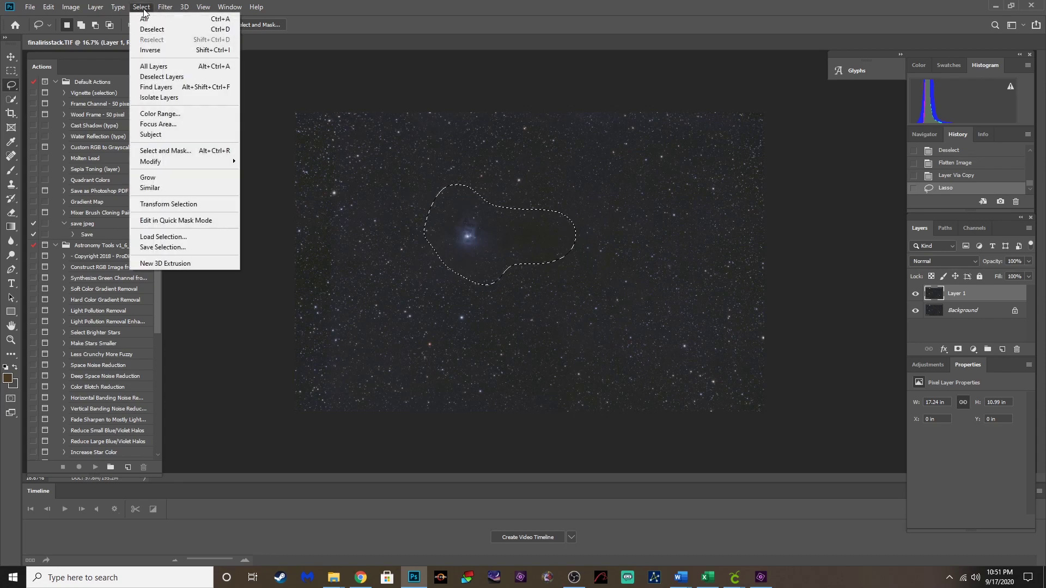
click(148, 53)
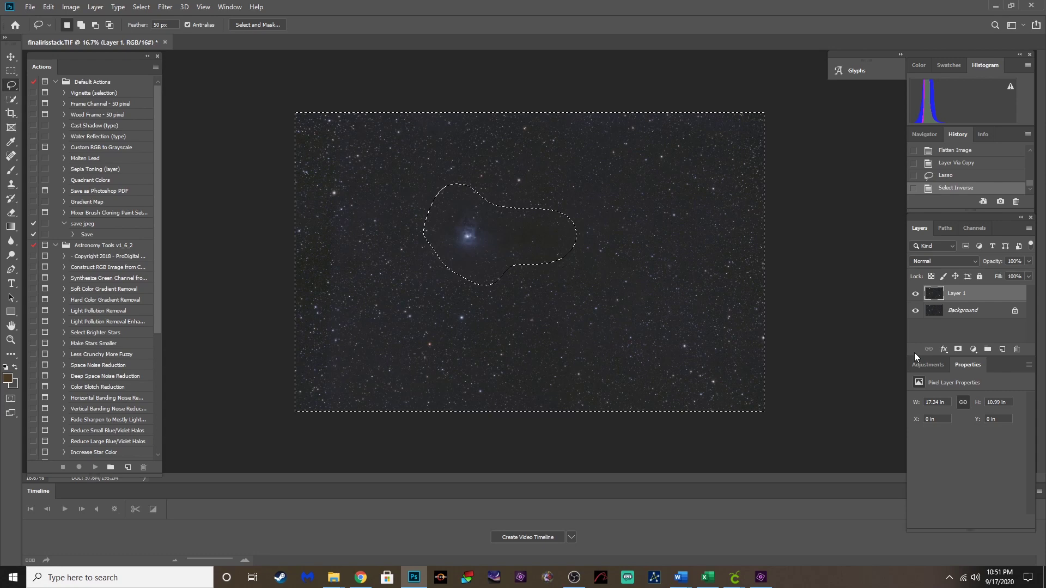
Step: Run GradientXTerminator gradient removal on the sky outside the nebula
click(936, 368)
click(165, 7)
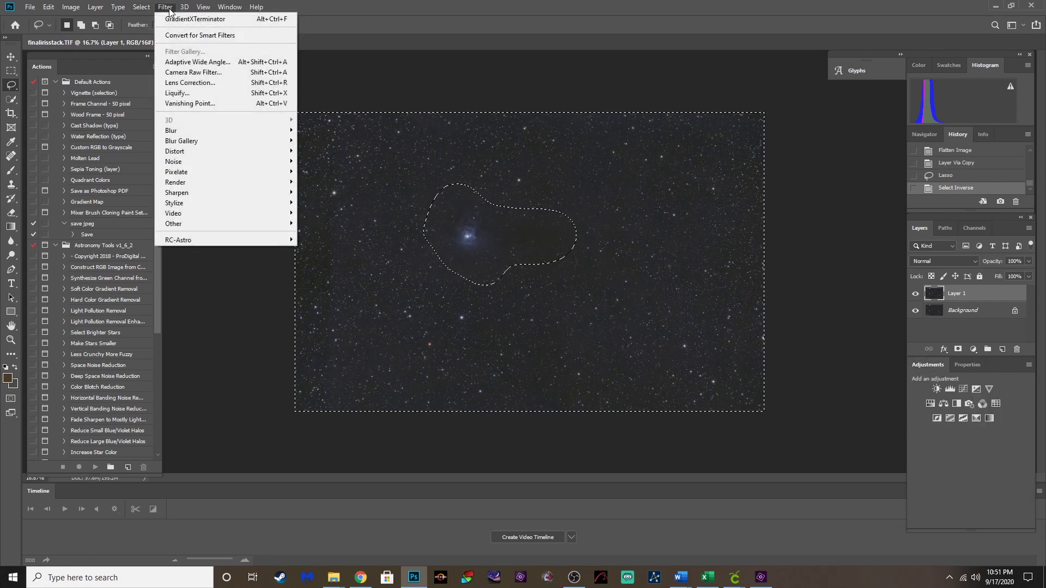
mouse_move(272, 238)
click(338, 239)
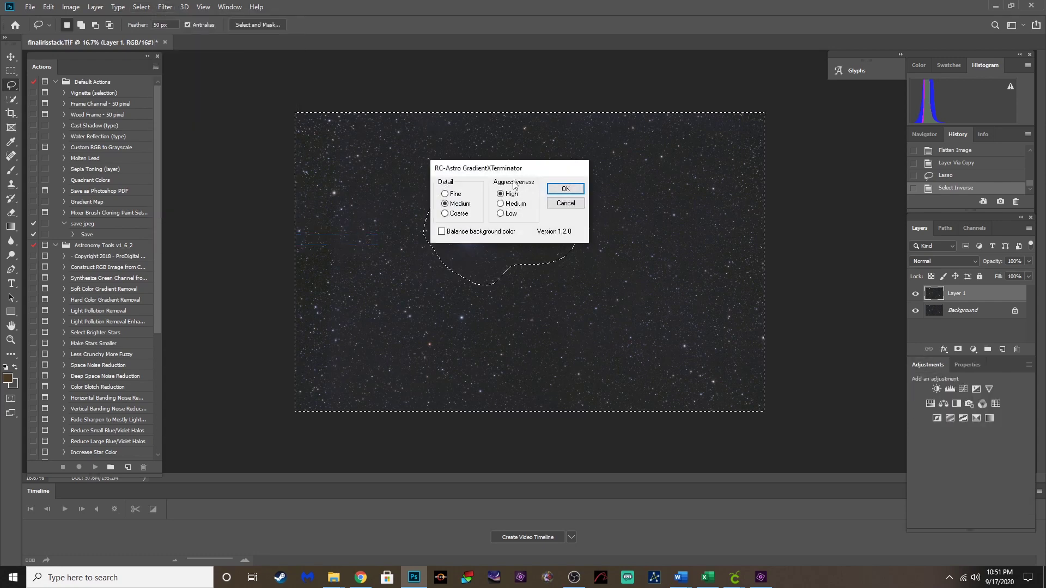
click(565, 190)
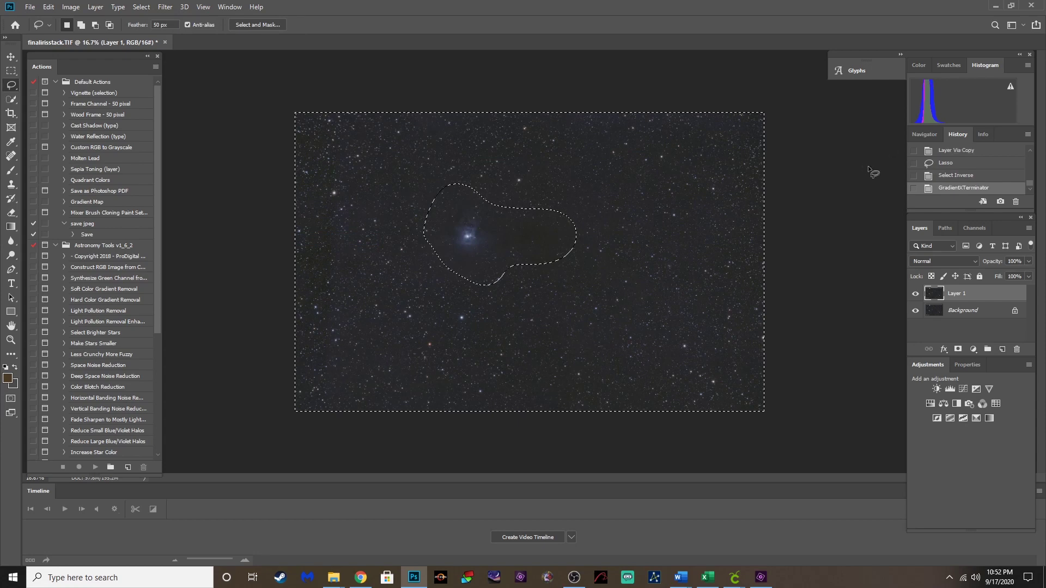
Step: Deselect, flatten the image, and copy it onto a new Layer 1
click(142, 7)
click(151, 29)
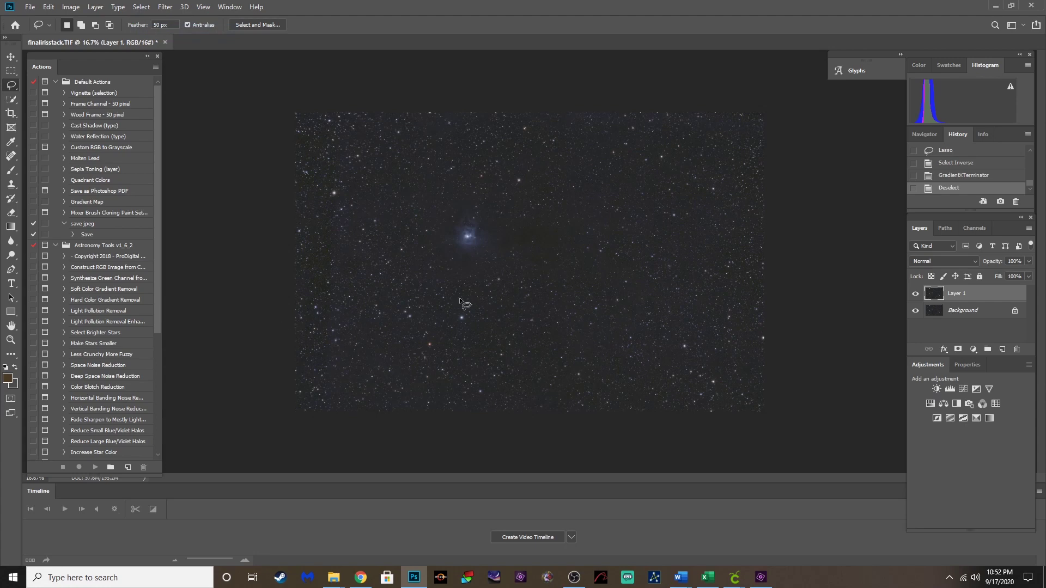
click(118, 7)
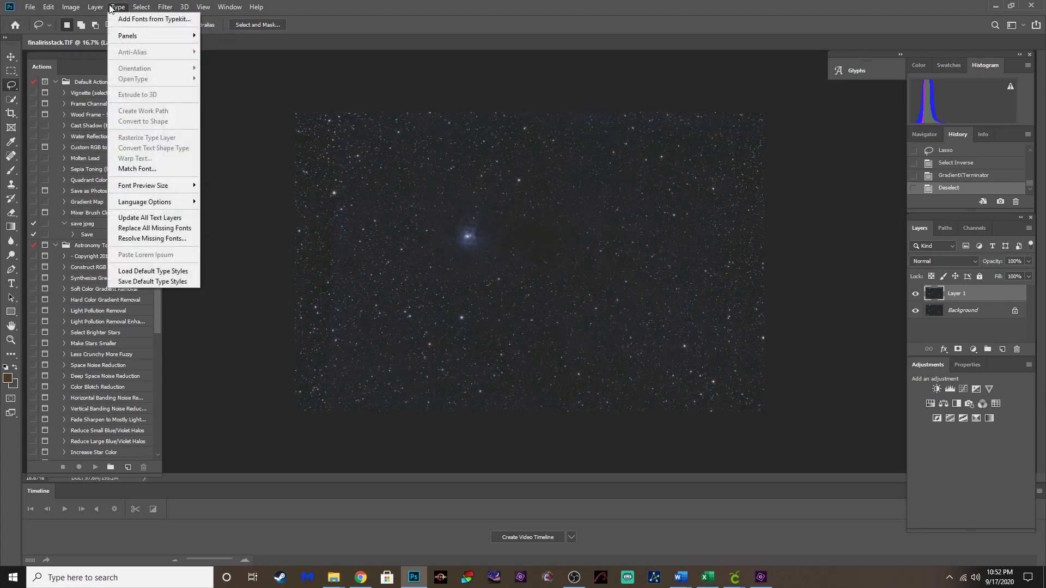
mouse_move(95, 7)
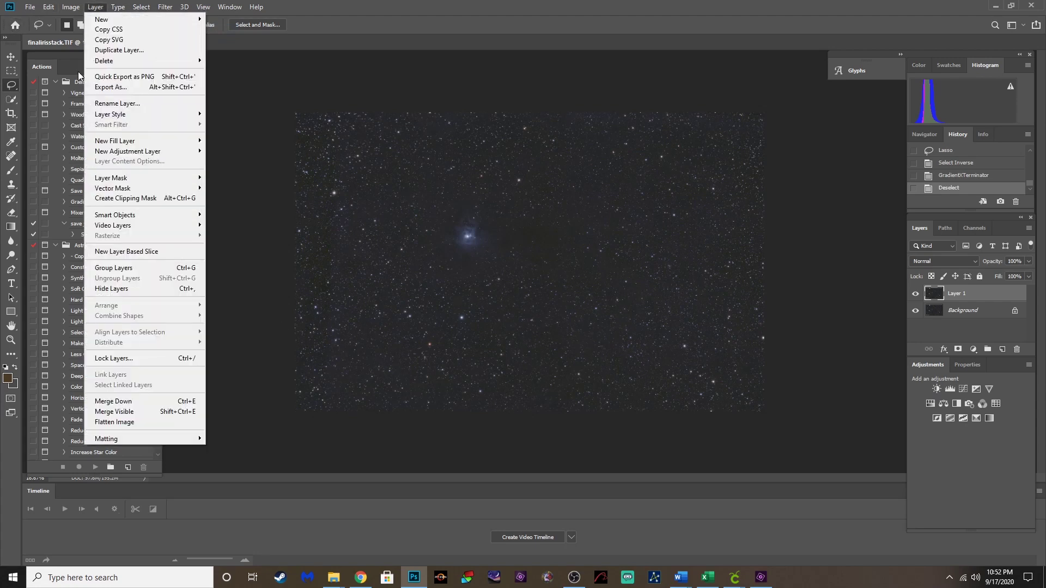
click(146, 423)
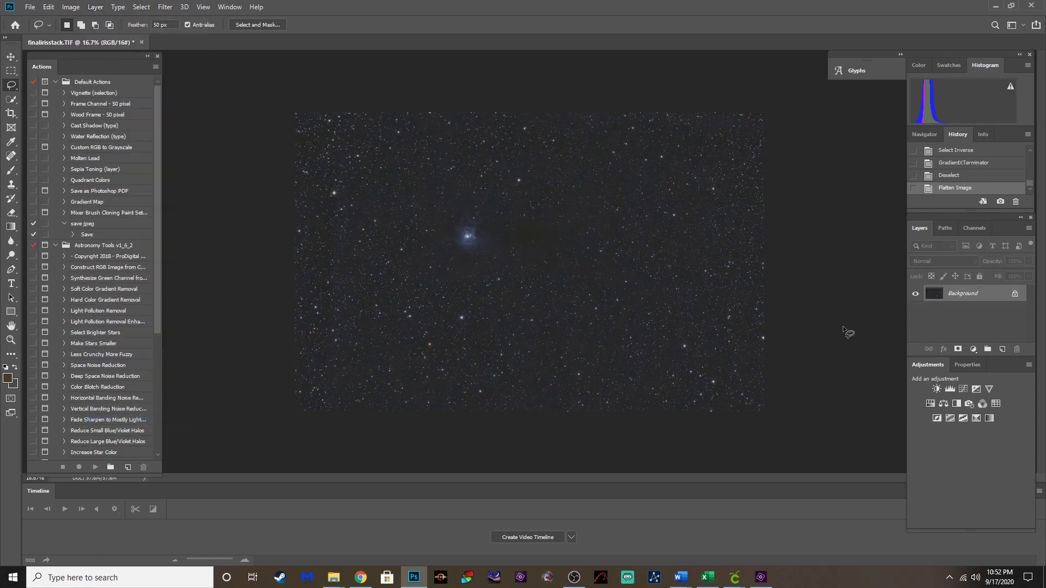
key(ctrl+j)
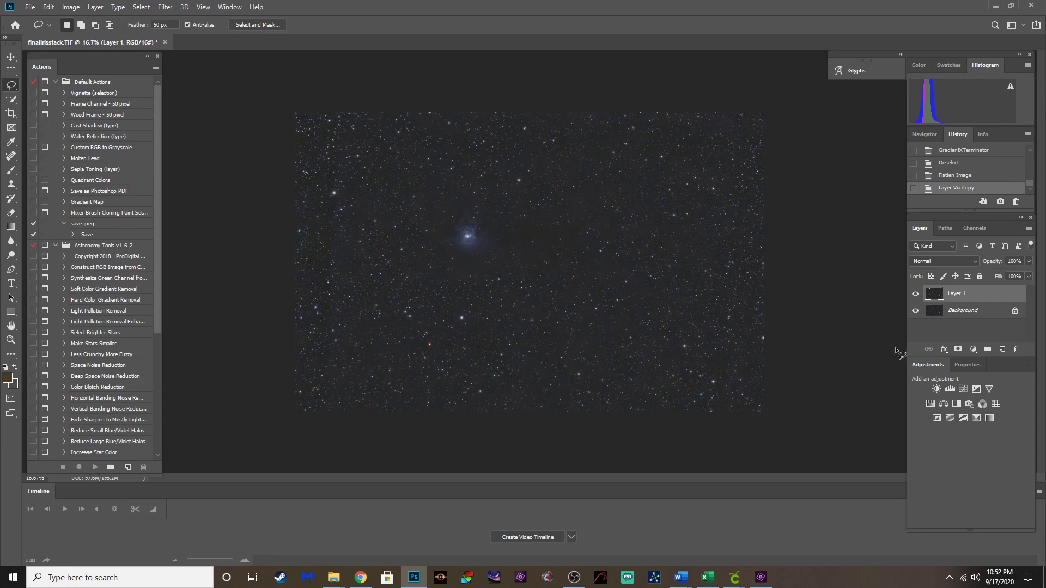
Step: Add Levels with black point 15, flatten, and duplicate the result to a new layer
click(953, 387)
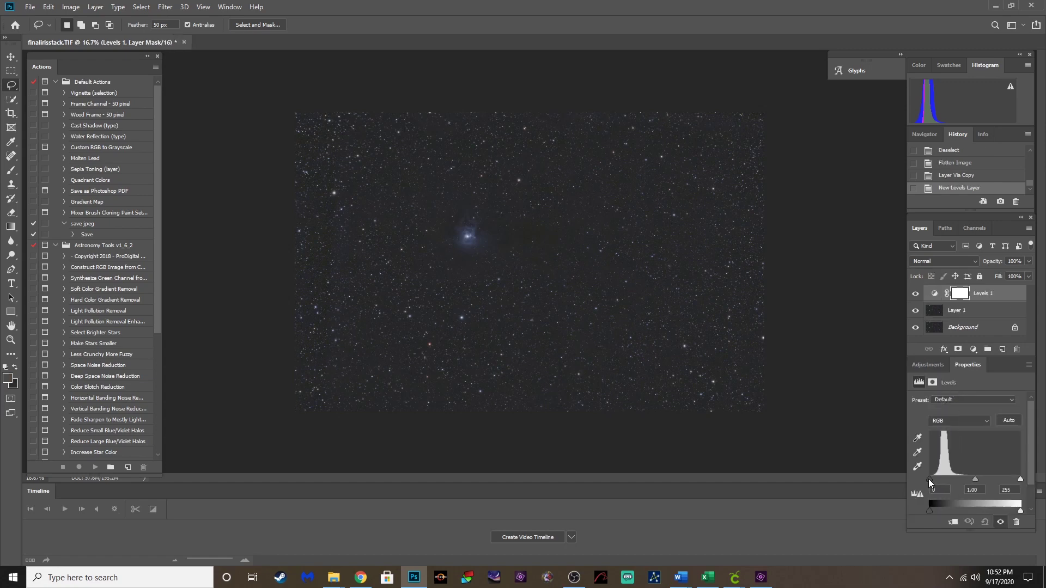
drag(931, 482, 933, 483)
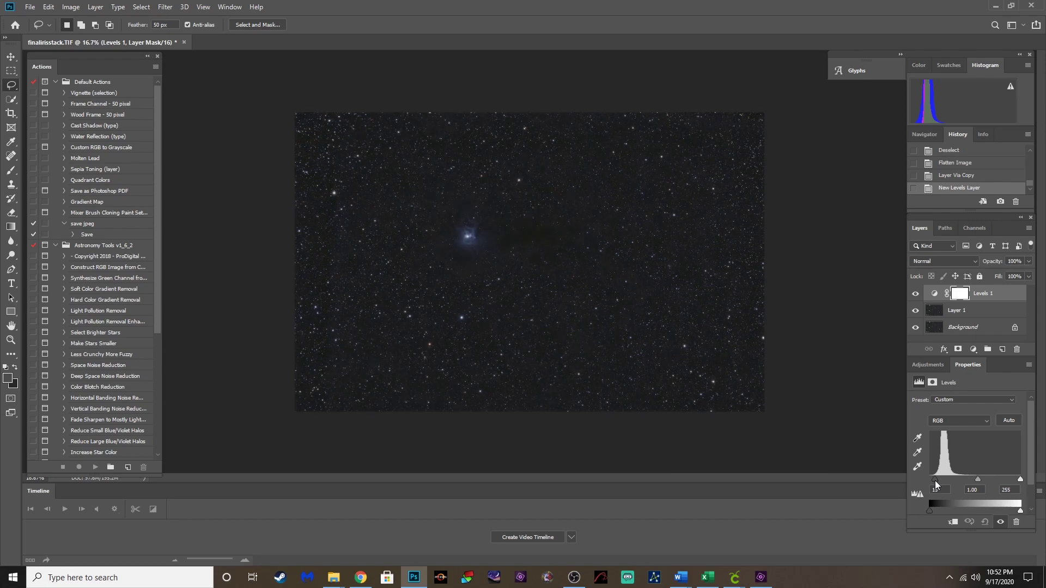
drag(935, 484, 935, 484)
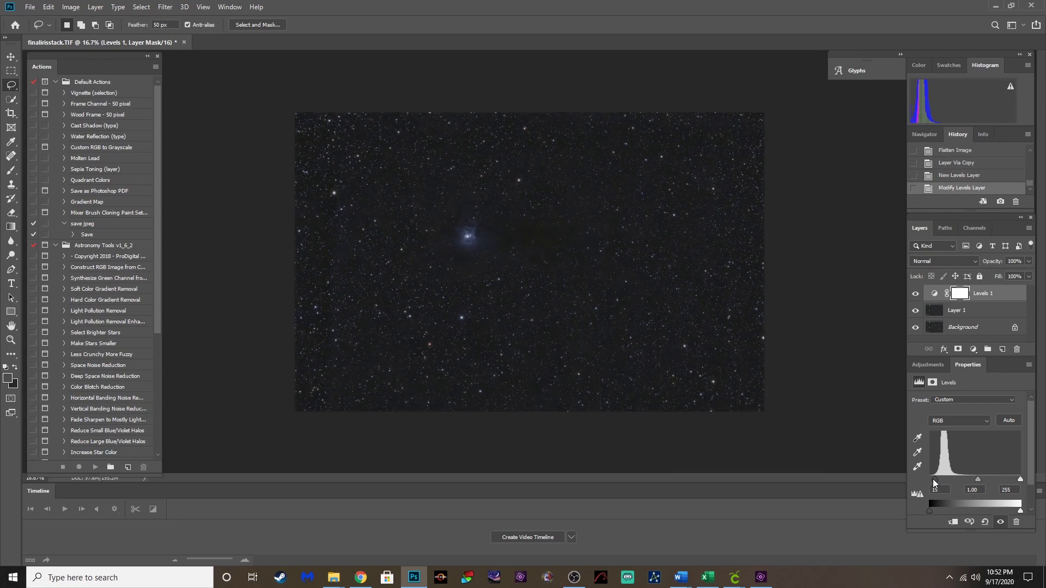
click(96, 7)
click(115, 422)
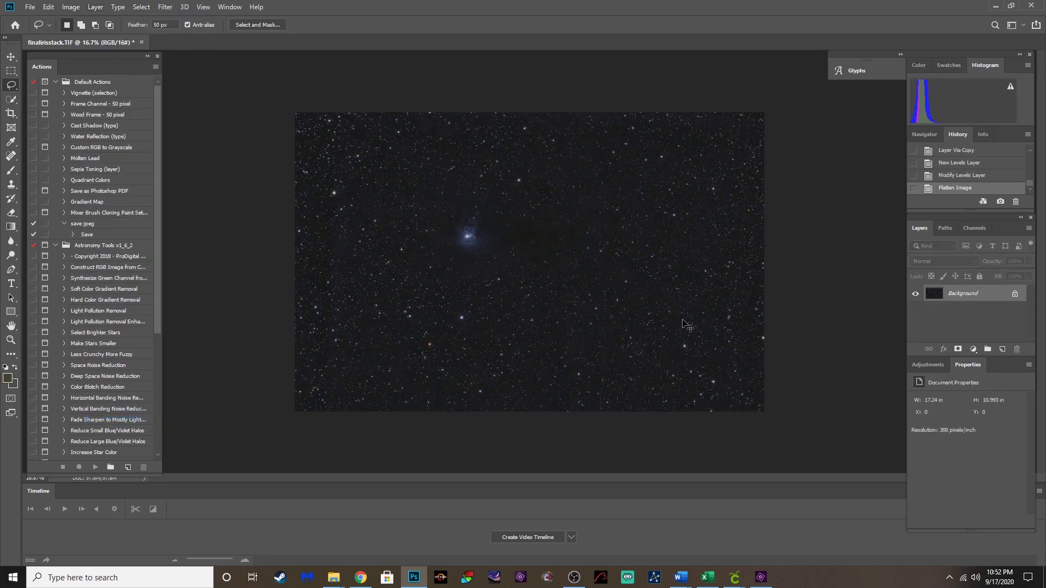
key(ctrl+j)
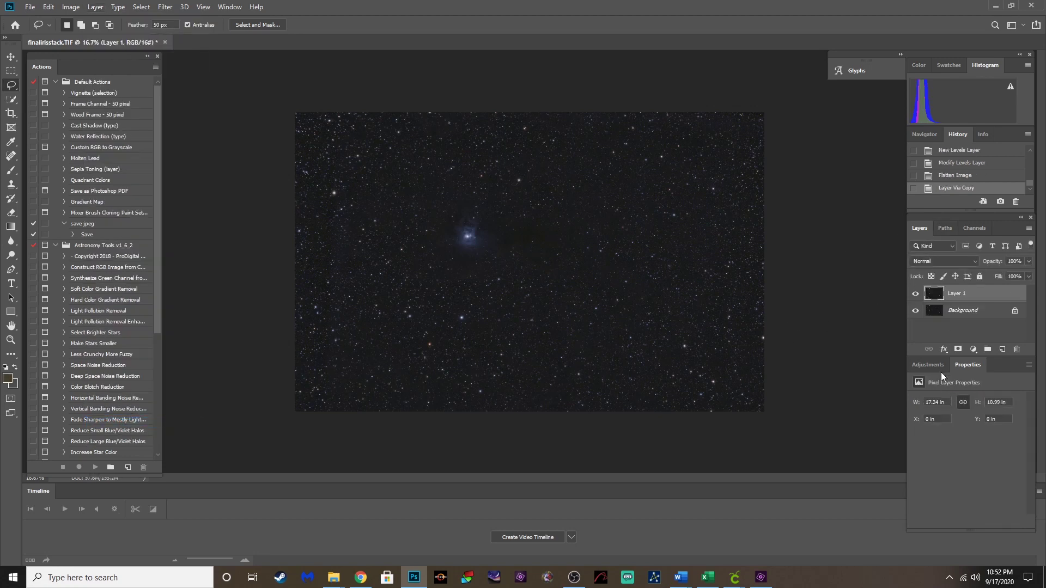
Step: Add a Curves layer with the Arcsinh10 preset, flatten, and duplicate to a new layer
click(936, 367)
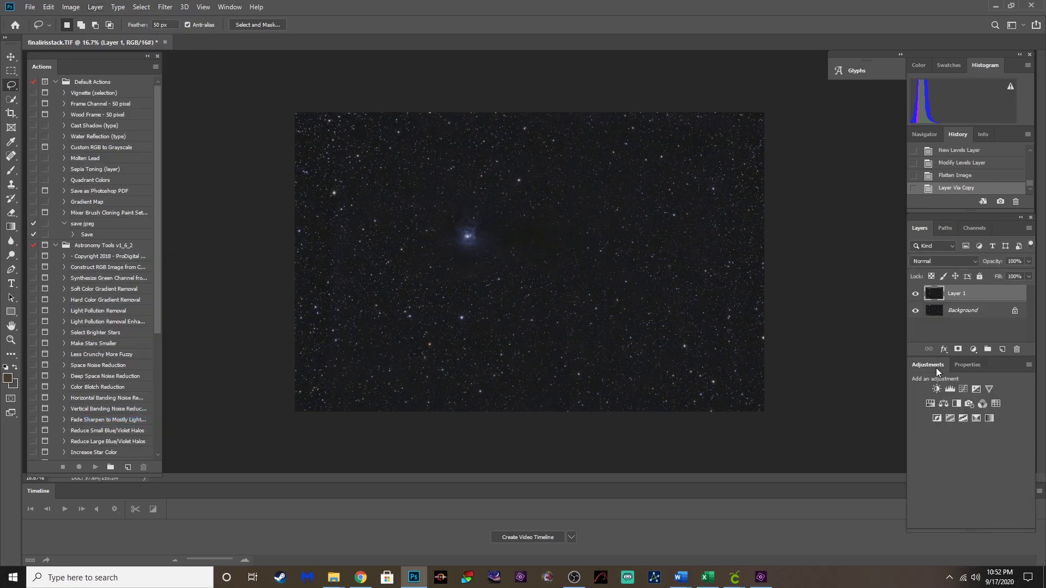
click(964, 389)
click(956, 399)
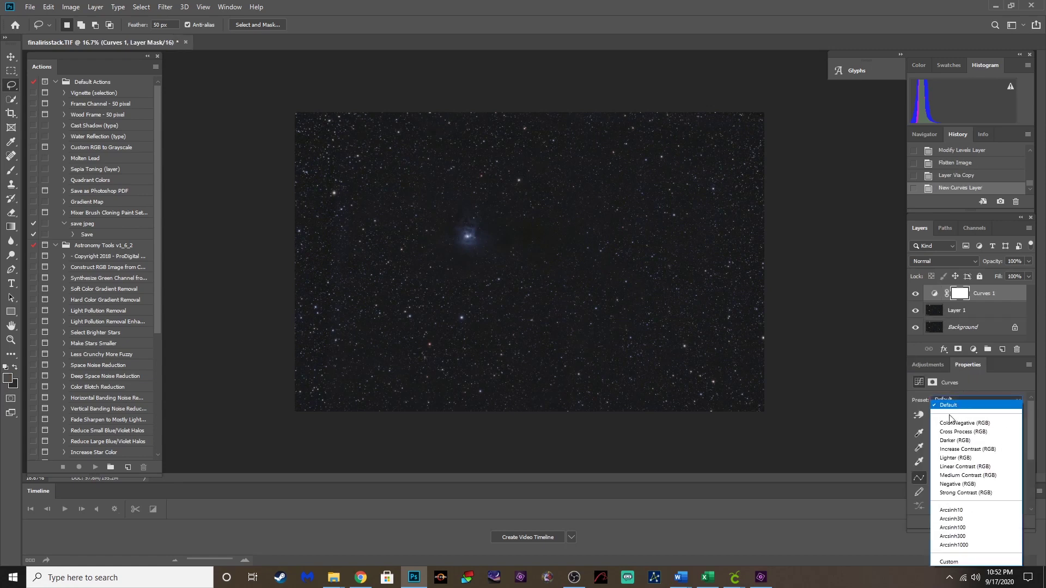
click(953, 512)
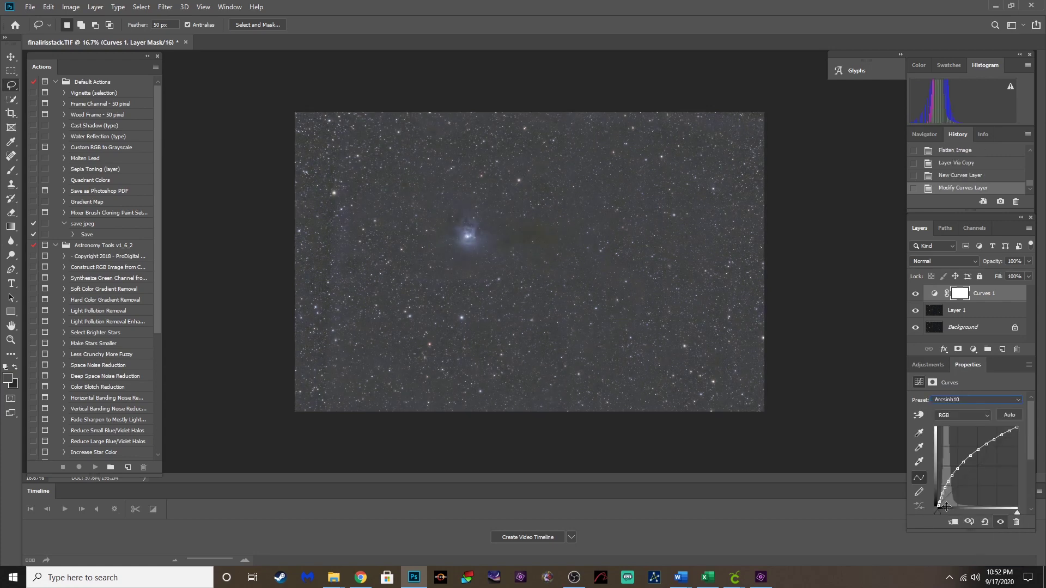
click(95, 6)
click(145, 423)
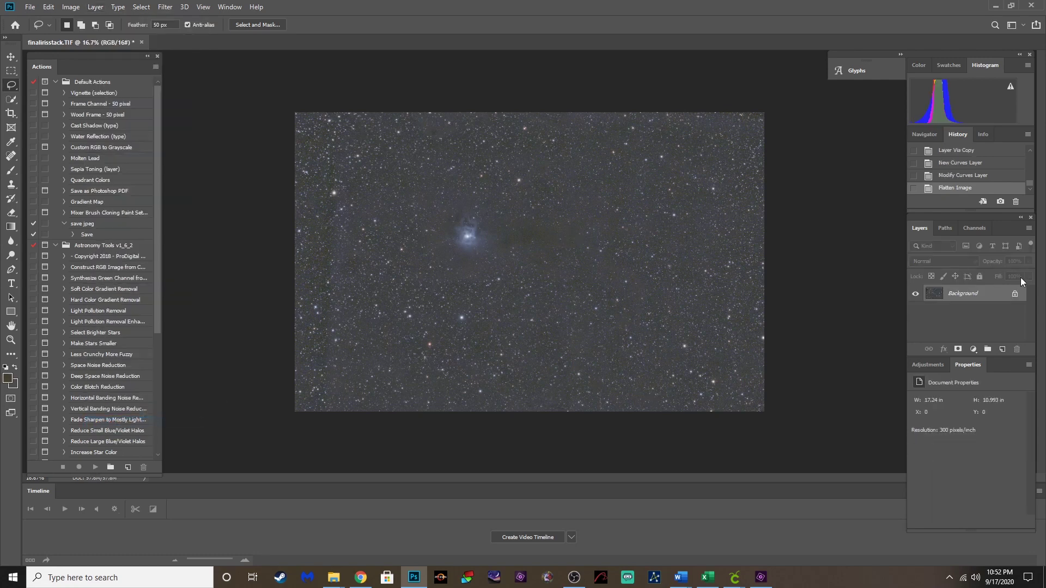
key(ctrl+j)
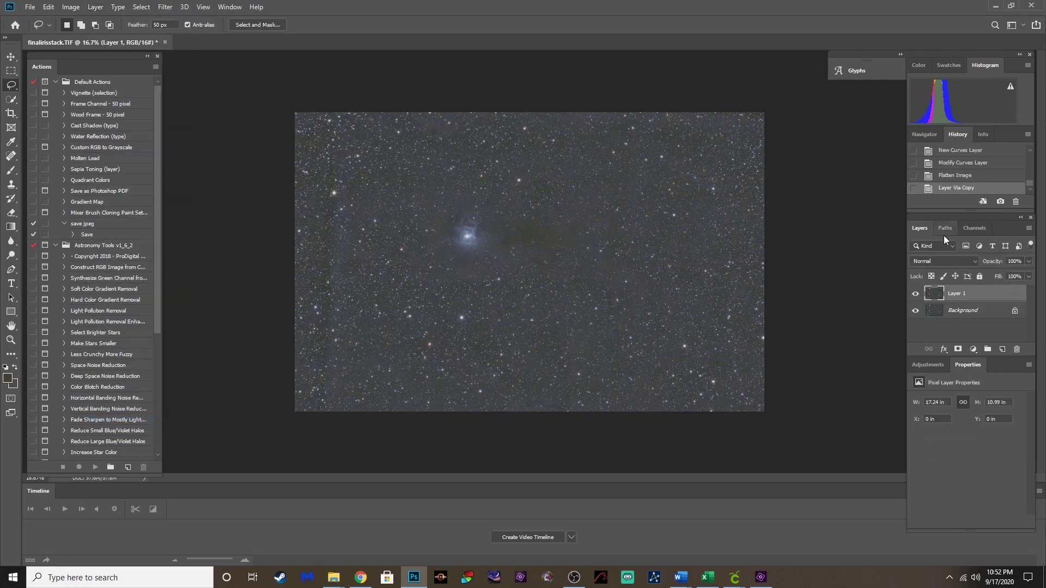
Step: Add a Levels adjustment layer with its black-point input set to 18
click(926, 365)
click(955, 390)
drag(929, 478, 934, 482)
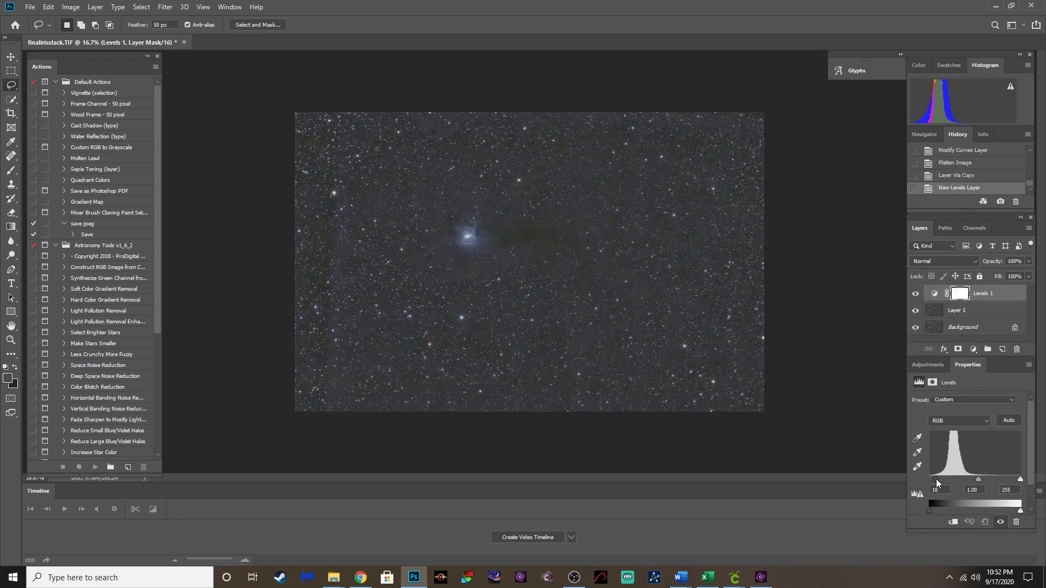
drag(937, 483, 936, 482)
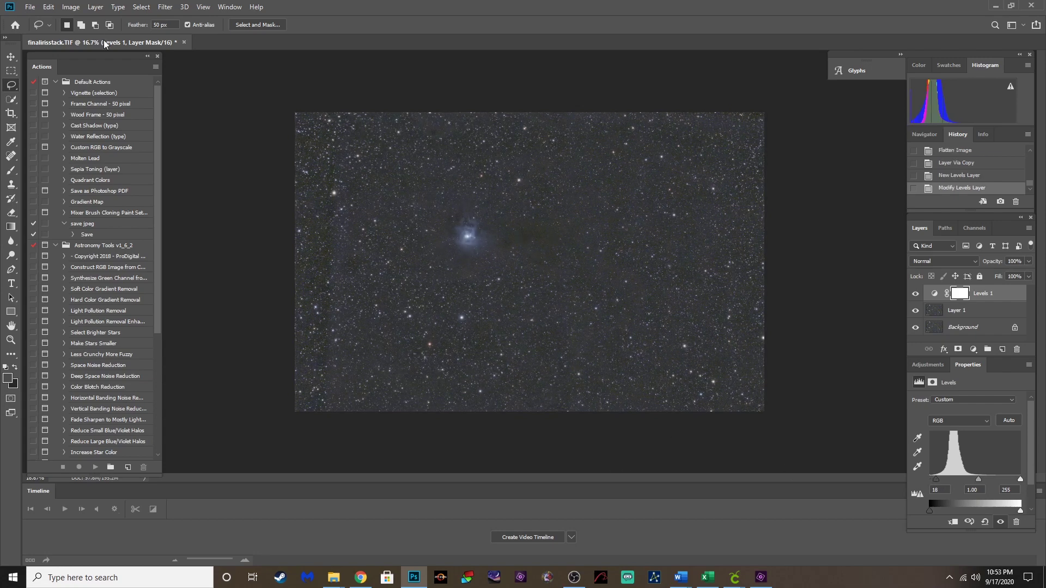
Step: Flatten the black-point-18 Levels into the Background and copy it onto a new Layer 1
click(95, 8)
click(109, 425)
key(ctrl+j)
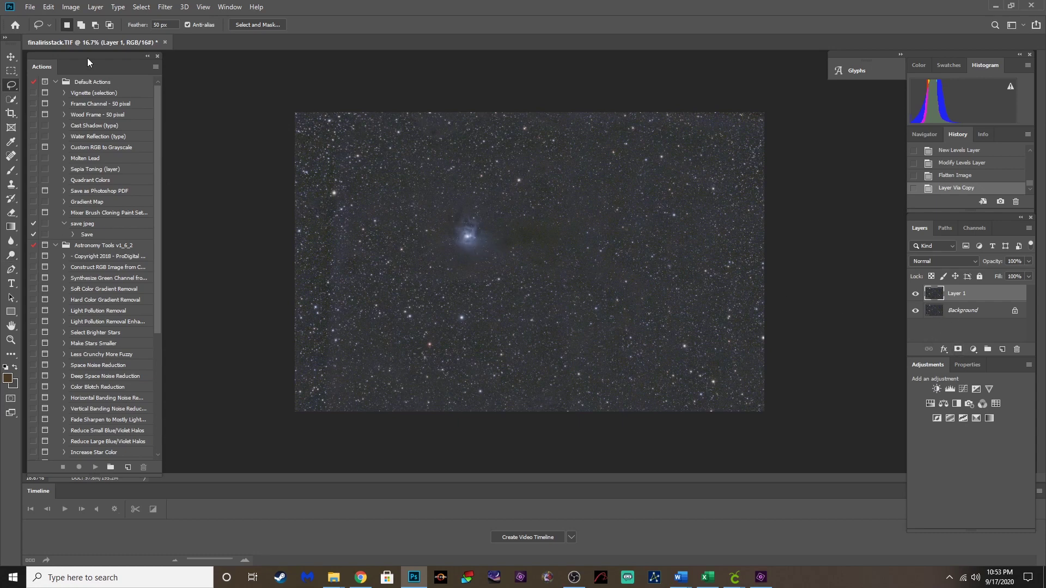
drag(83, 56, 80, 56)
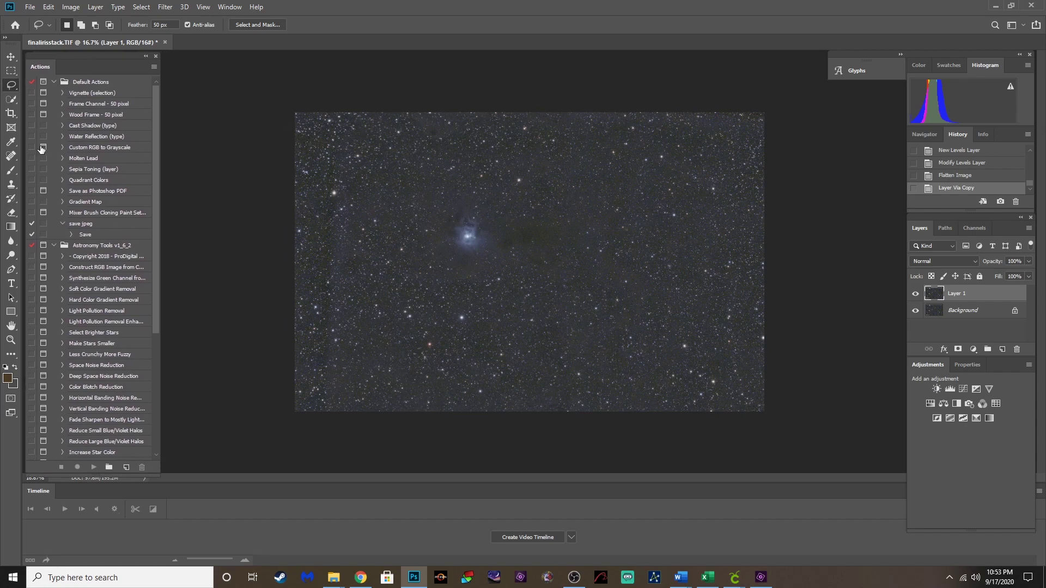
drag(57, 55, 57, 54)
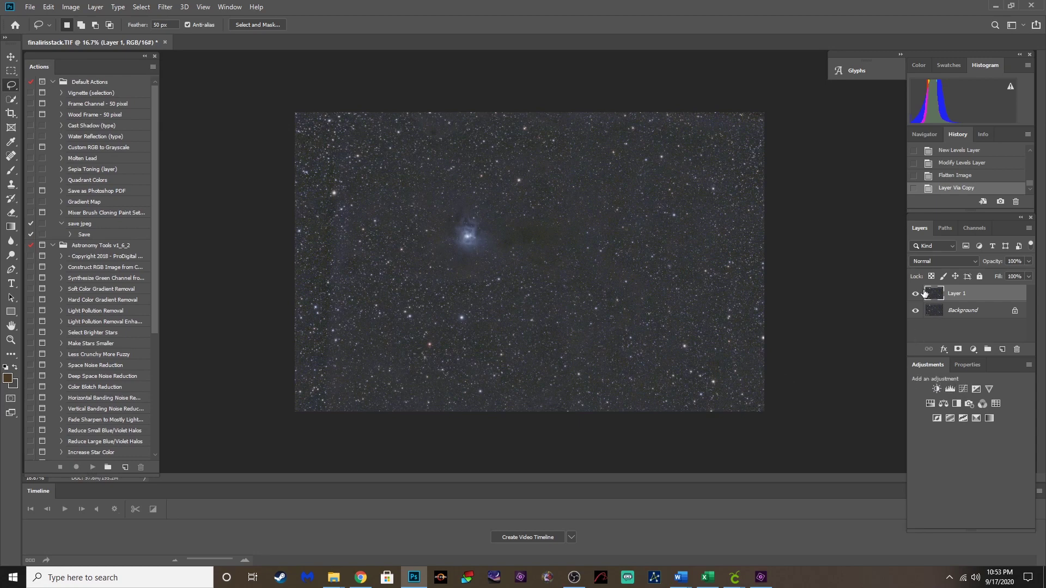
Step: Select the stars with Color Range set to Highlights, after trying a sample of the nebula core
click(141, 7)
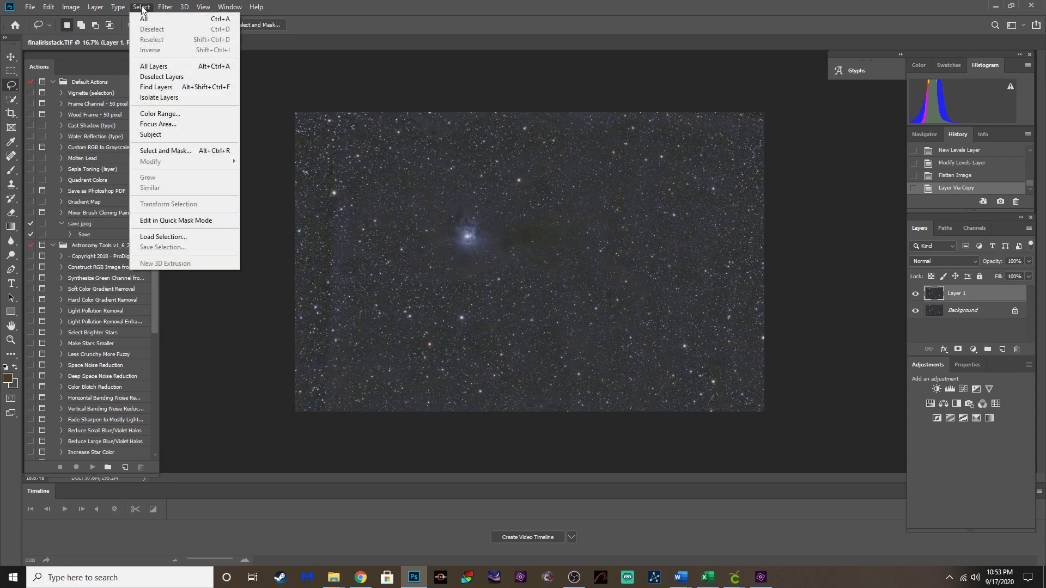
click(160, 114)
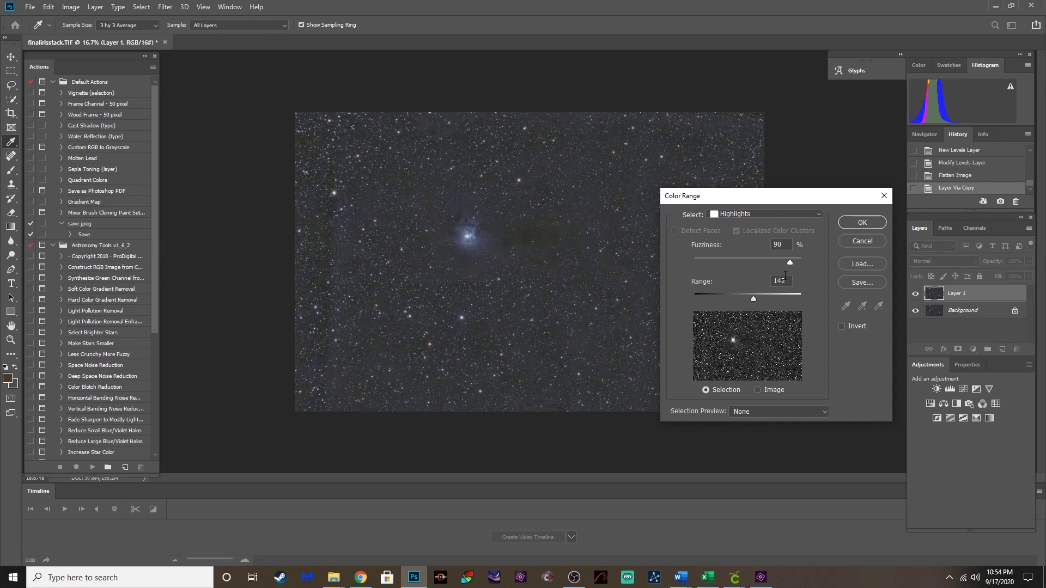
click(763, 213)
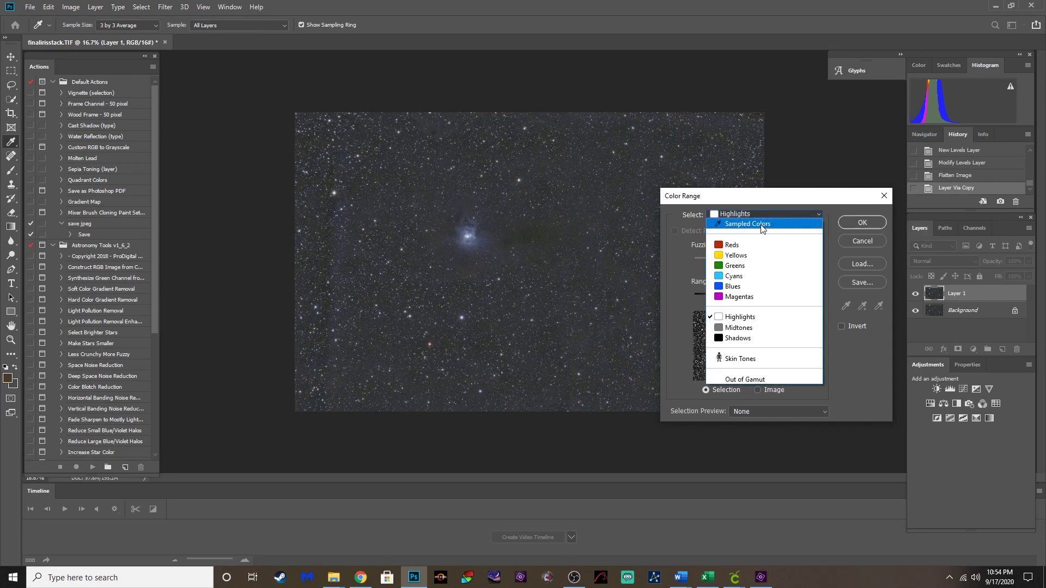
click(762, 227)
click(472, 235)
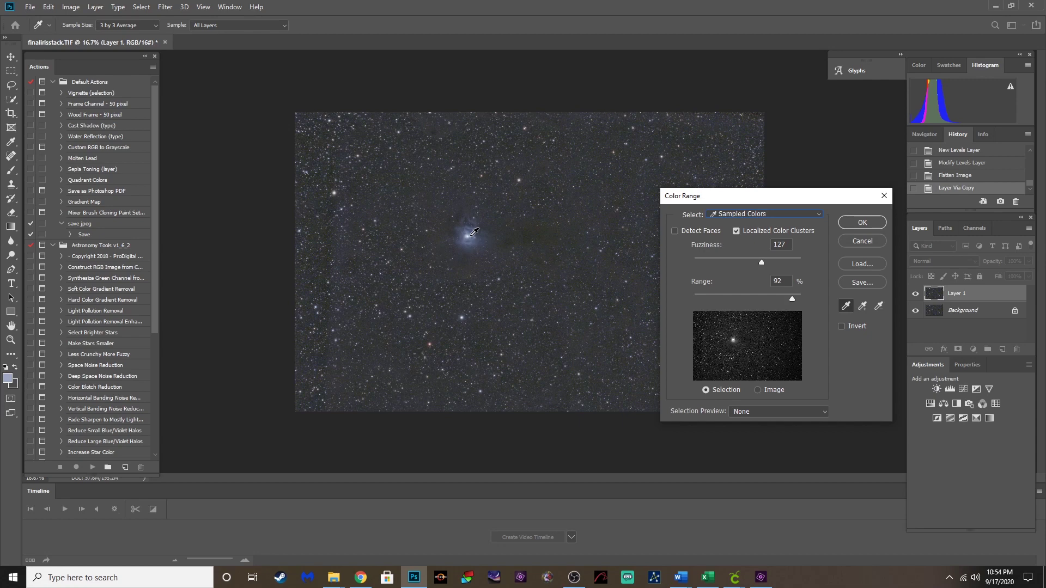
click(739, 214)
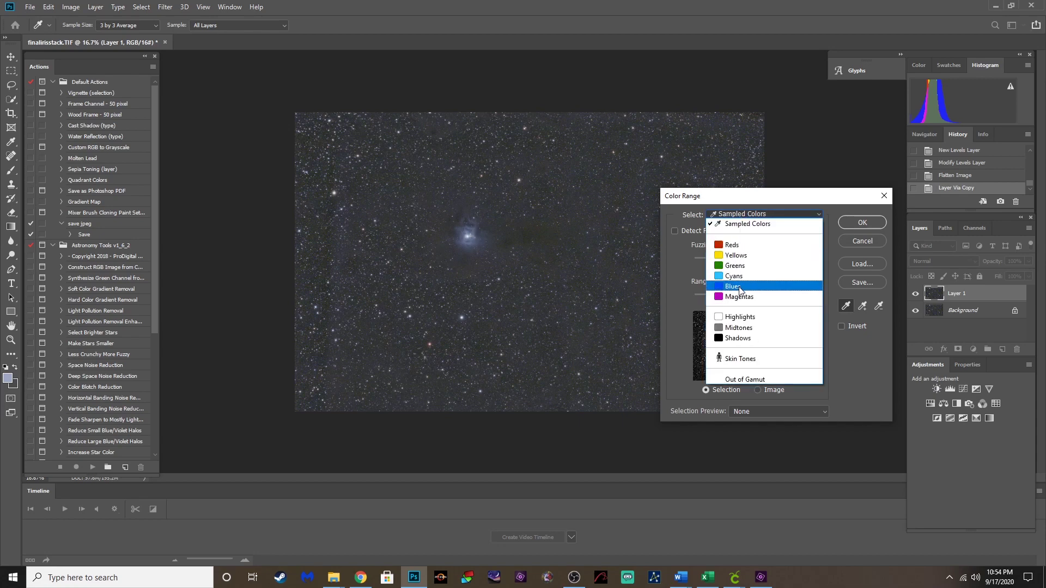
click(745, 316)
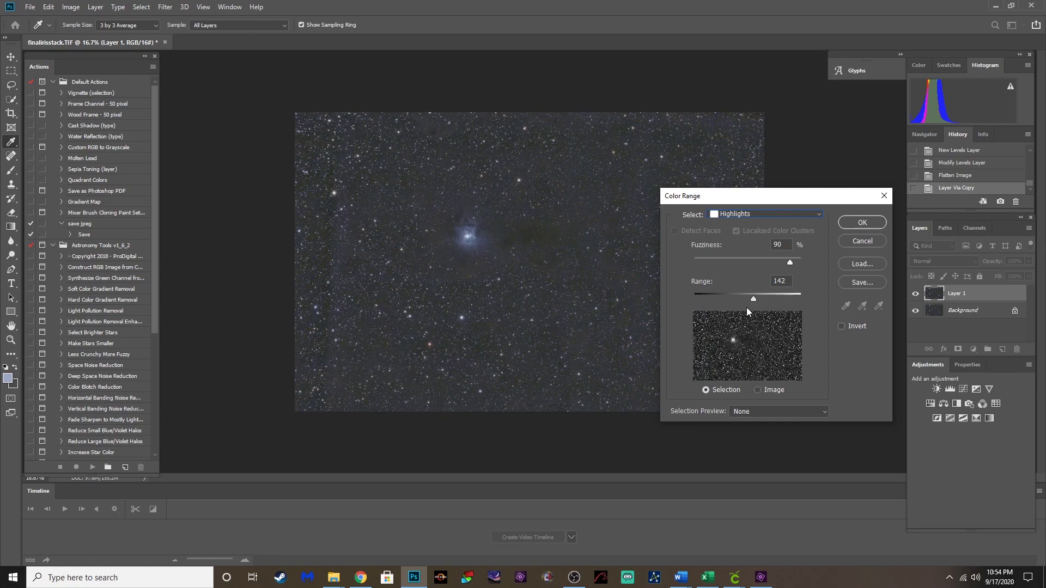
click(861, 224)
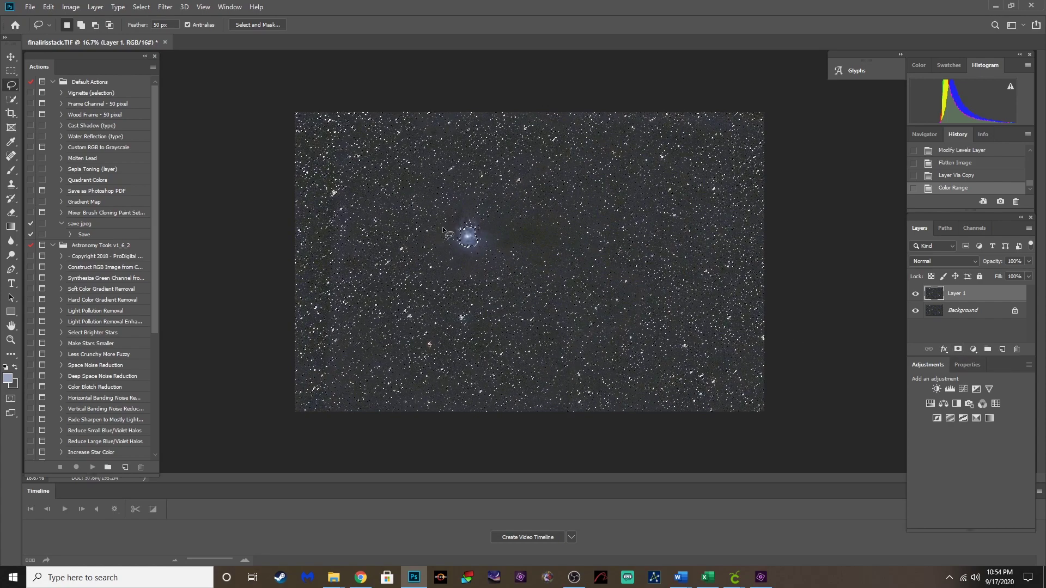
Step: Add a feathered lasso around the nebula core to the star selection, then invert the selection
key(shift)
mouse_move(450, 231)
mouse_down()
mouse_move(461, 216)
mouse_move(480, 219)
mouse_move(488, 248)
mouse_move(470, 257)
mouse_move(447, 244)
mouse_move(453, 228)
mouse_up()
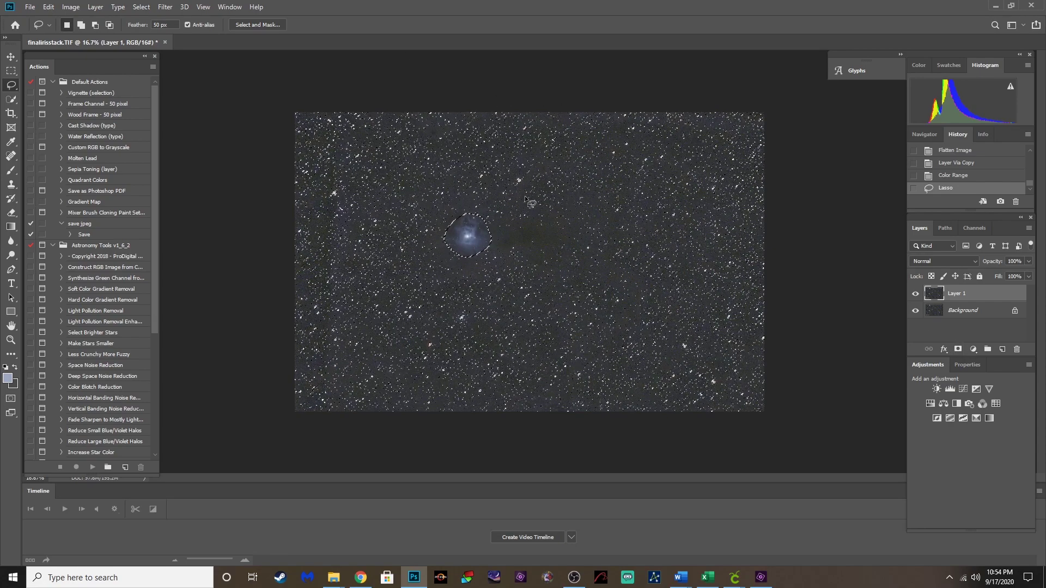
click(143, 7)
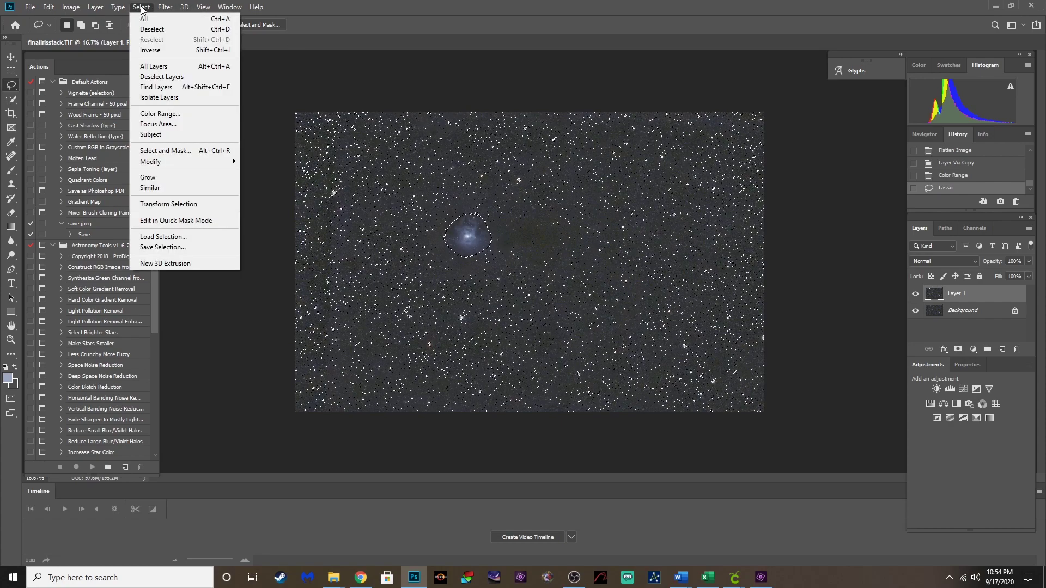
click(151, 50)
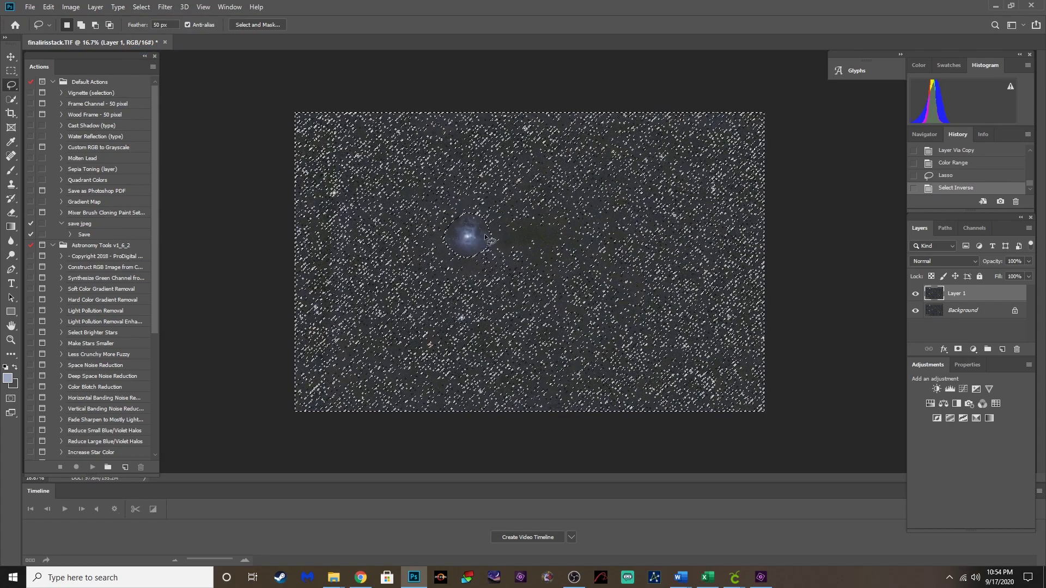
Step: Mask Layer 1 with the inverted selection, view the mask alone, then retarget Layer 1's image pixels
click(957, 348)
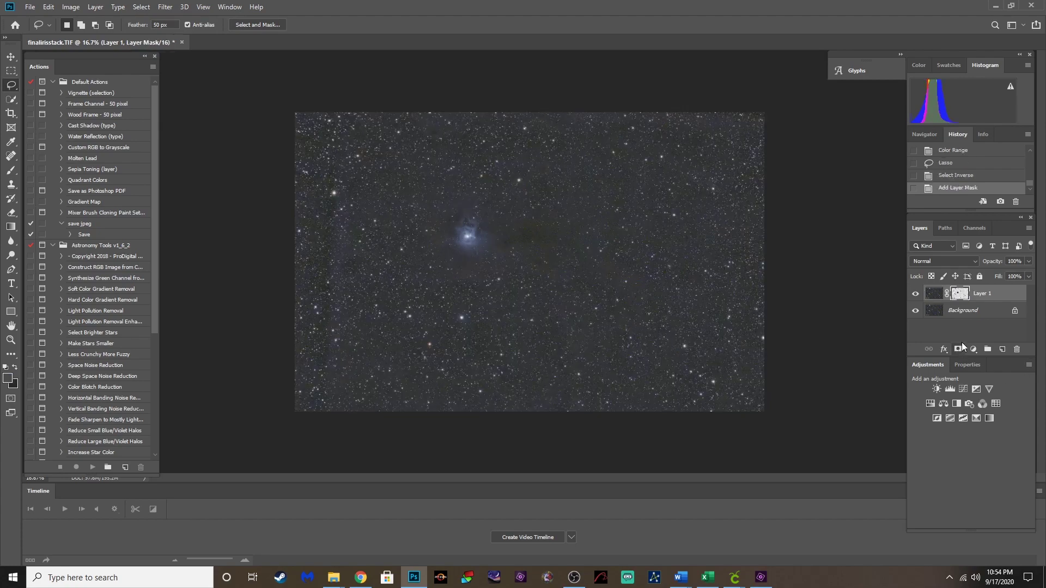
alt+click(962, 296)
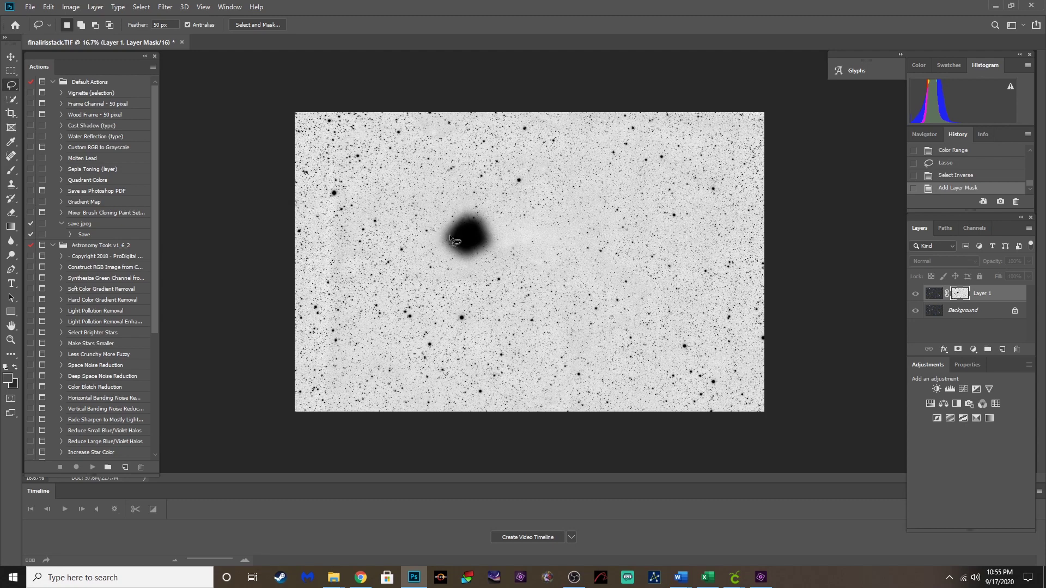
click(931, 295)
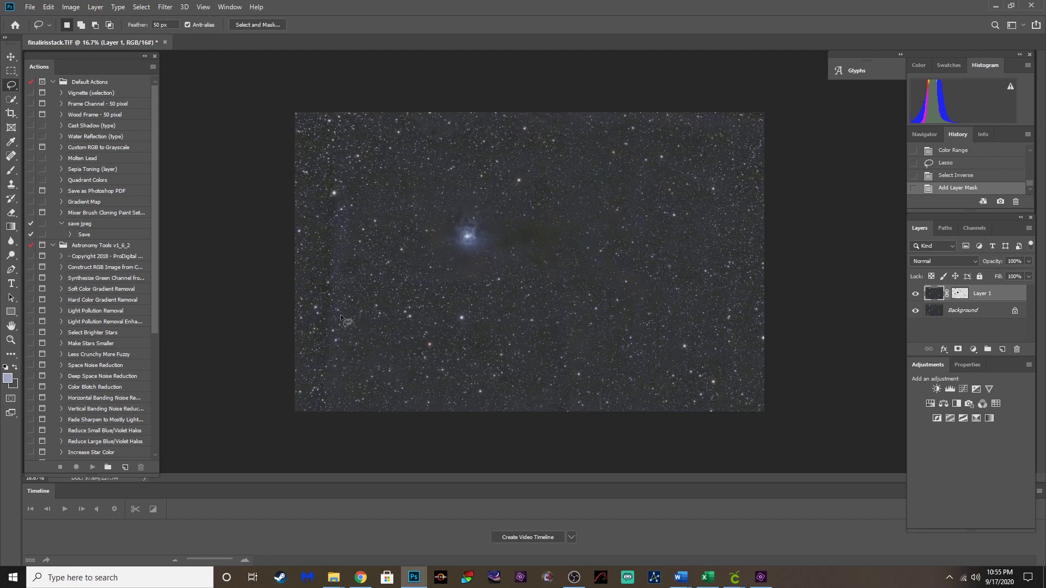
Step: Pick the Gradient tool and set the foreground colour to neutral dark grey #4a4a4a
drag(90, 53, 96, 53)
click(11, 226)
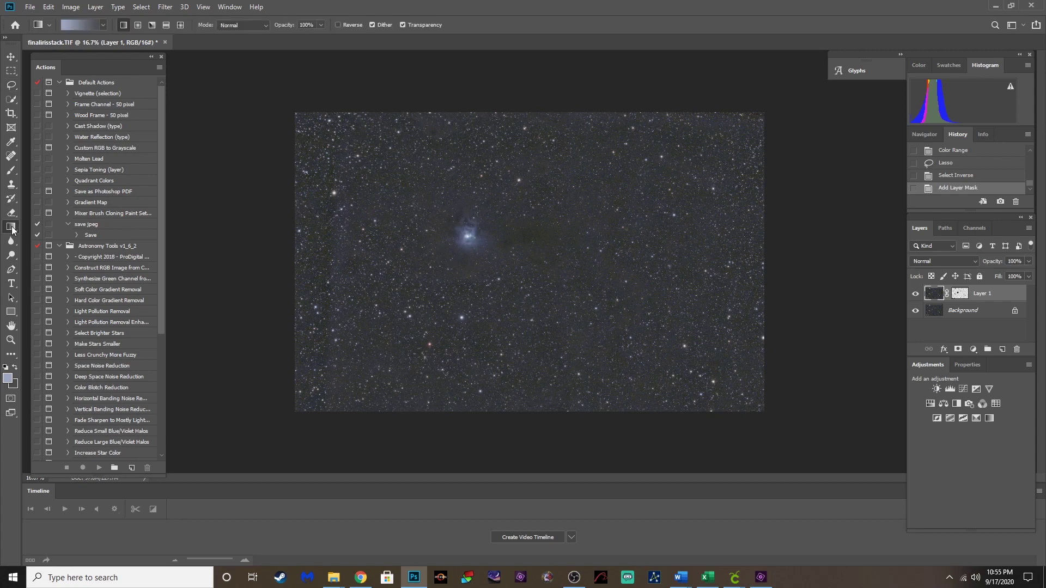
click(7, 377)
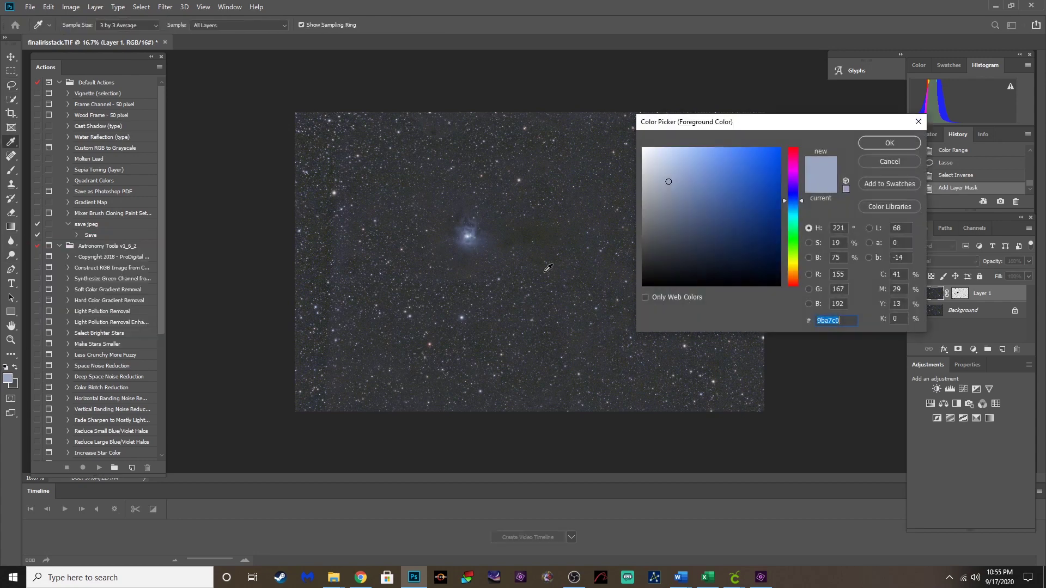
drag(787, 199, 785, 195)
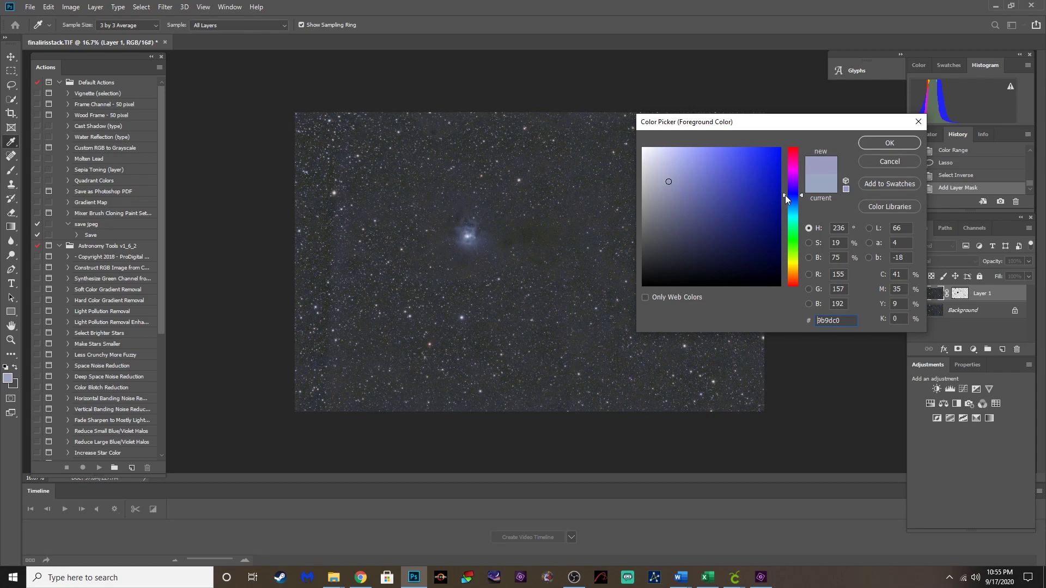
click(643, 246)
mouse_move(643, 245)
mouse_down()
mouse_move(647, 213)
mouse_move(641, 252)
mouse_move(679, 245)
mouse_move(643, 245)
mouse_up()
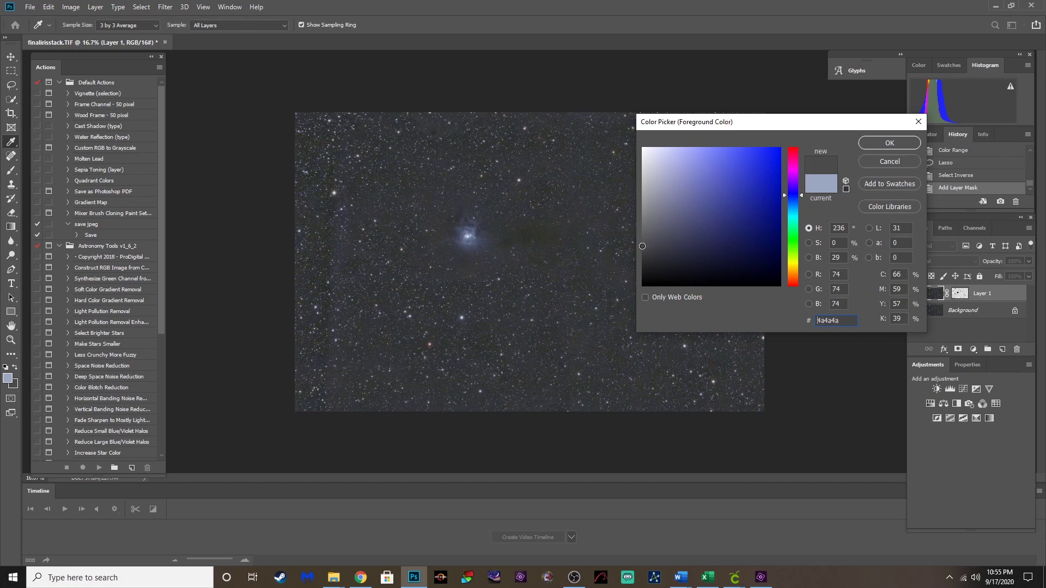
click(889, 143)
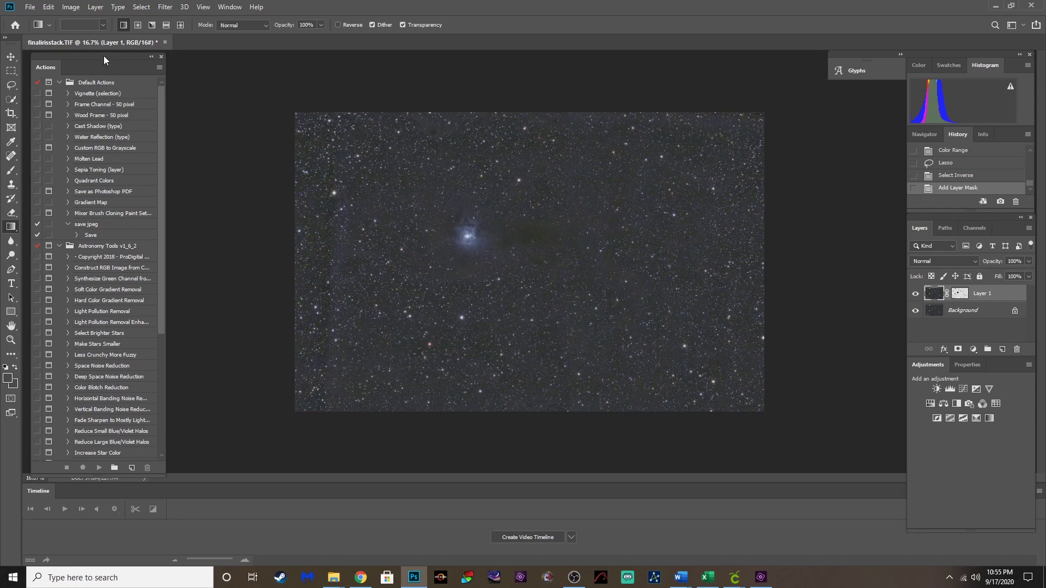
Step: Fill Layer 1 with a grey gradient across the image and set its blend mode to Soft Light
drag(104, 57, 99, 59)
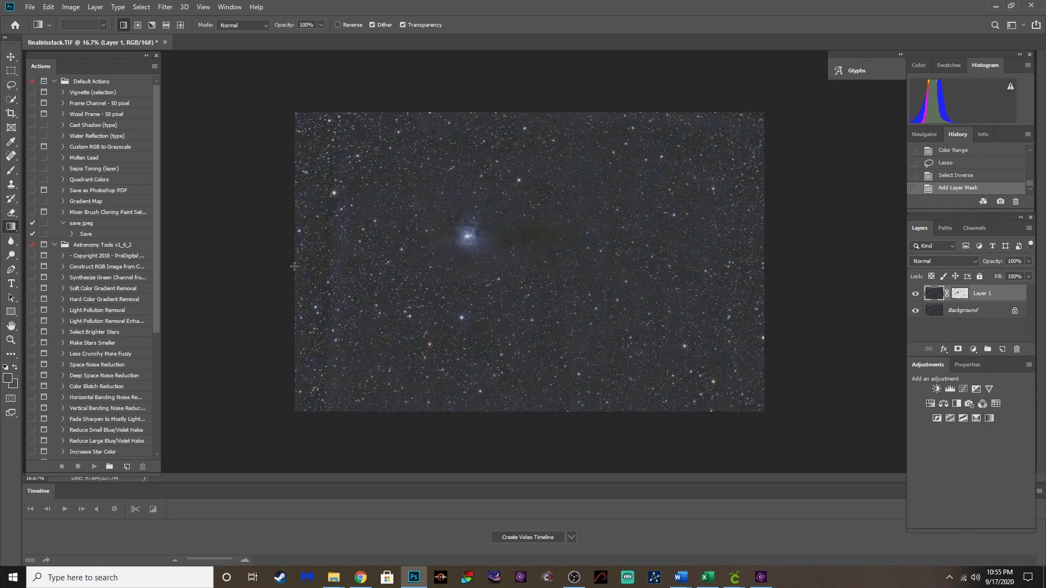
drag(294, 267, 304, 266)
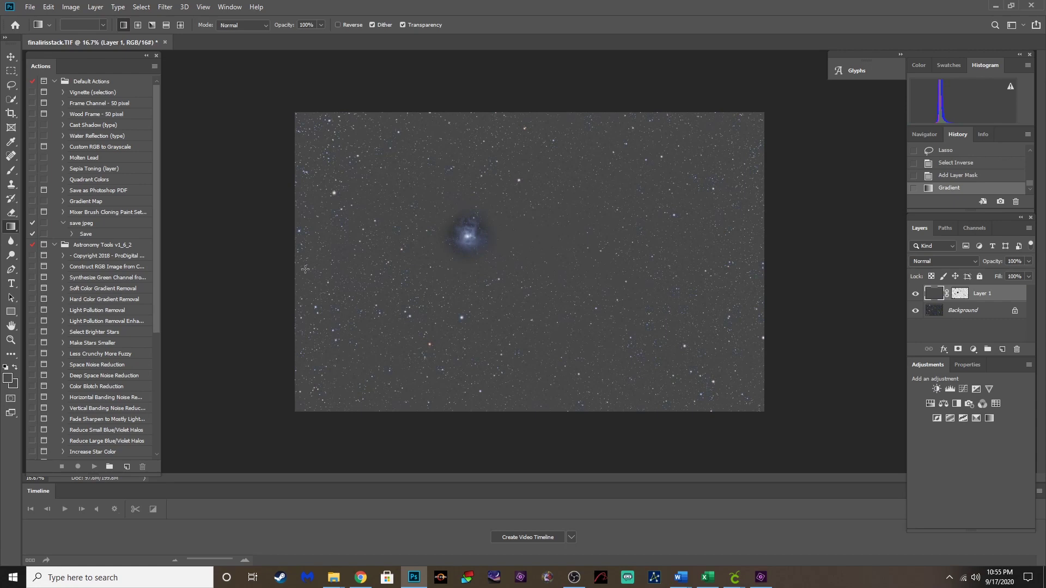
click(966, 263)
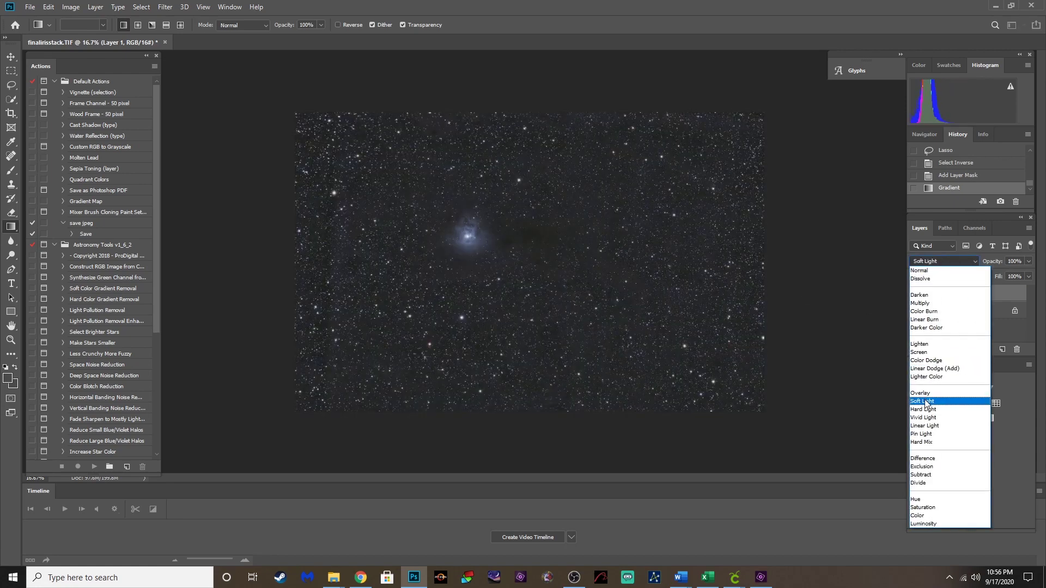
click(926, 403)
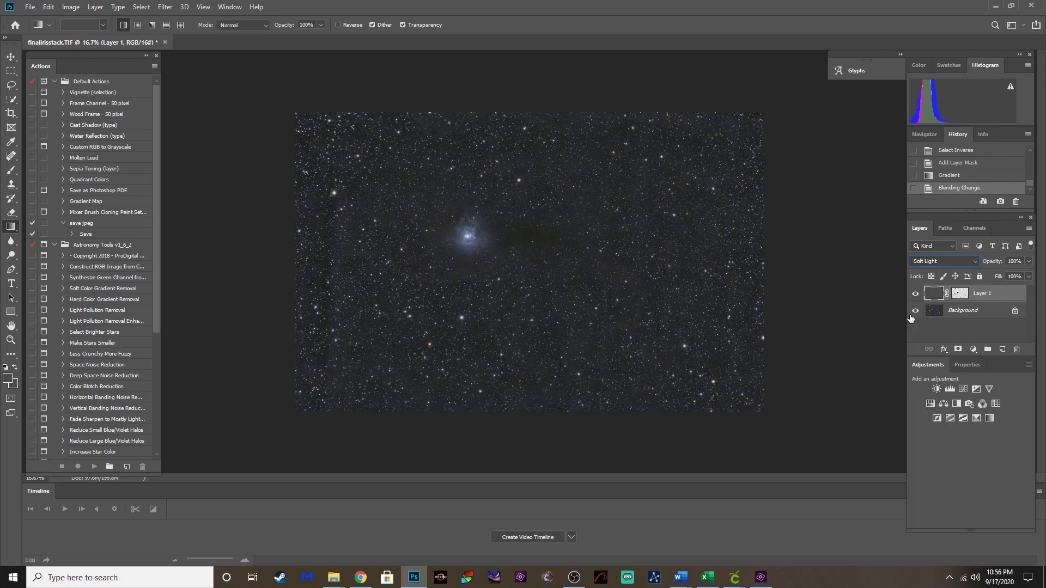
Step: Toggle Layer 1's visibility repeatedly to compare the image with and without the Soft Light layer
click(916, 294)
click(916, 294)
click(916, 294)
click(916, 295)
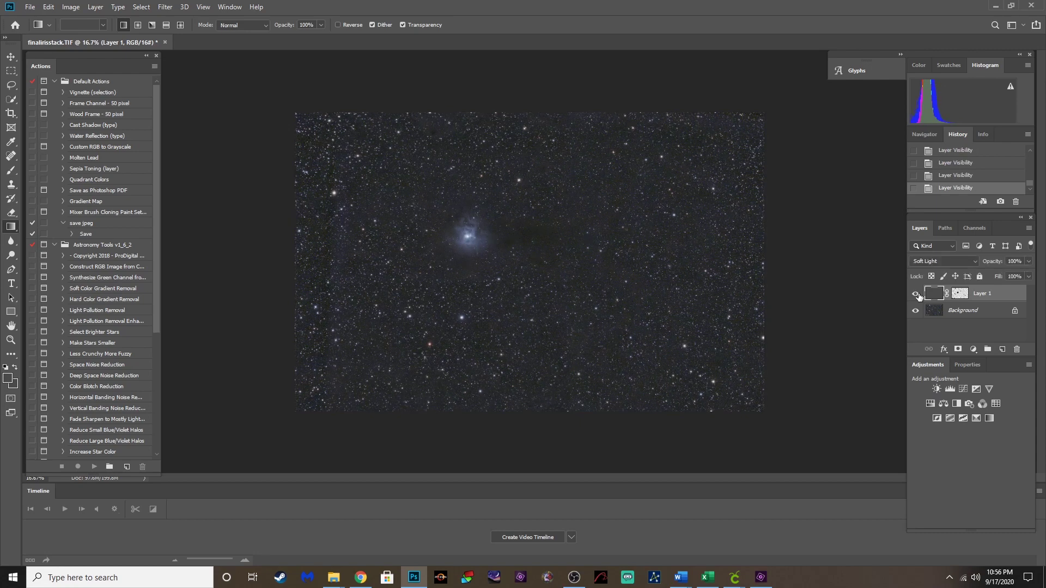
click(916, 294)
click(916, 294)
click(914, 294)
click(915, 294)
click(915, 295)
click(915, 295)
click(914, 295)
click(914, 295)
Step: Flatten the image into the Background and duplicate it as a new Layer 1 with Ctrl+J
click(96, 8)
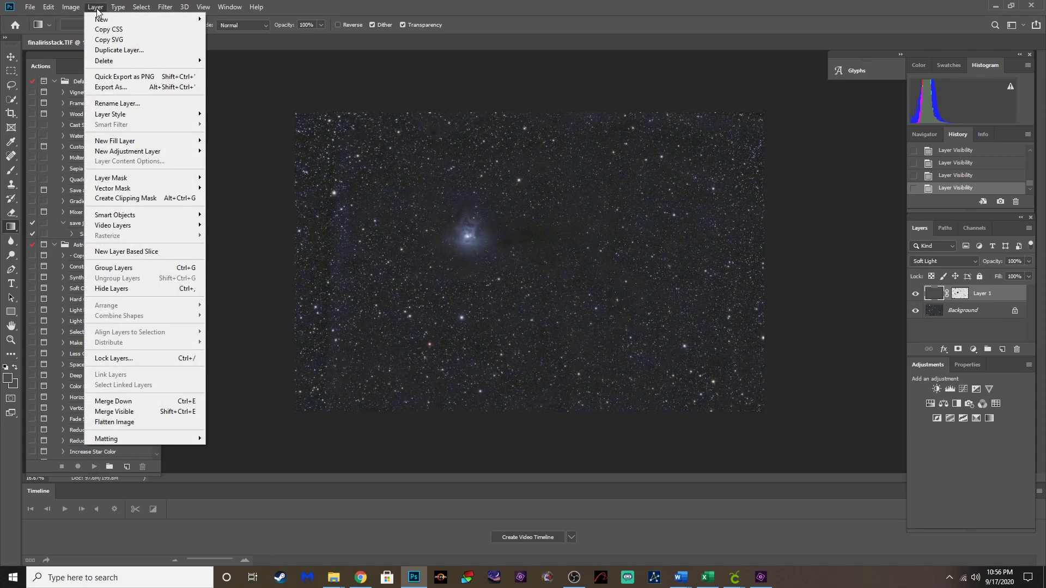
click(131, 422)
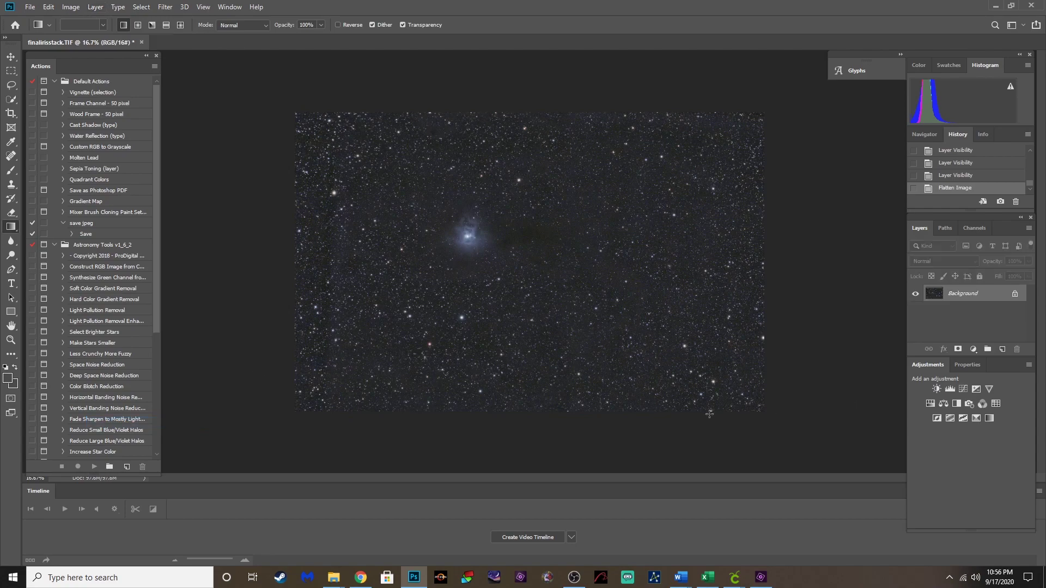
key(ctrl+j)
drag(160, 126, 210, 126)
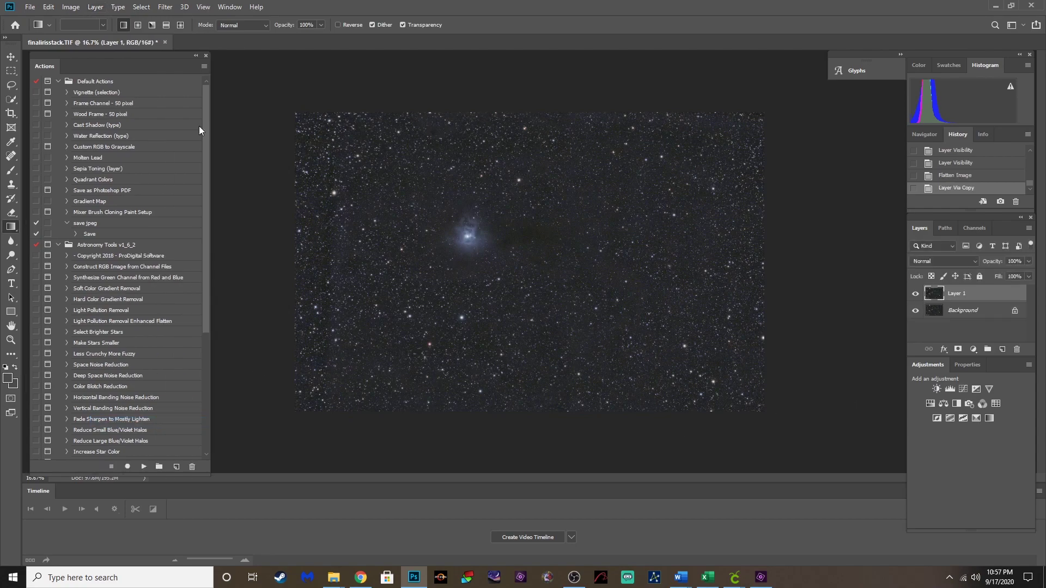
scroll(198, 126, down, 3)
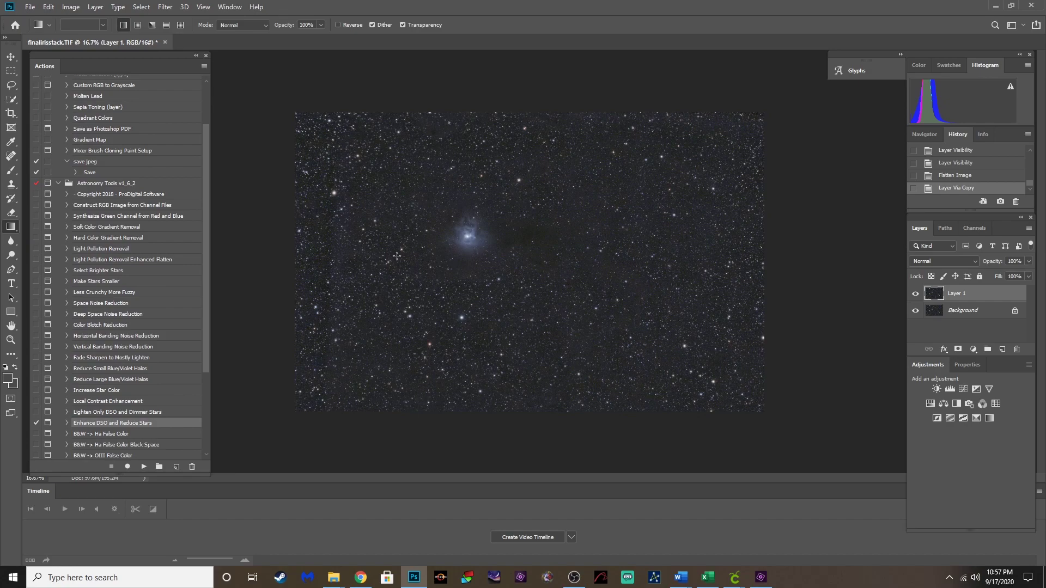
Step: Zoom in twice on the nebula, then zoom back out to fit the whole image
key(ctrl+plus)
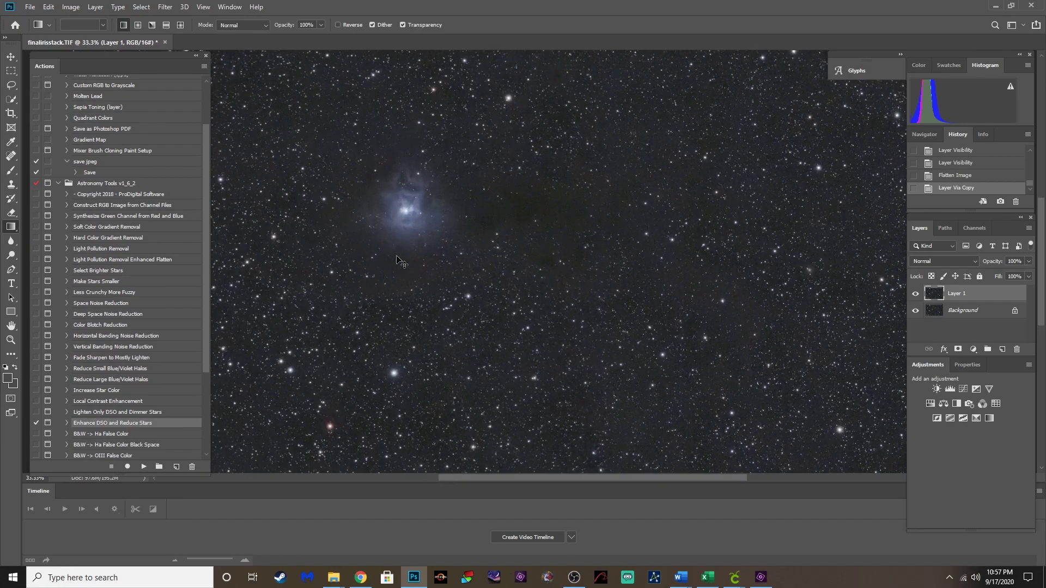
key(ctrl+plus)
key(ctrl+minus)
key(ctrl+minus)
key(ctrl+minus)
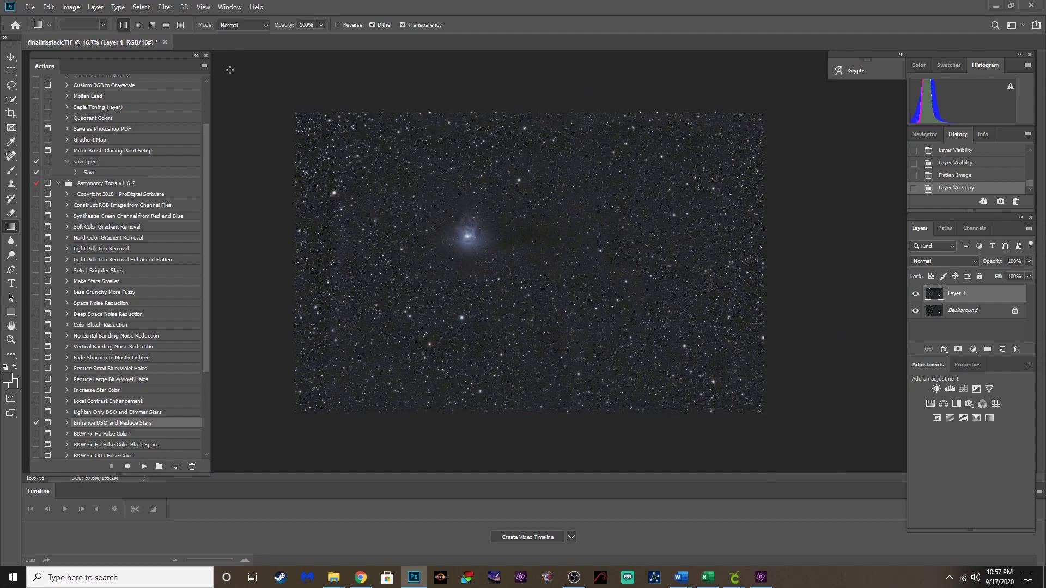
drag(158, 58, 152, 55)
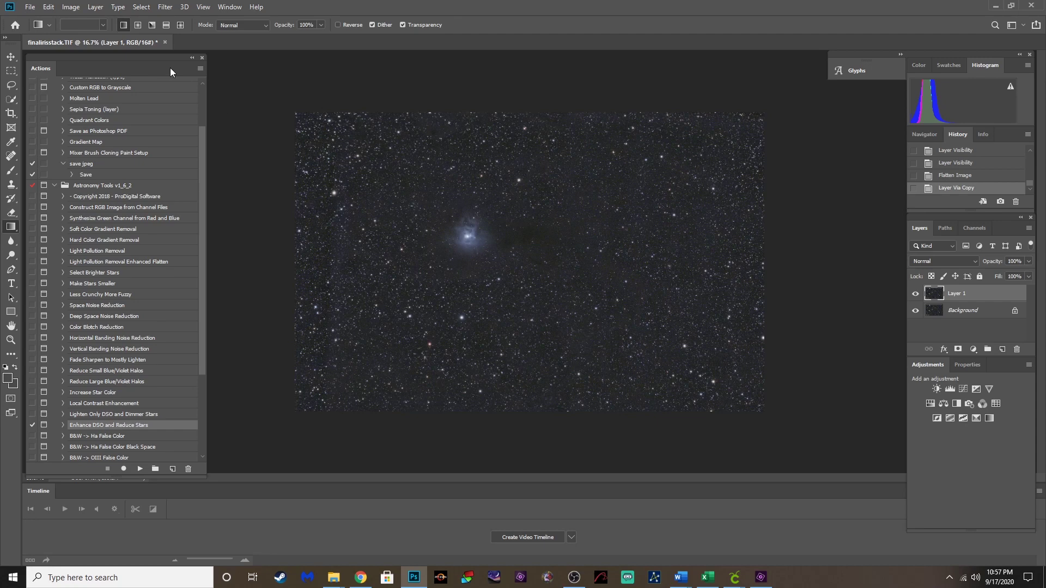
drag(154, 57, 153, 57)
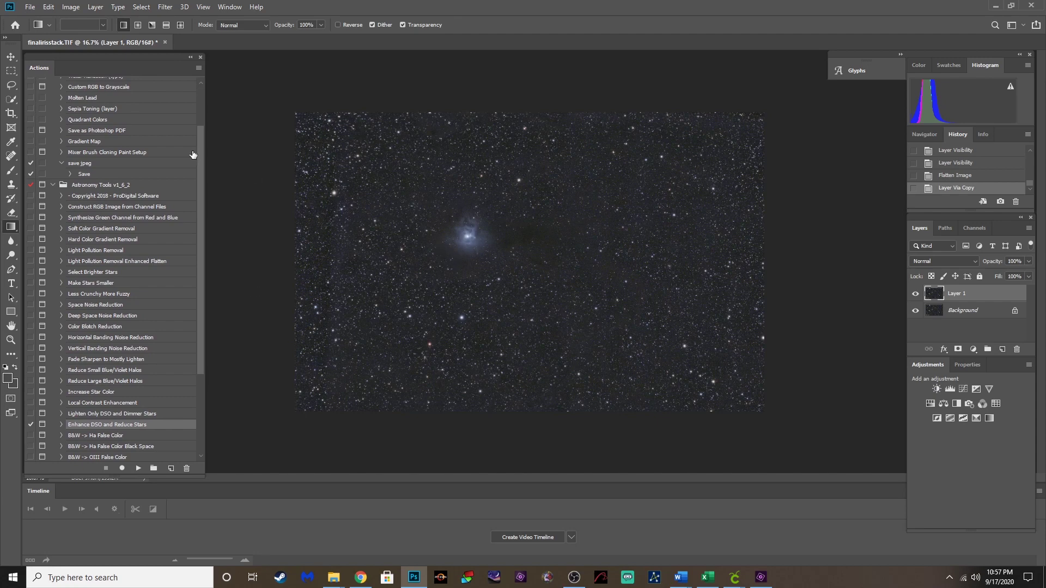
drag(152, 55, 162, 52)
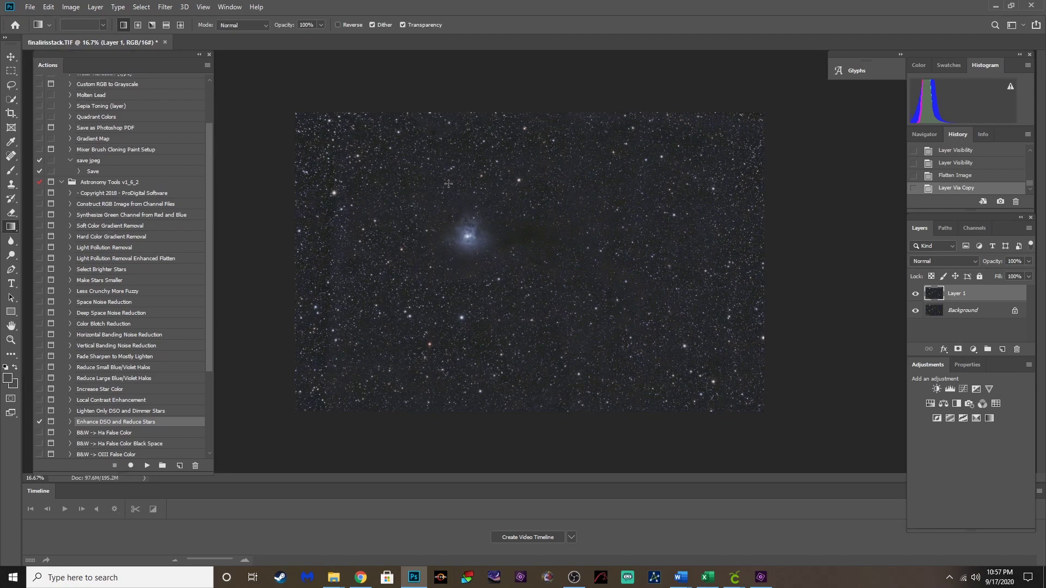
click(11, 113)
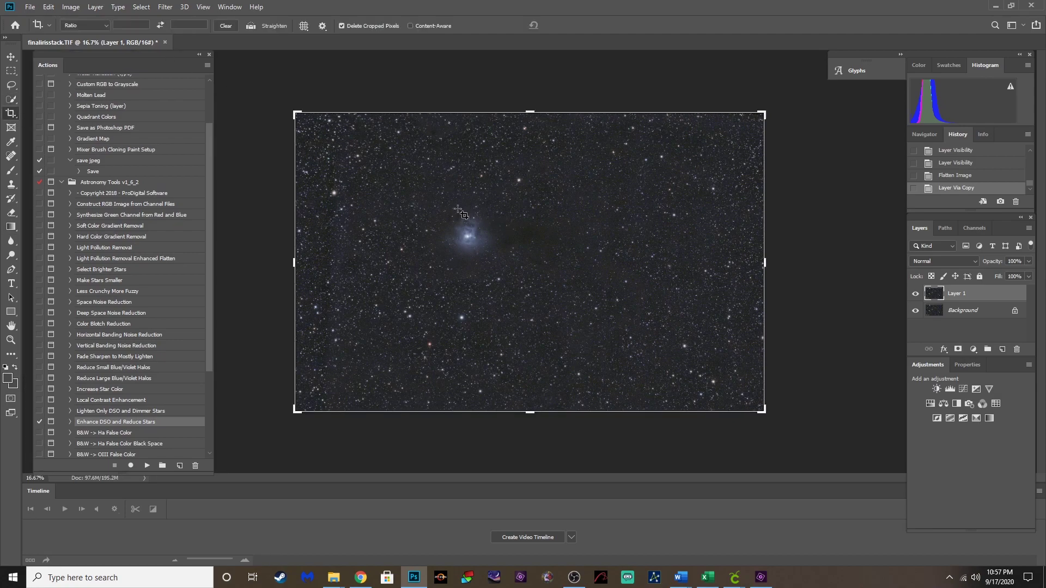
drag(290, 123, 349, 142)
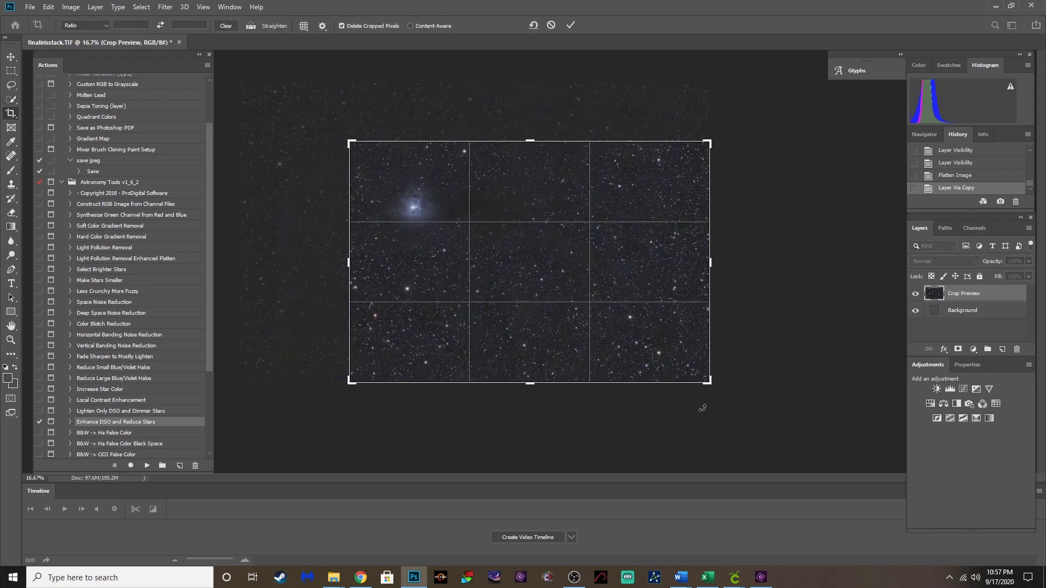
drag(712, 388, 635, 337)
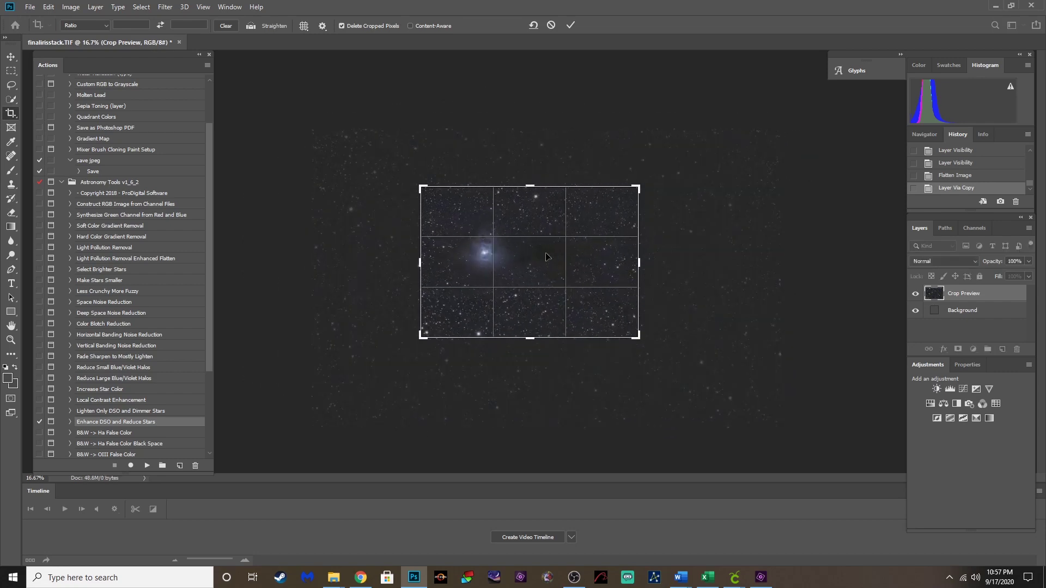
key(Return)
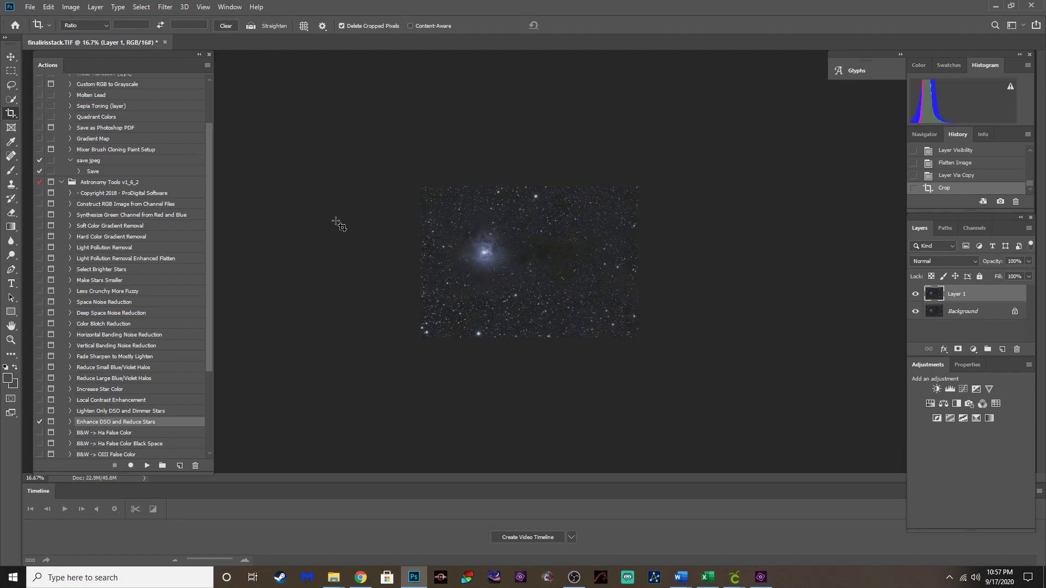
click(48, 6)
click(60, 16)
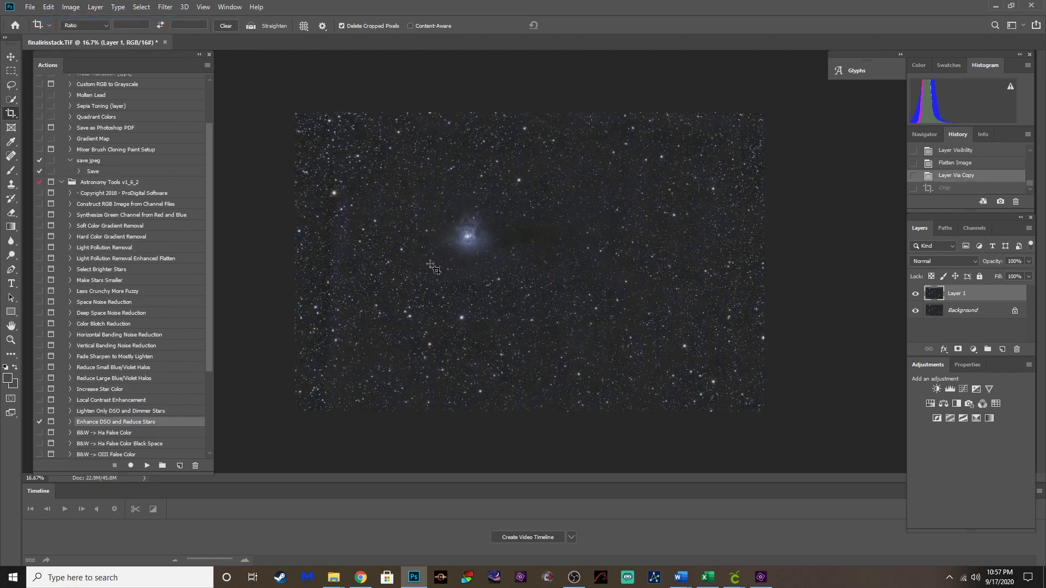